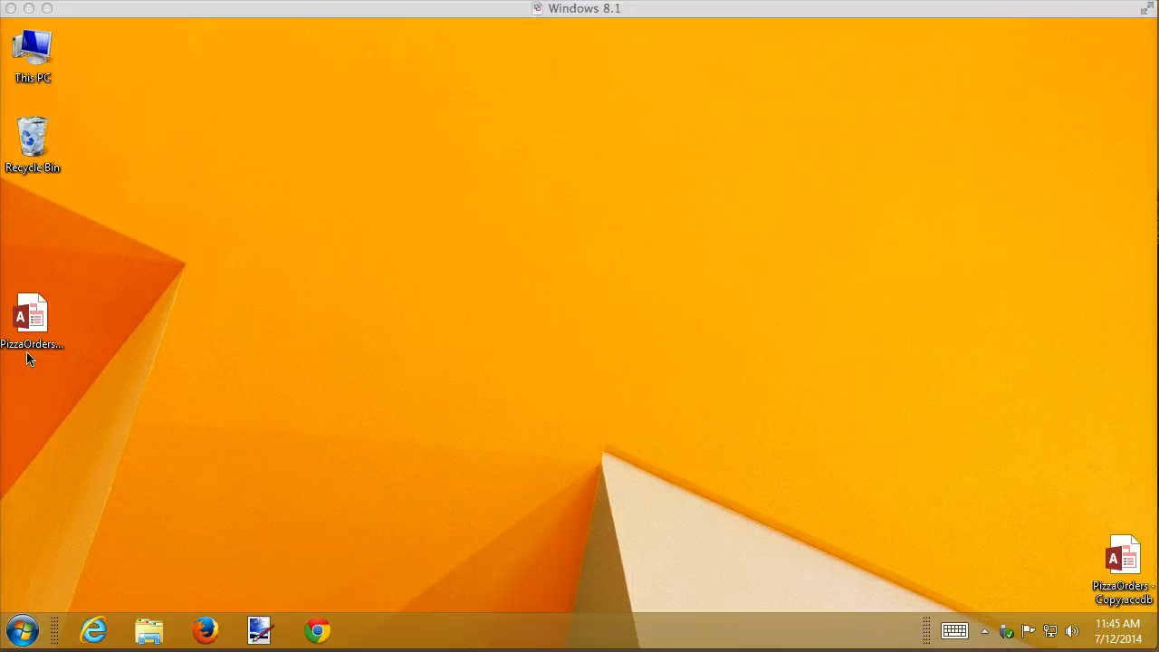
Open the PizzaOrders.accdb database from the desktop and expand the Forms group in the object list.
click(32, 317)
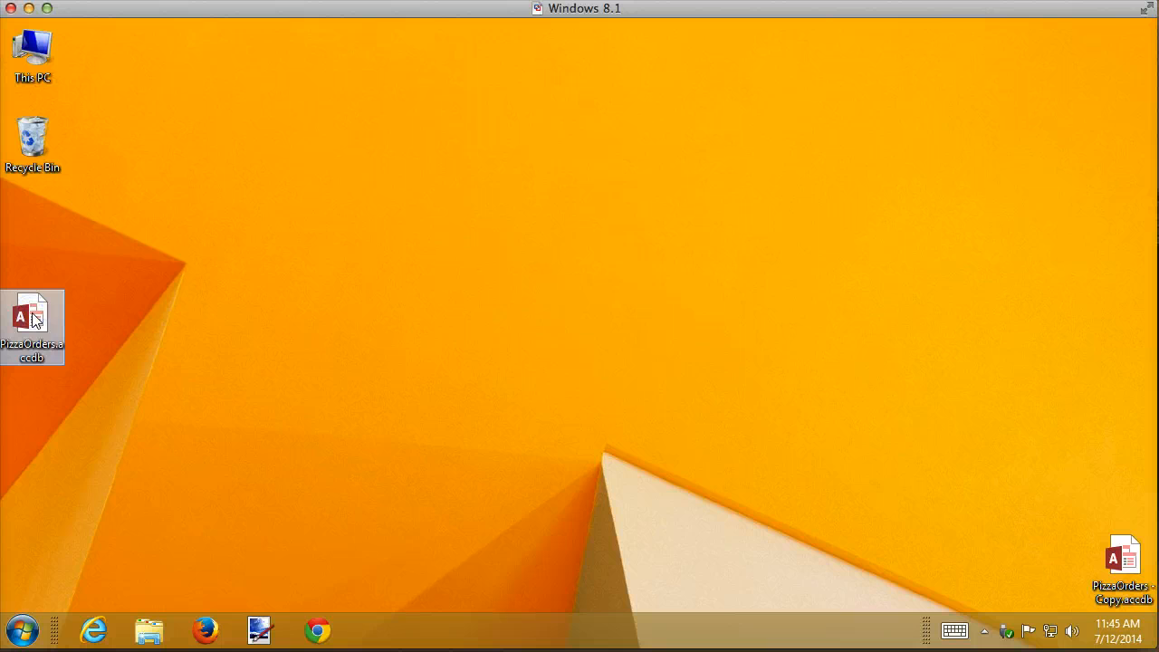
double_click(32, 317)
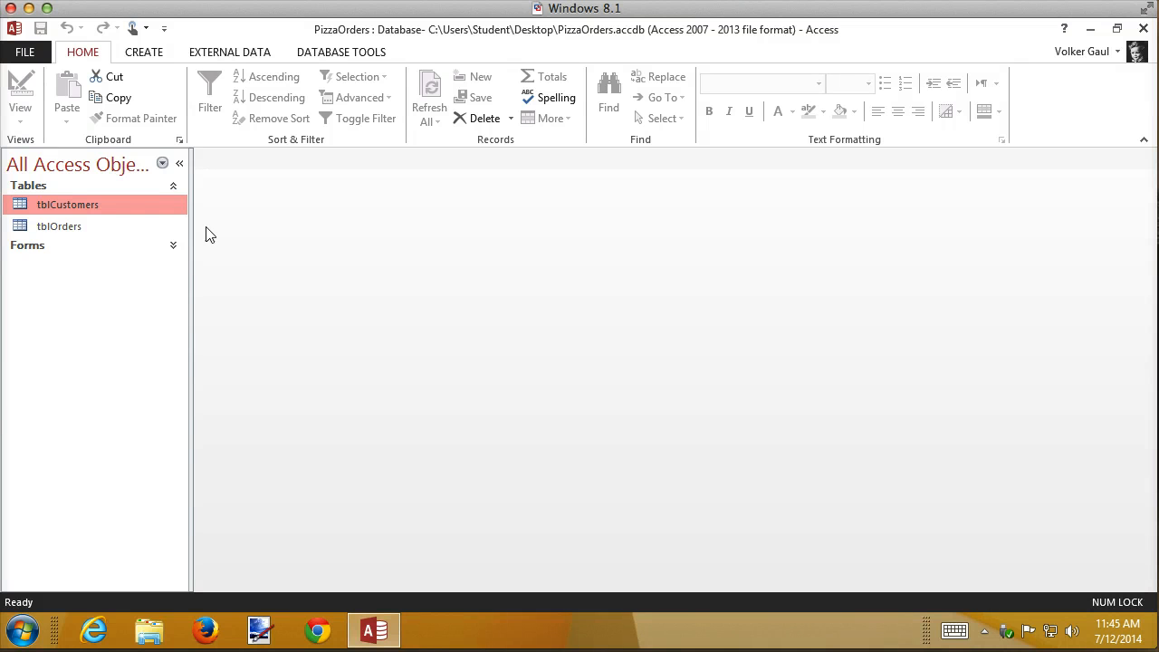
click(173, 245)
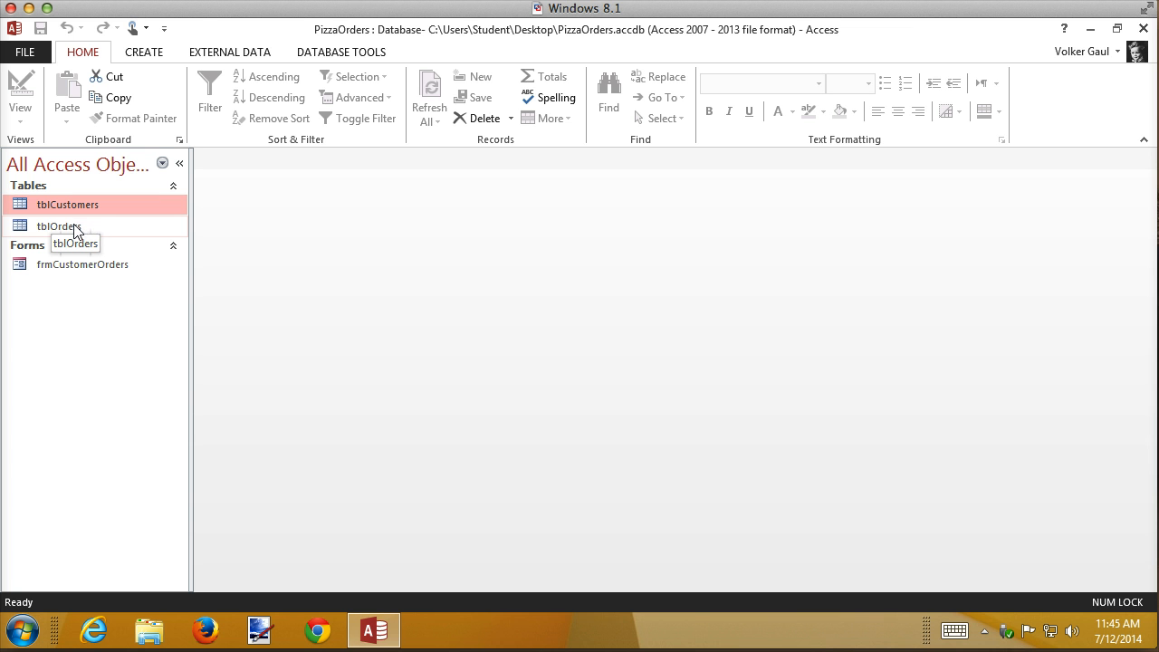
View the relationship between tblCustomers and tblOrders, and close the relationships view.
click(353, 51)
click(217, 95)
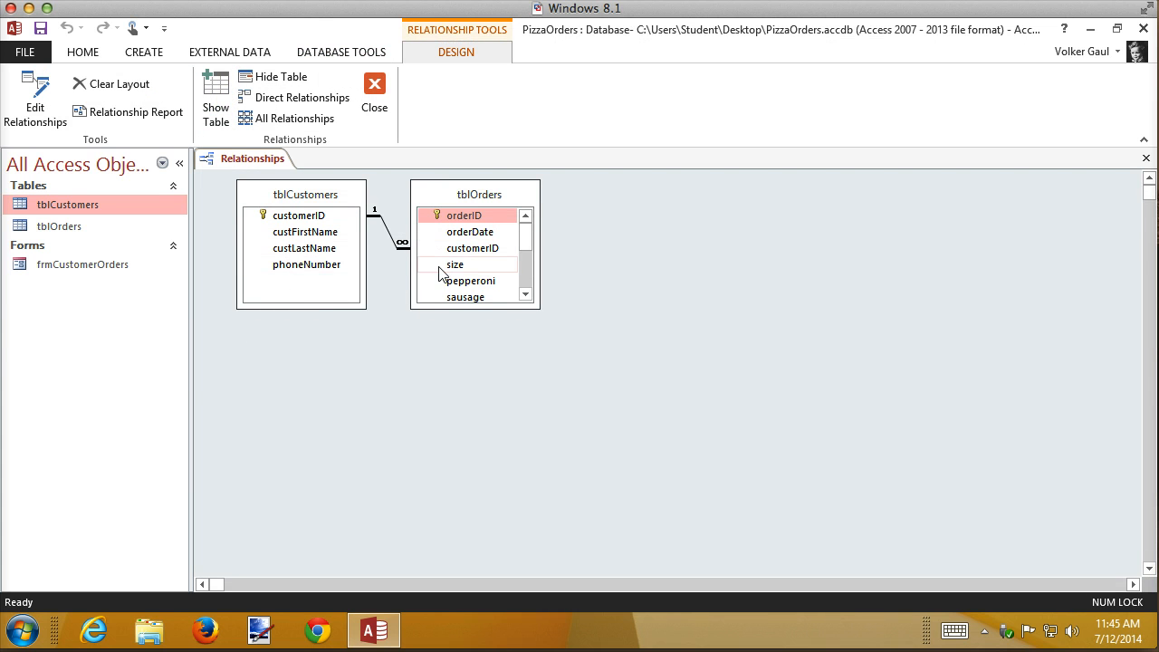
click(372, 84)
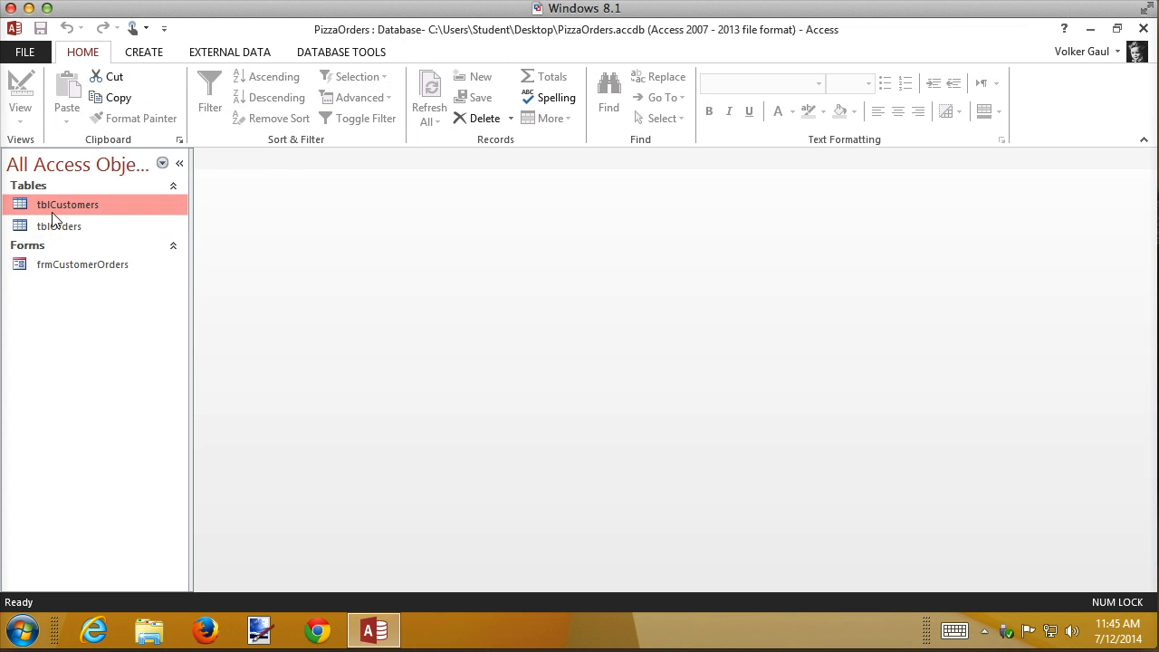
Open tblCustomers and fit all of its column widths to their contents.
click(55, 205)
double_click(31, 204)
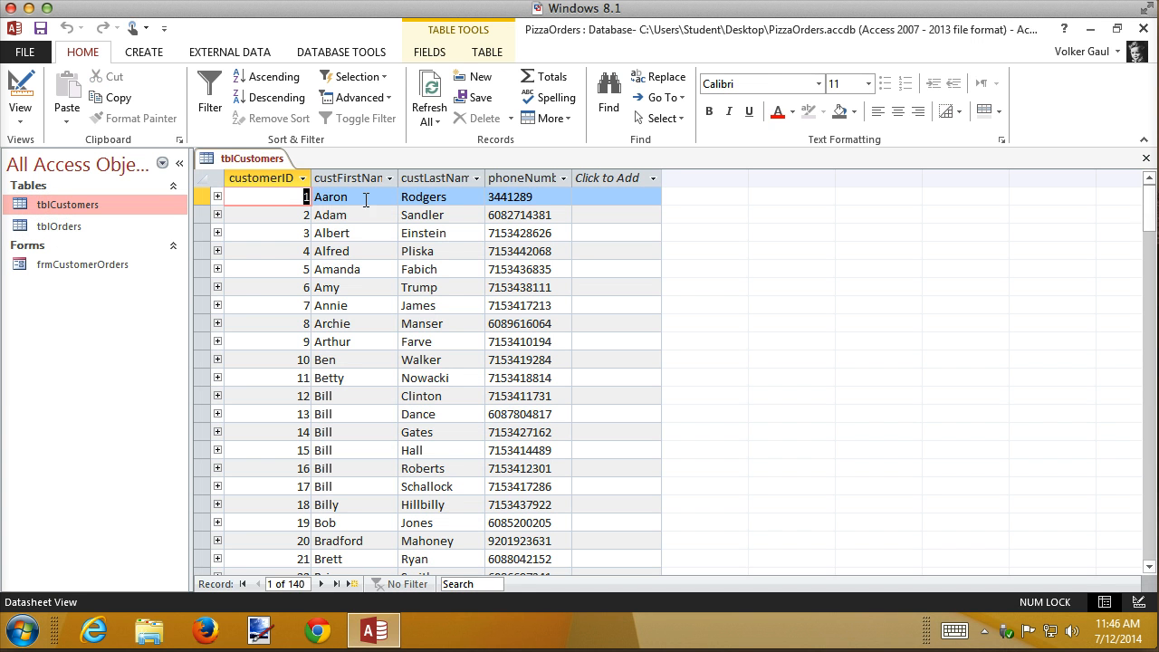
click(206, 179)
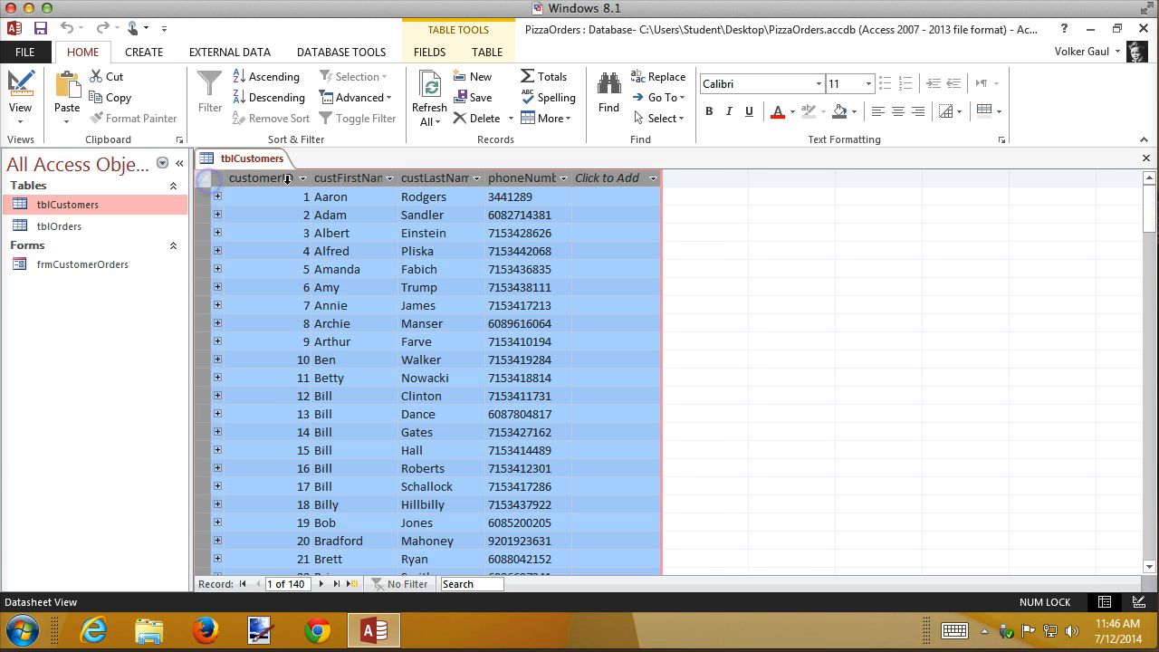
double_click(396, 178)
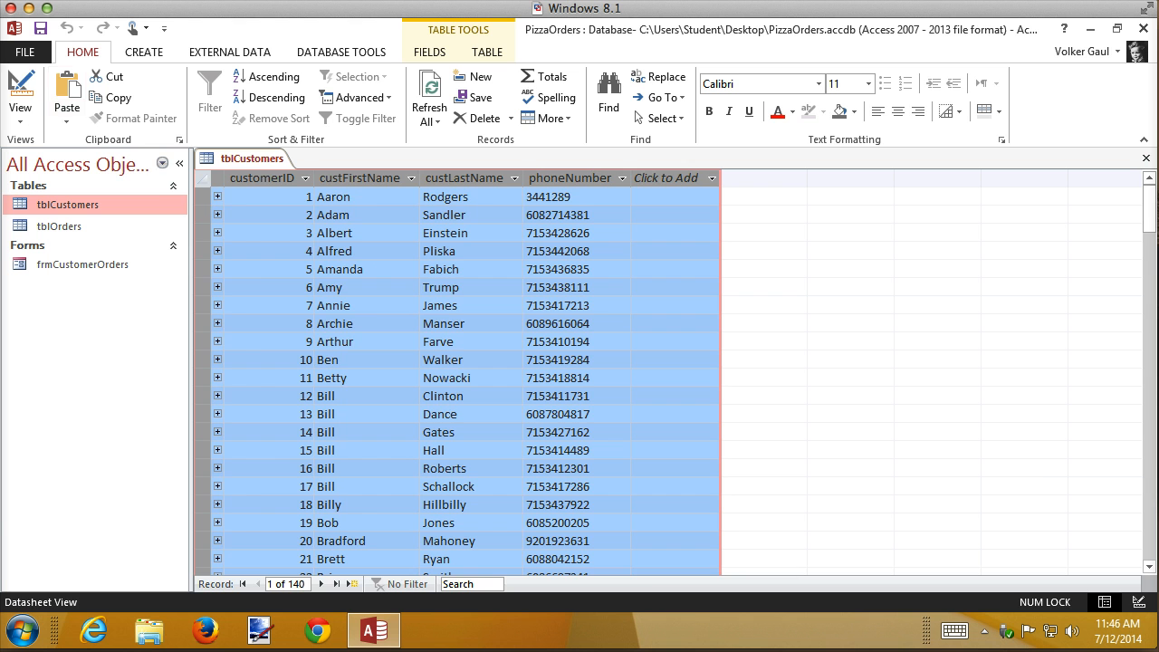
Check the fields of tblCustomers in Design view and close the table, saving its layout changes.
click(19, 86)
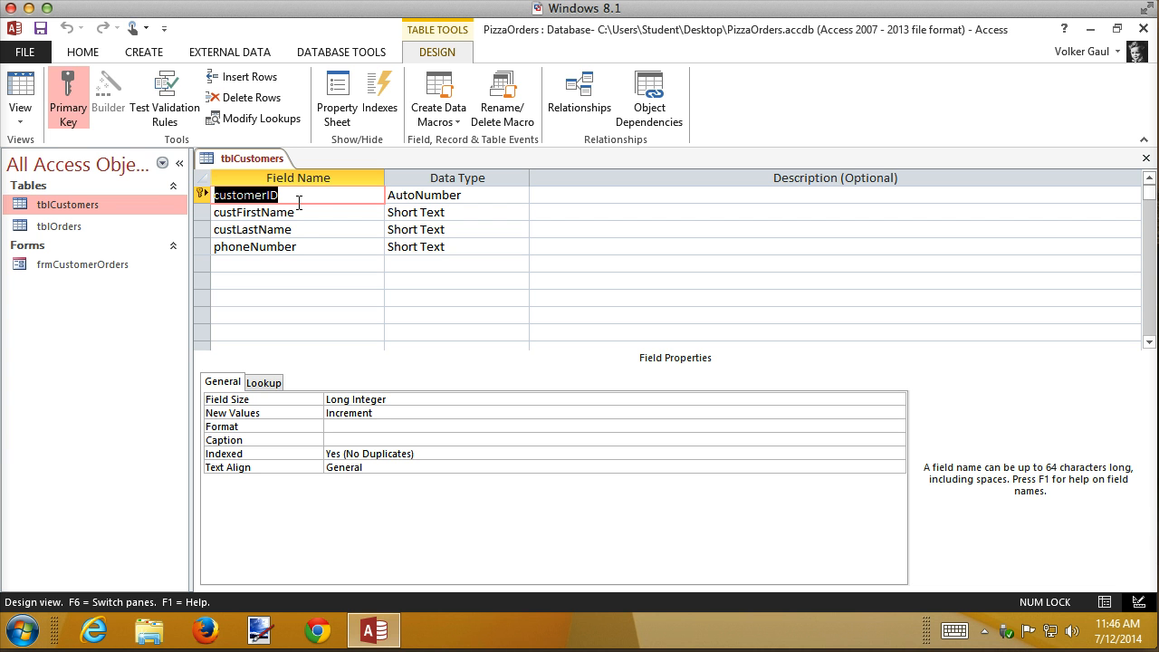
click(1147, 160)
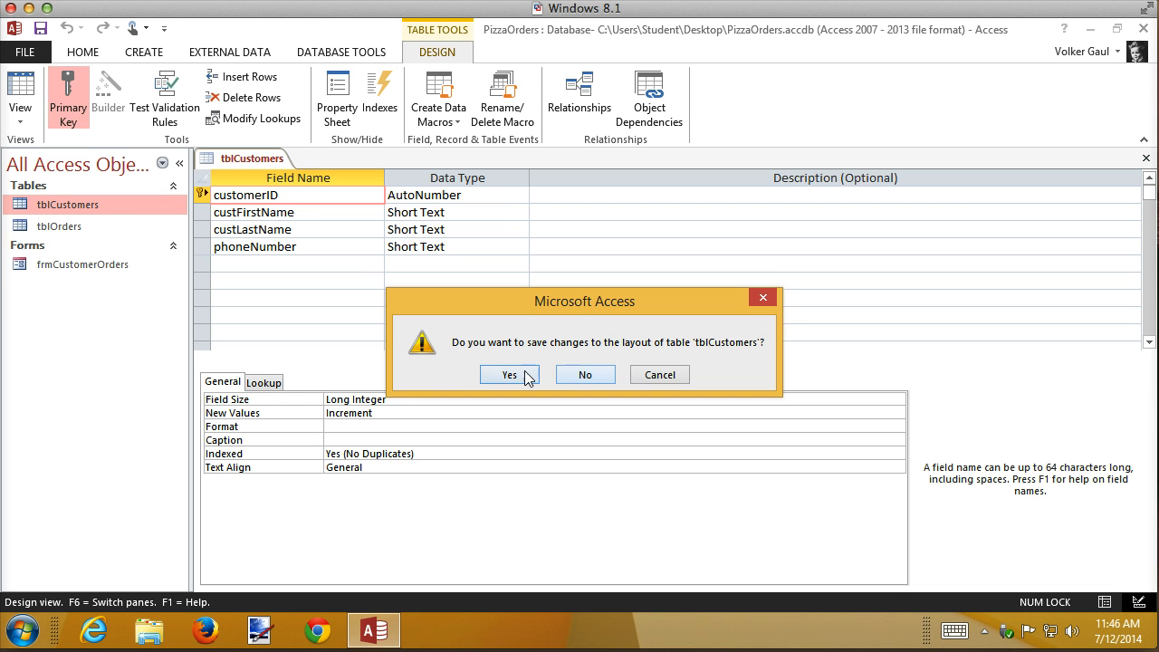
click(527, 376)
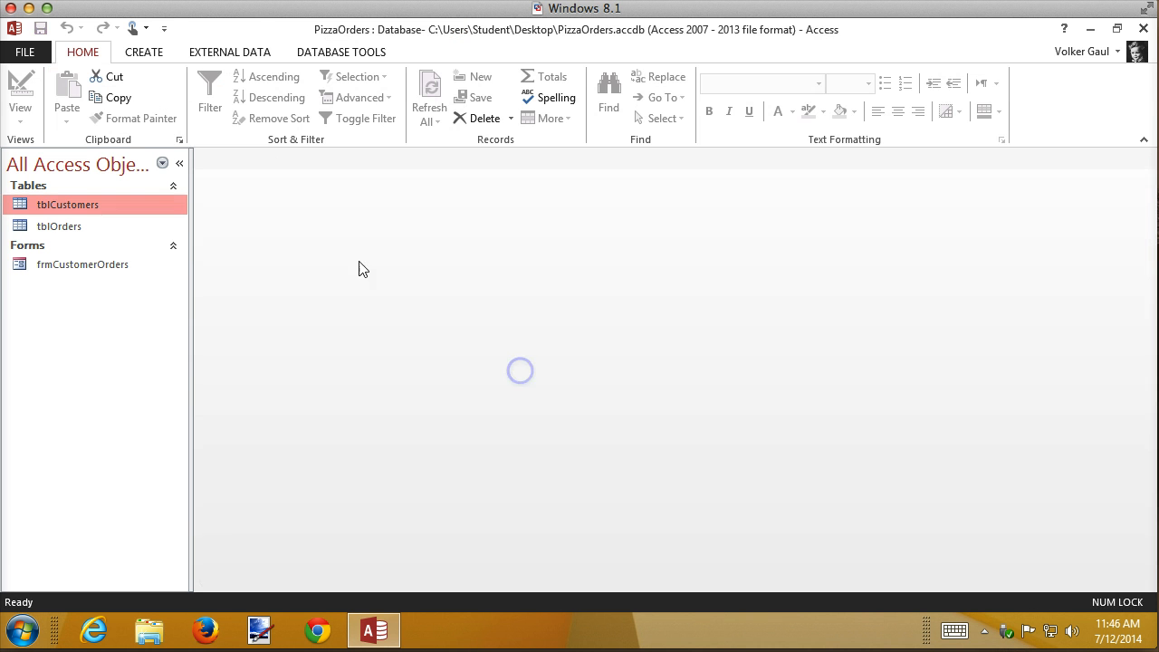
Open tblOrders, look through its order columns and switch the table to Design view.
double_click(57, 226)
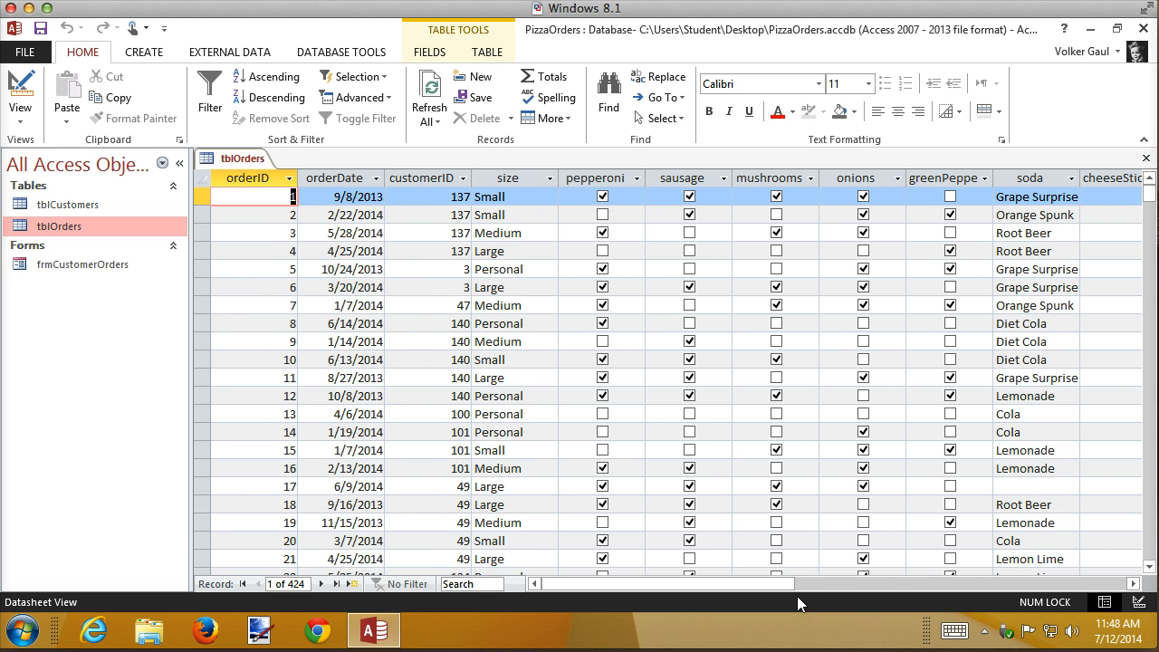
drag(780, 585, 875, 590)
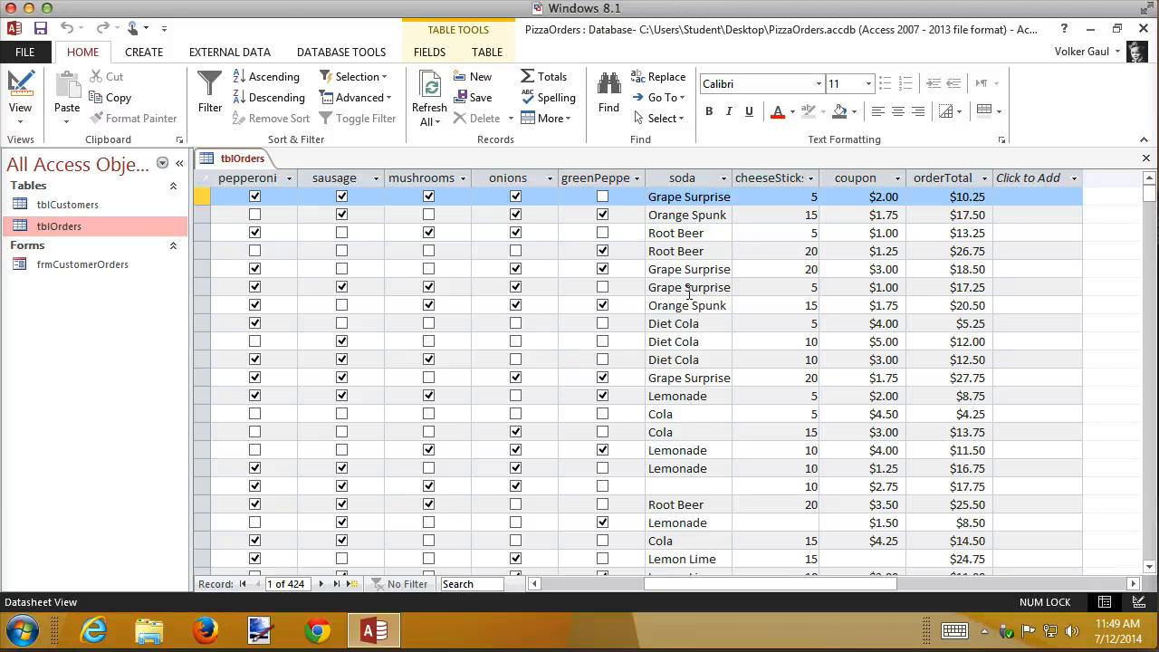
click(17, 80)
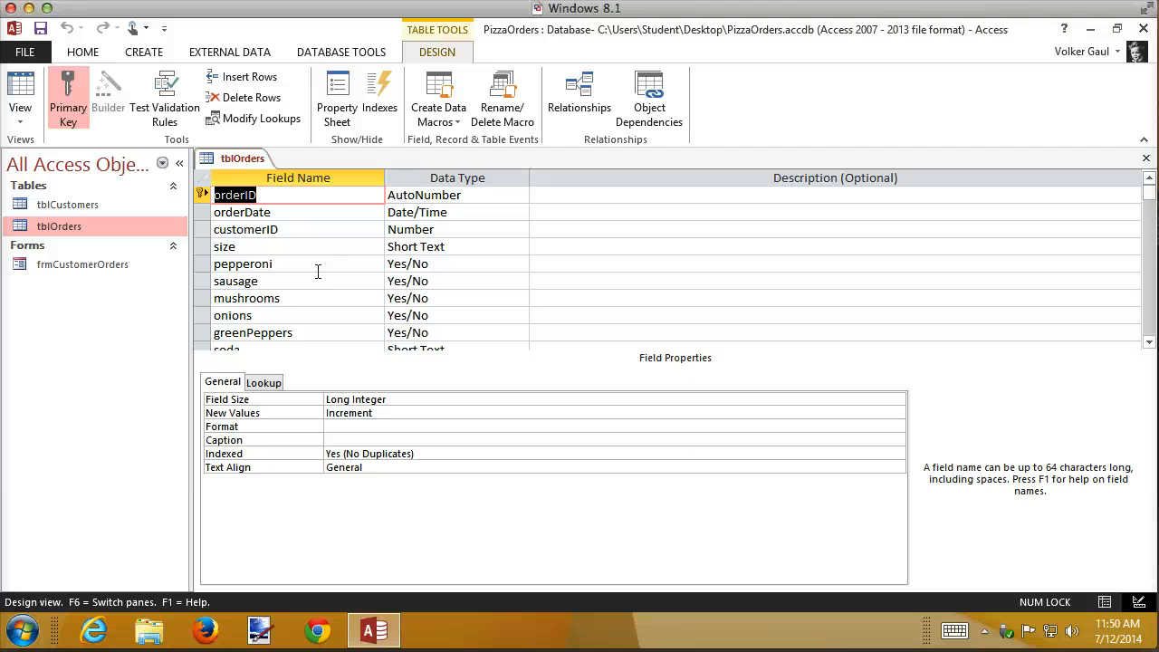
Open the Expression Builder for the orderDate field's validation rule and start the expression with <=.
click(285, 211)
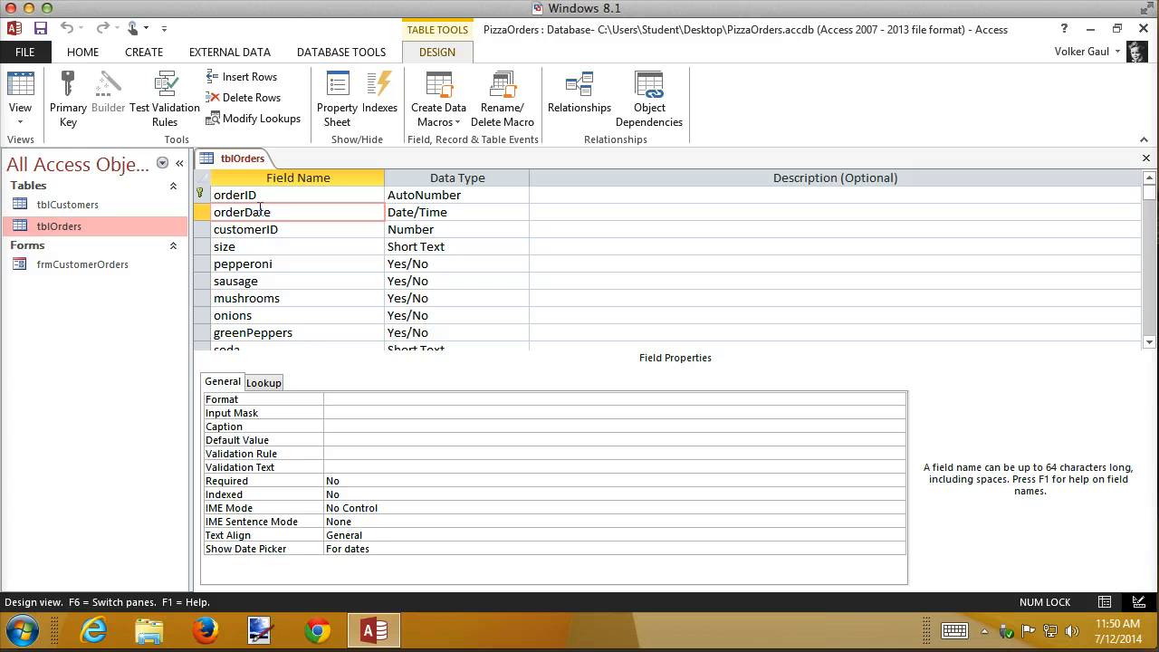
click(329, 452)
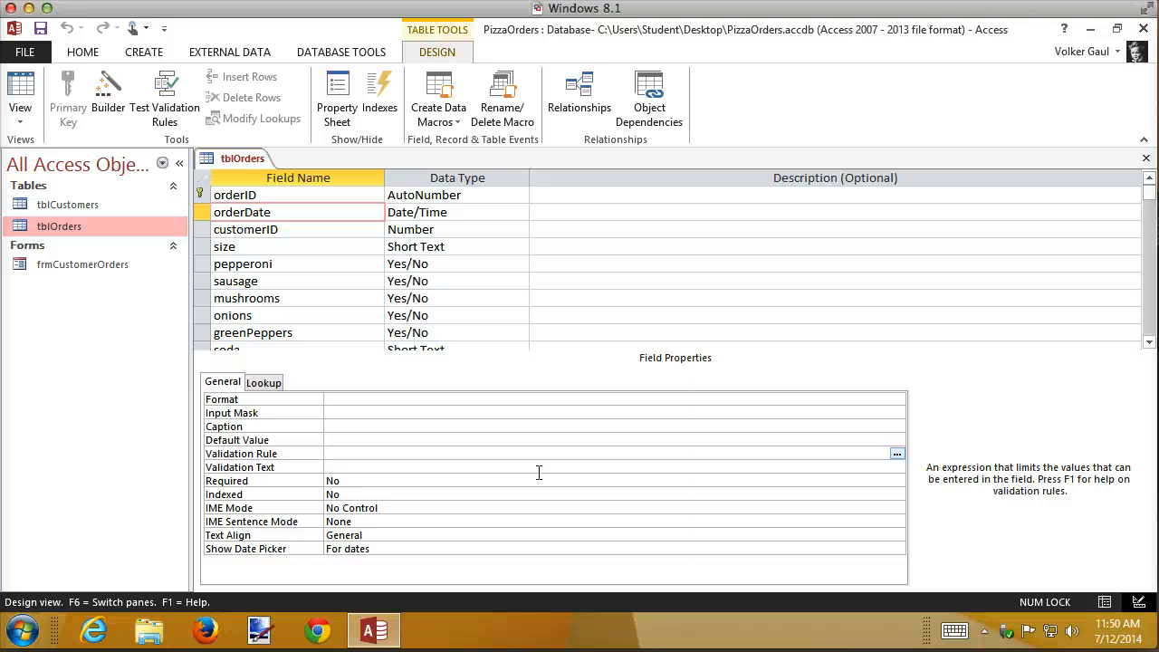
click(108, 83)
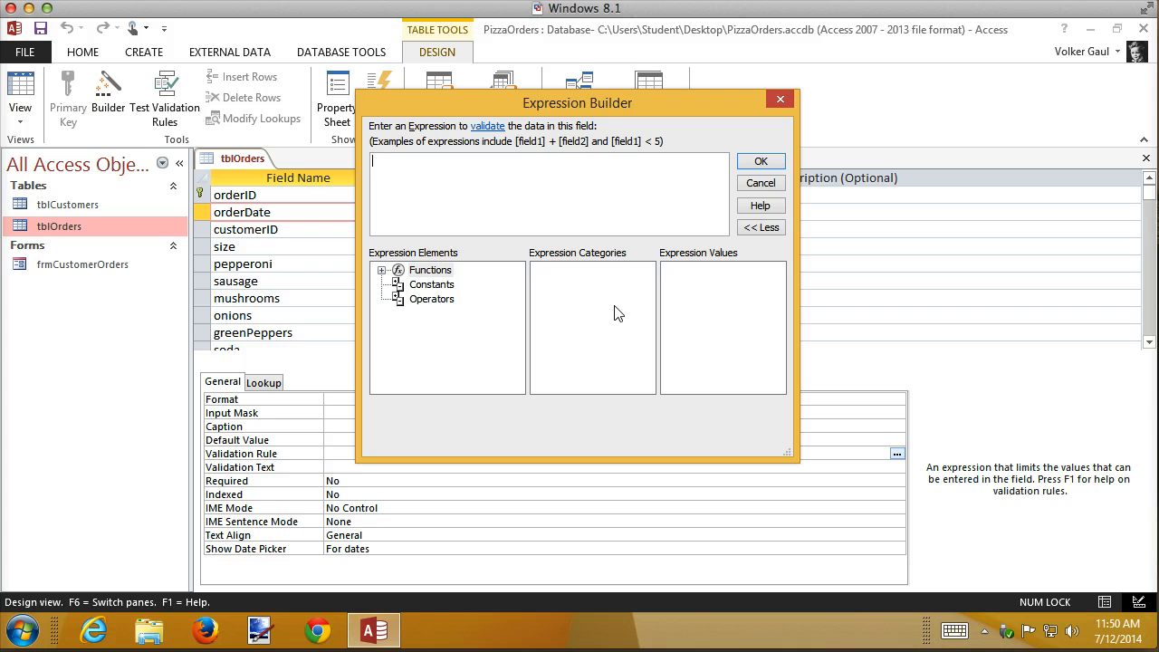
key(super+plus)
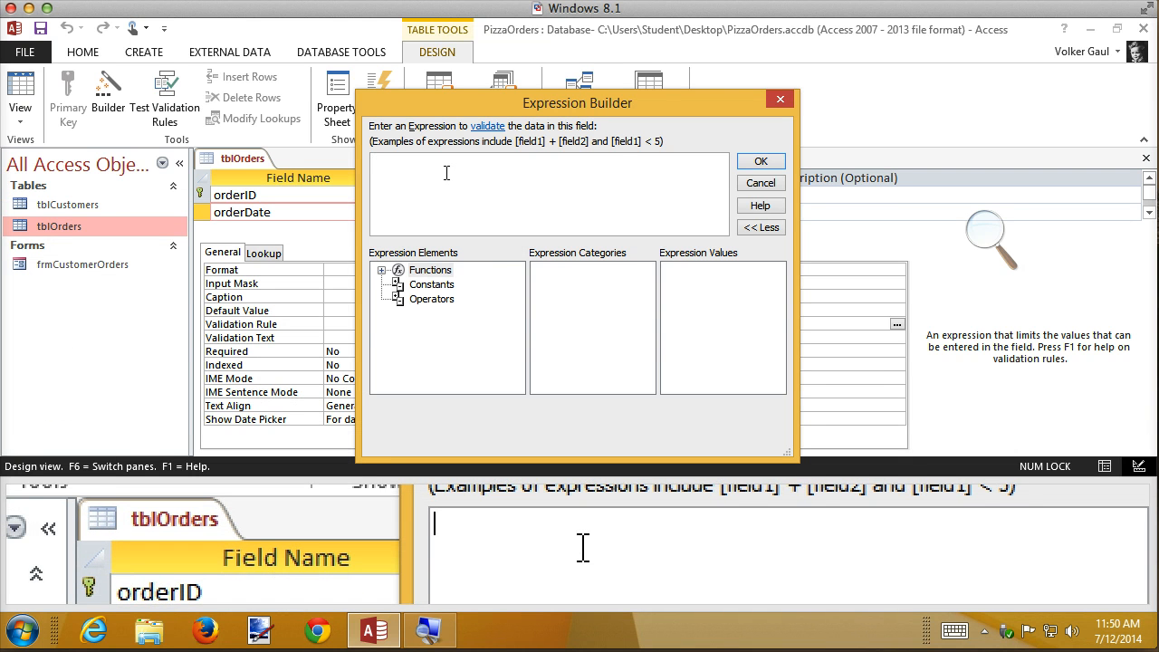
text(<=)
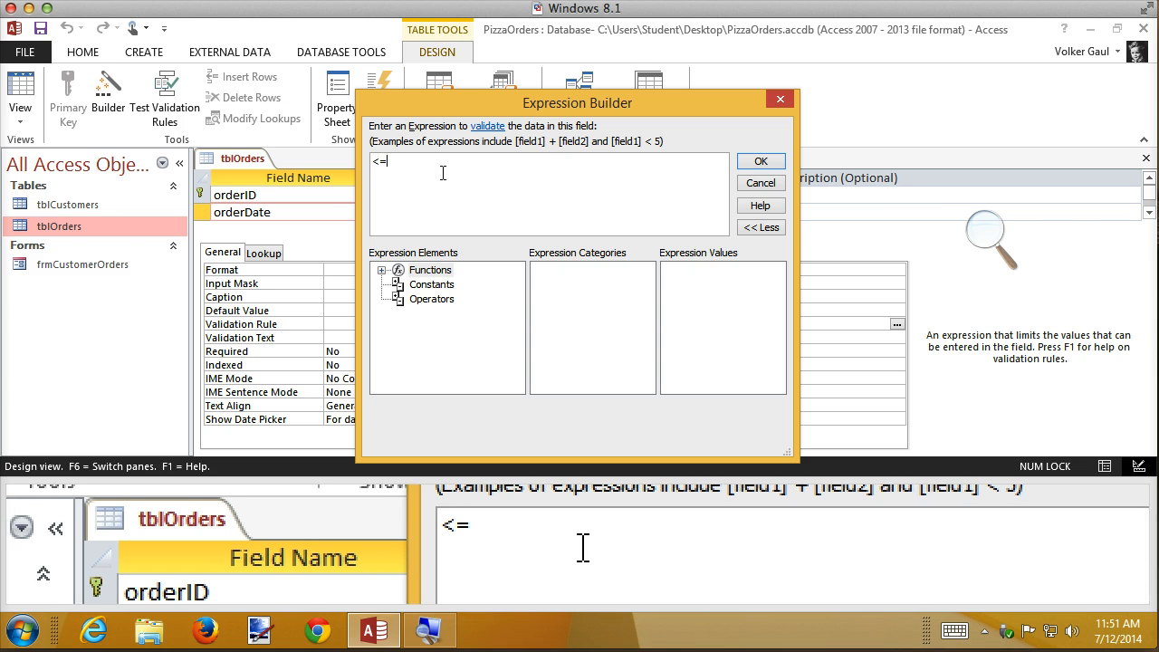
Complete the rule as <= Date() using the built-in Date function from the Date/Time category, and accept the expression.
click(381, 271)
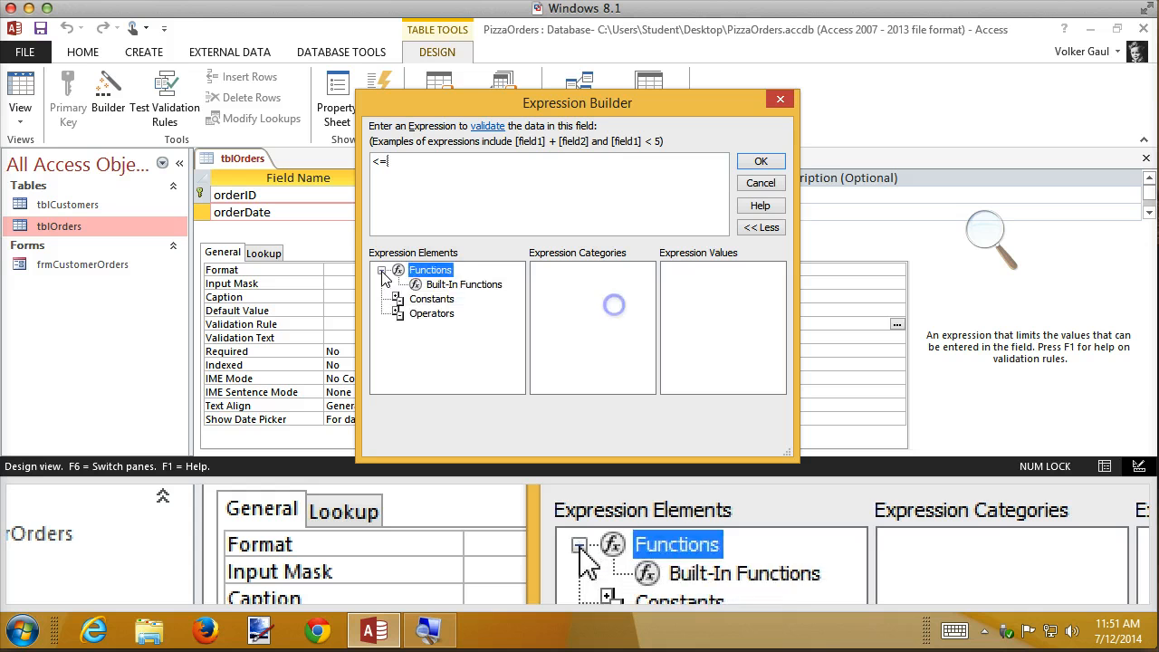
click(429, 281)
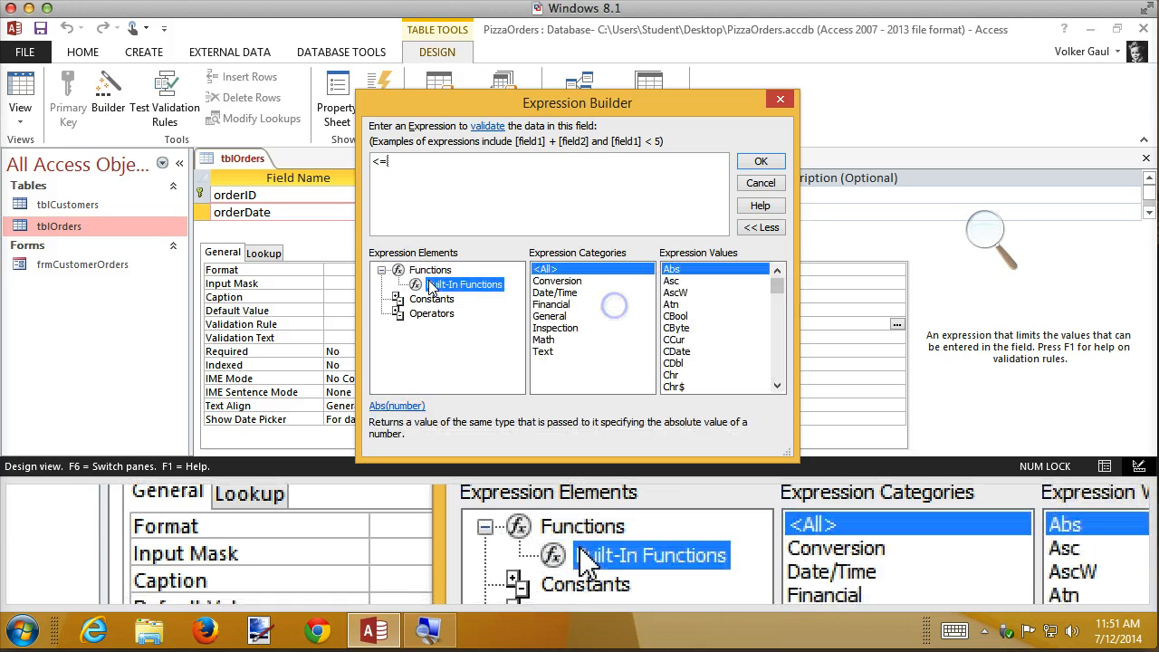
click(558, 294)
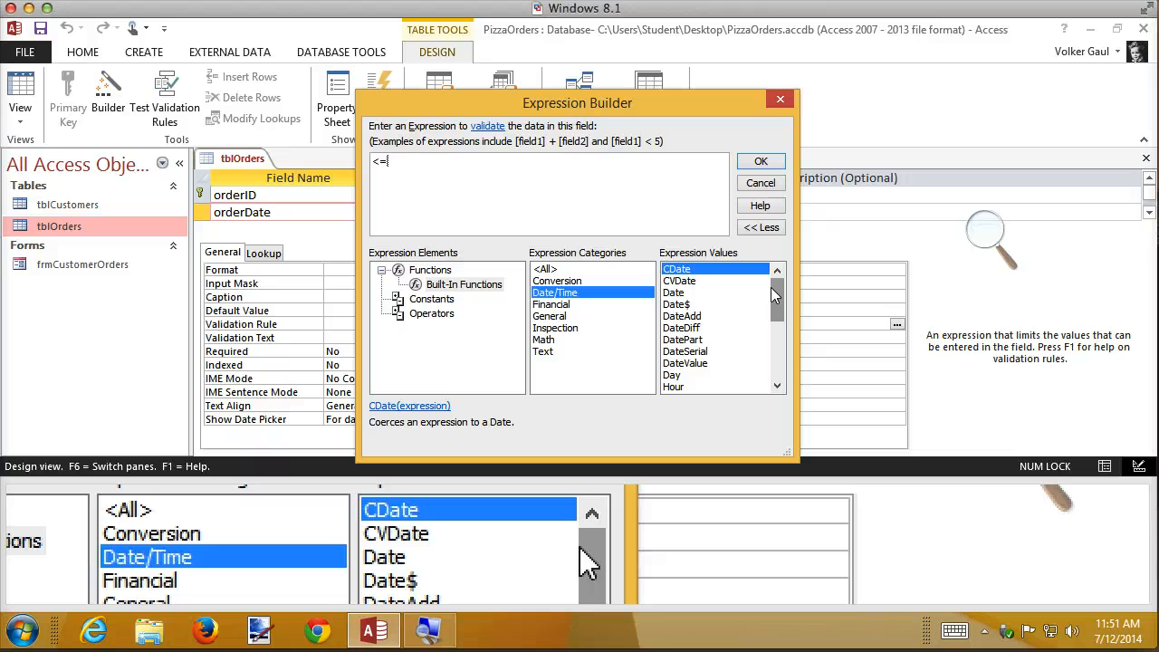
mouse_move(774, 289)
mouse_down()
mouse_move(780, 358)
mouse_move(784, 308)
mouse_up()
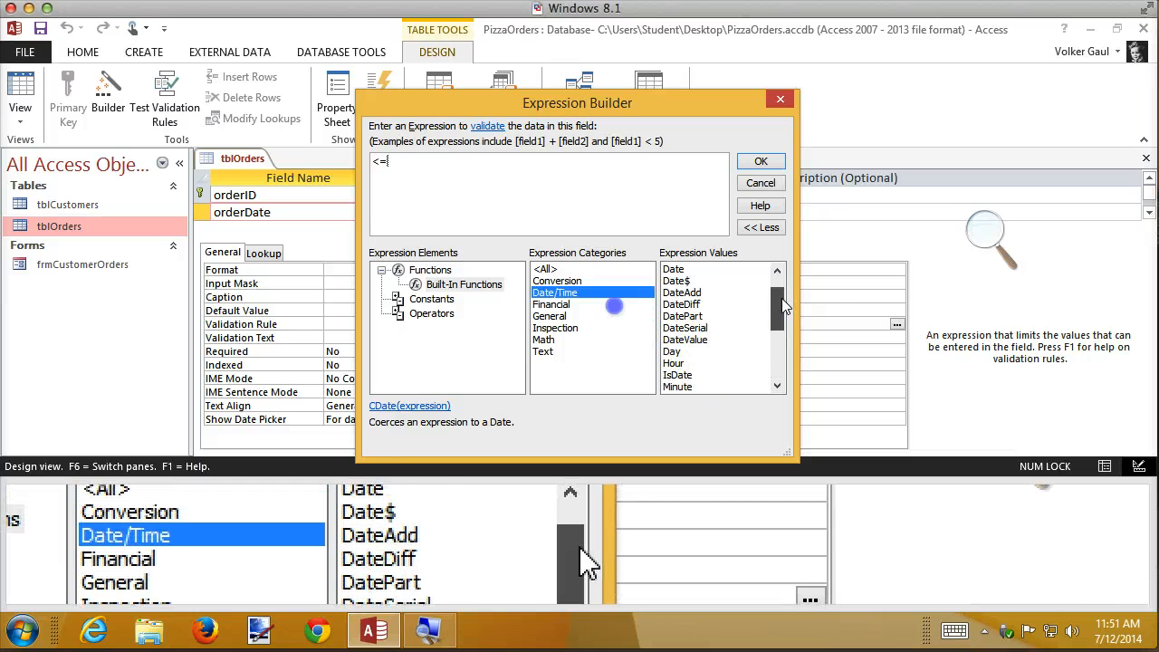
click(675, 270)
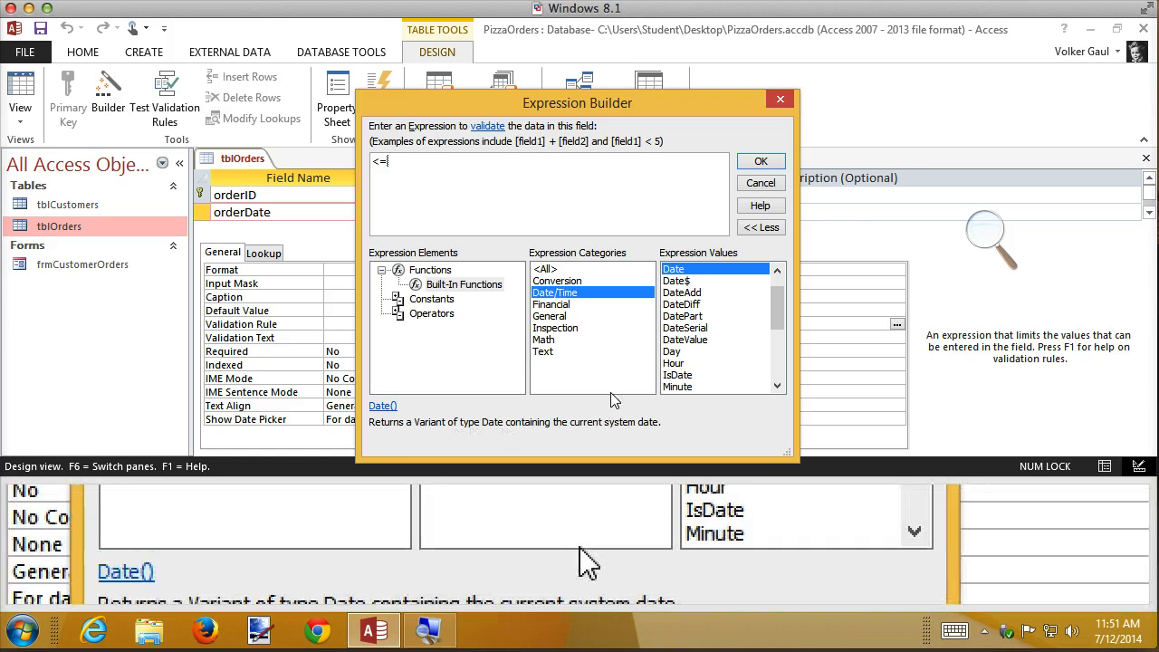
double_click(672, 272)
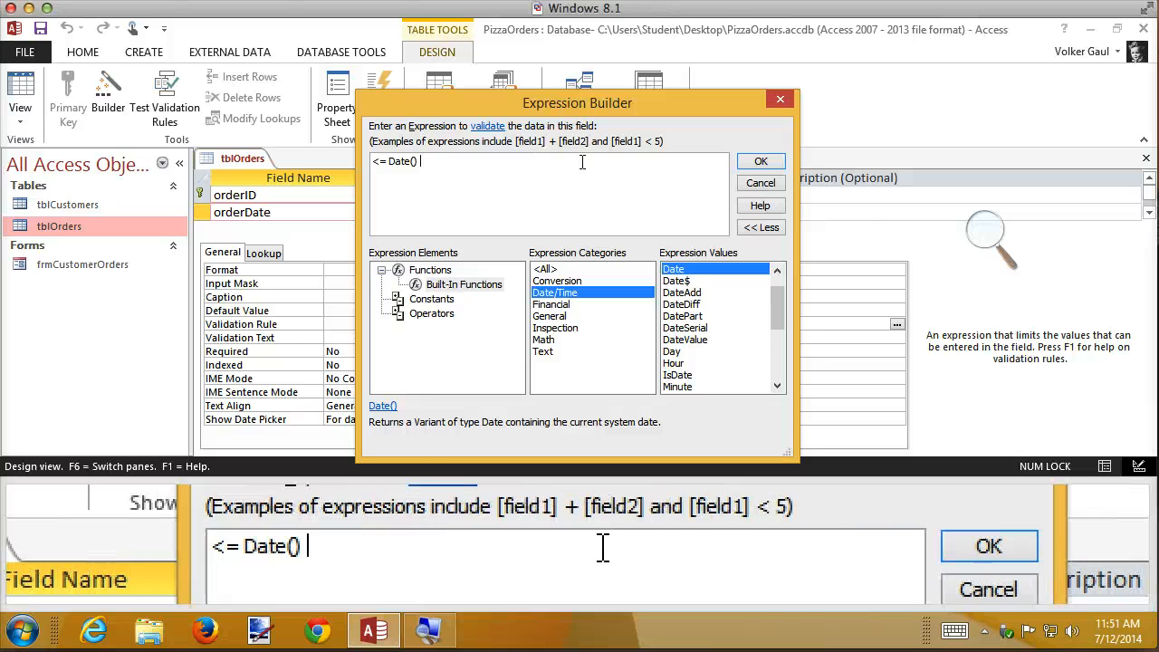
click(758, 163)
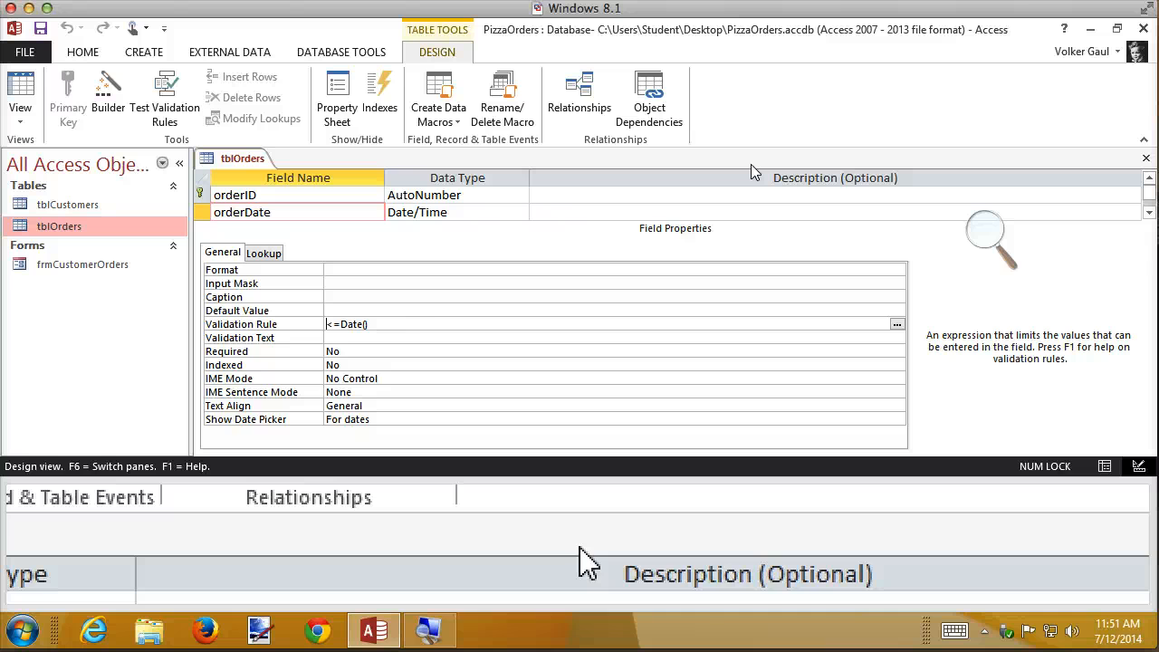
key(super+Escape)
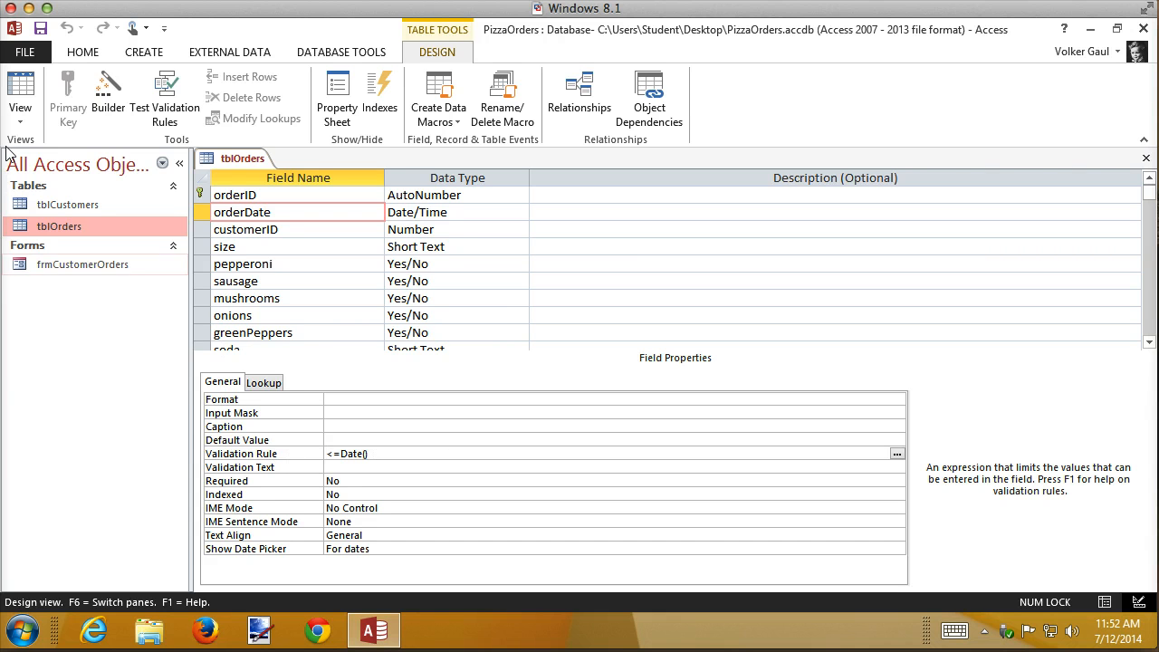
Switch tblOrders to Datasheet view, saving the table and testing the existing data against the new rule.
click(27, 94)
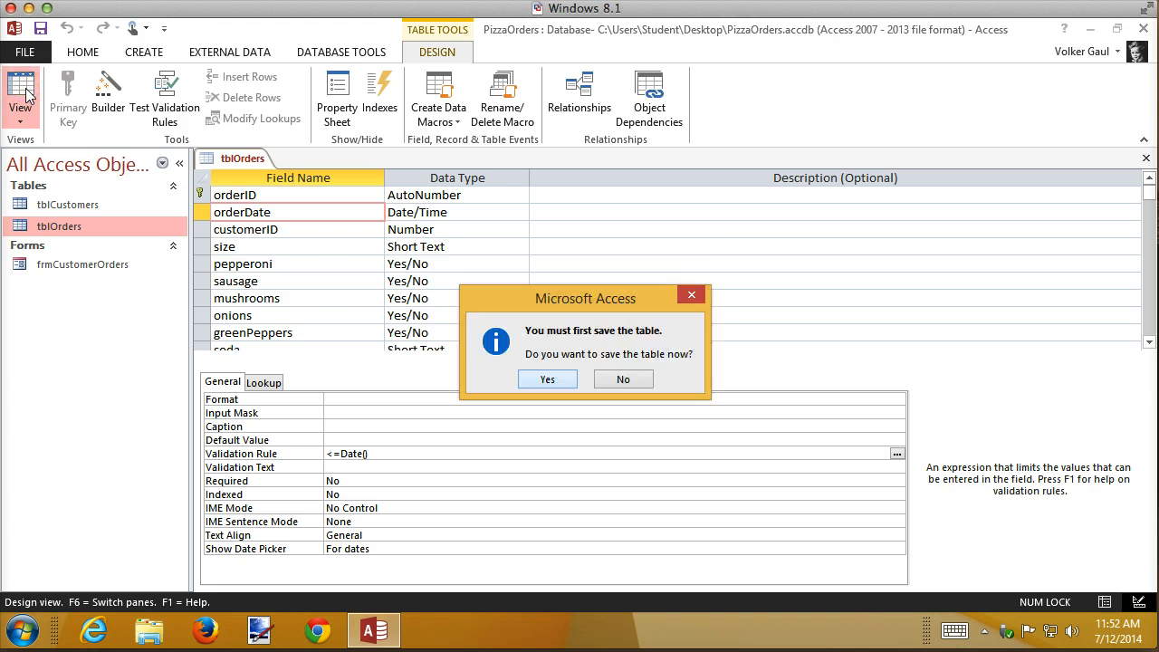
click(547, 378)
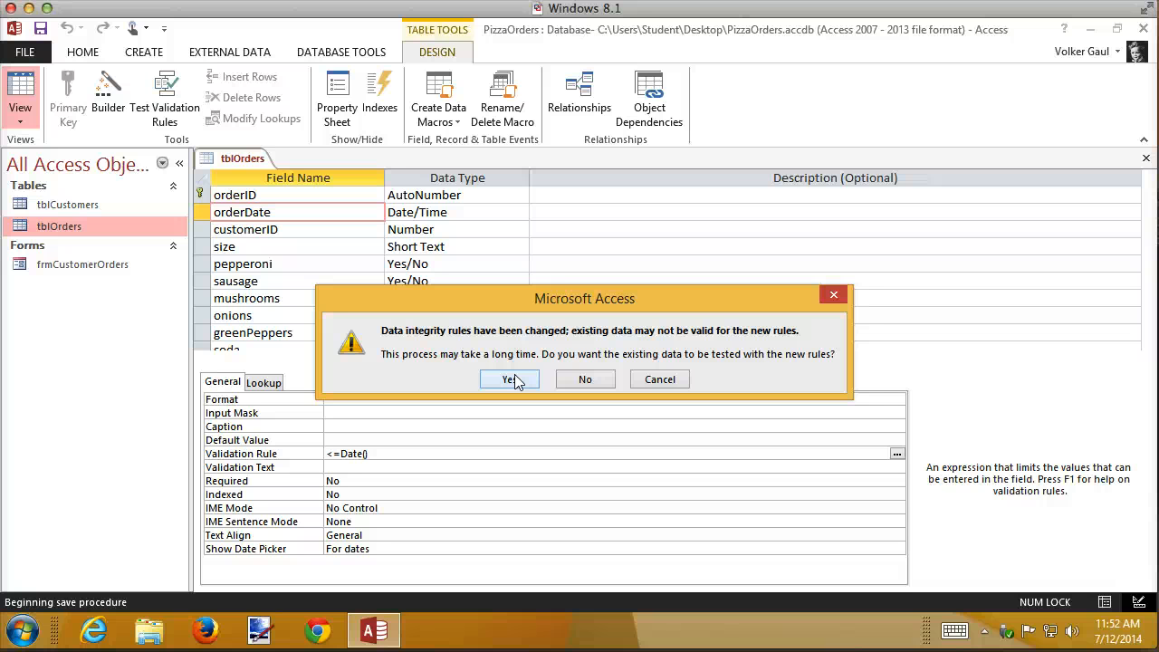
click(510, 379)
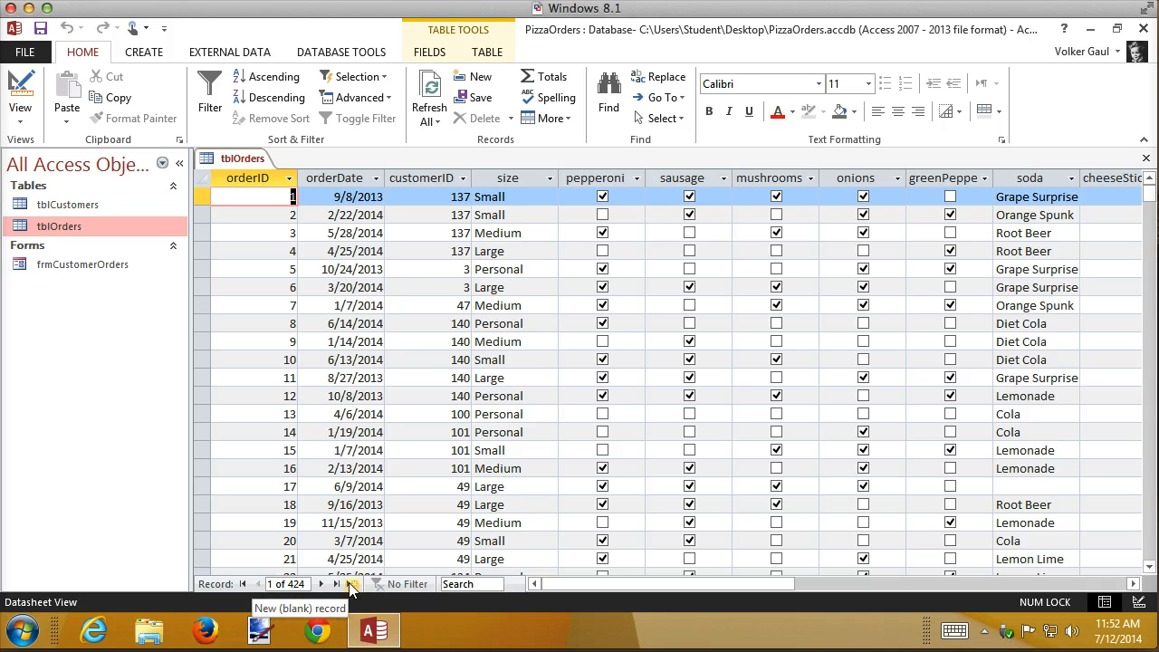
Test the validation rule by entering 8/1 as the orderDate of a new order record, and dismiss the resulting dialog.
click(480, 77)
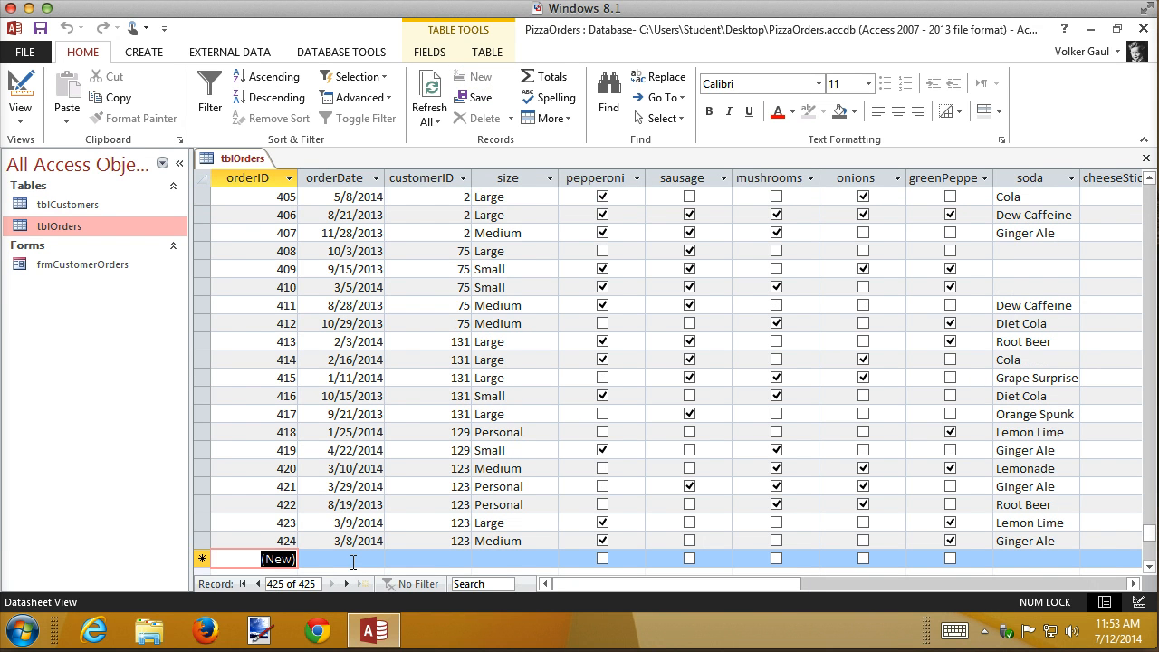
click(353, 561)
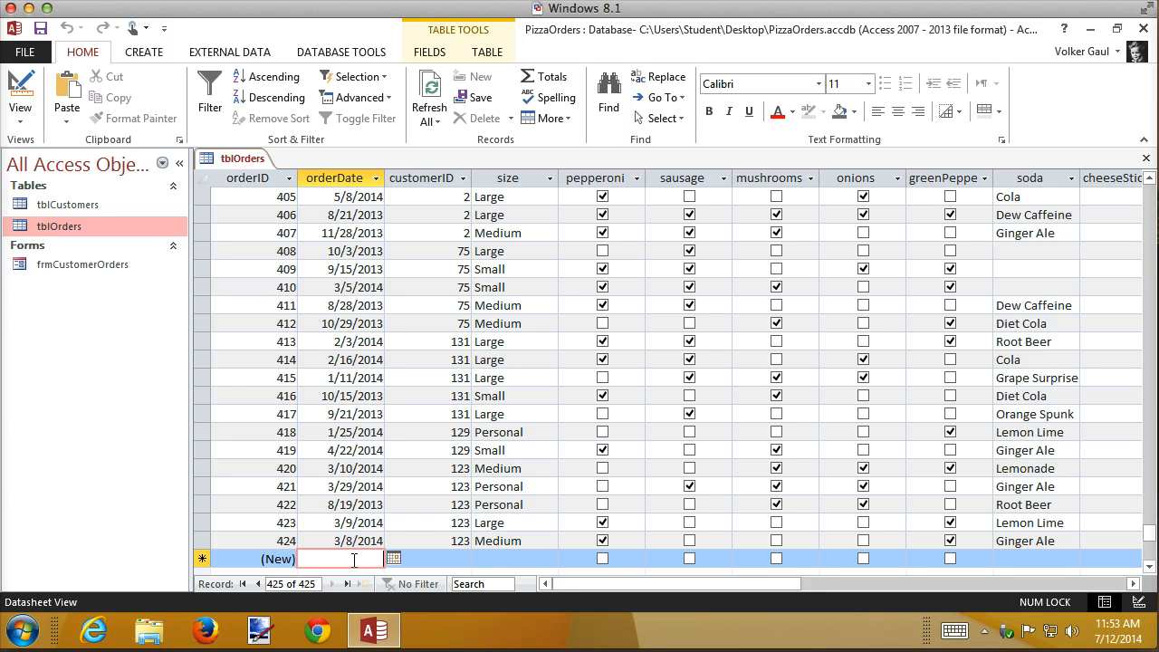
text(8/1)
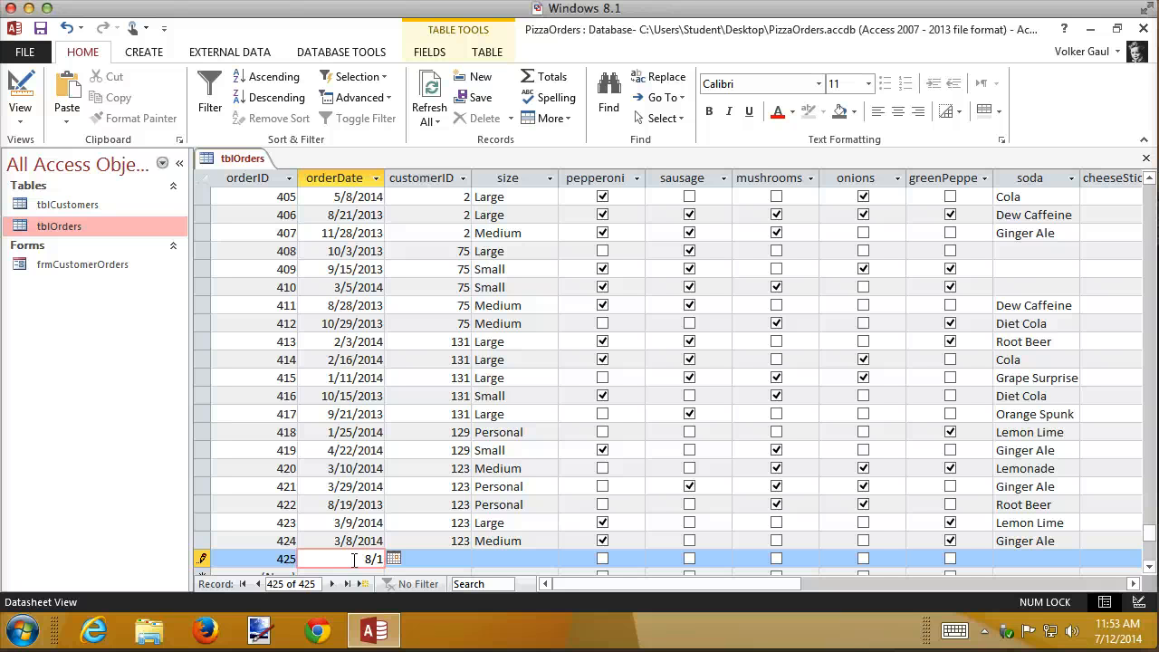
key(Tab)
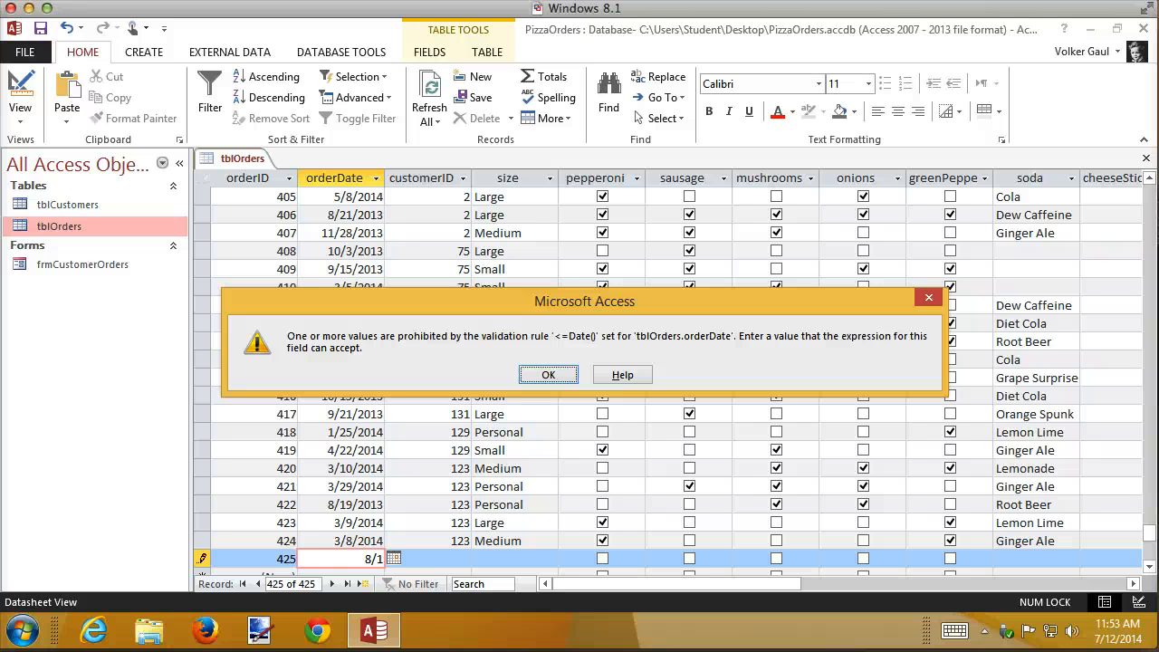
click(562, 374)
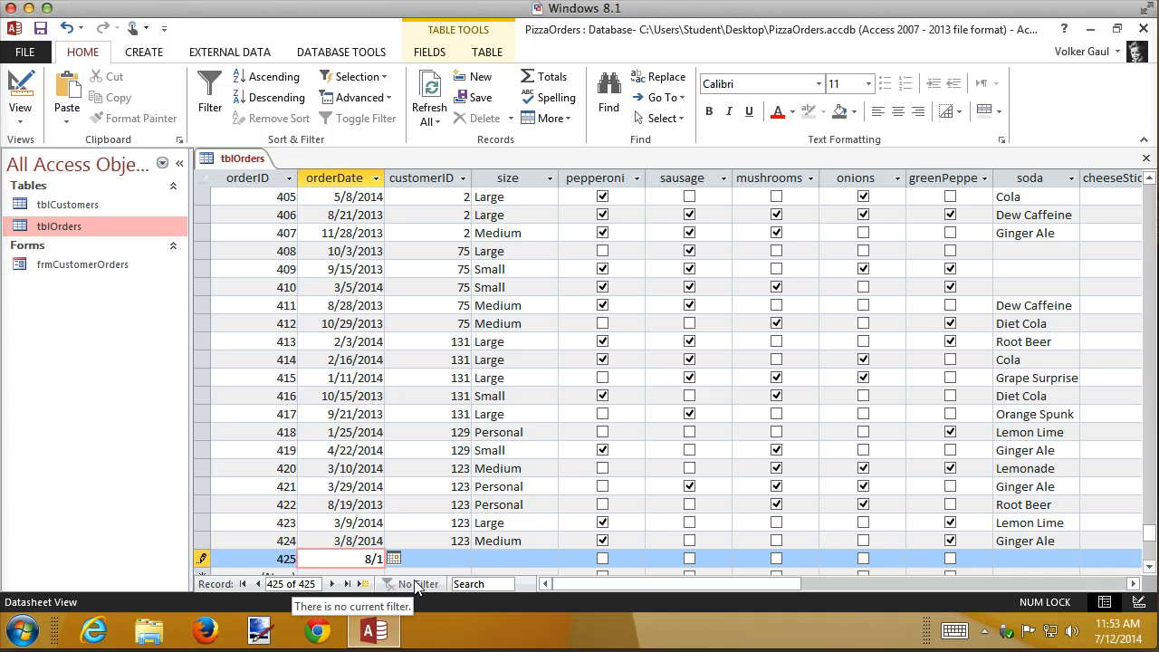
Clear the 8/1 orderDate entry and discard the unfinished new order record.
key(BackSpace)
key(BackSpace)
key(BackSpace)
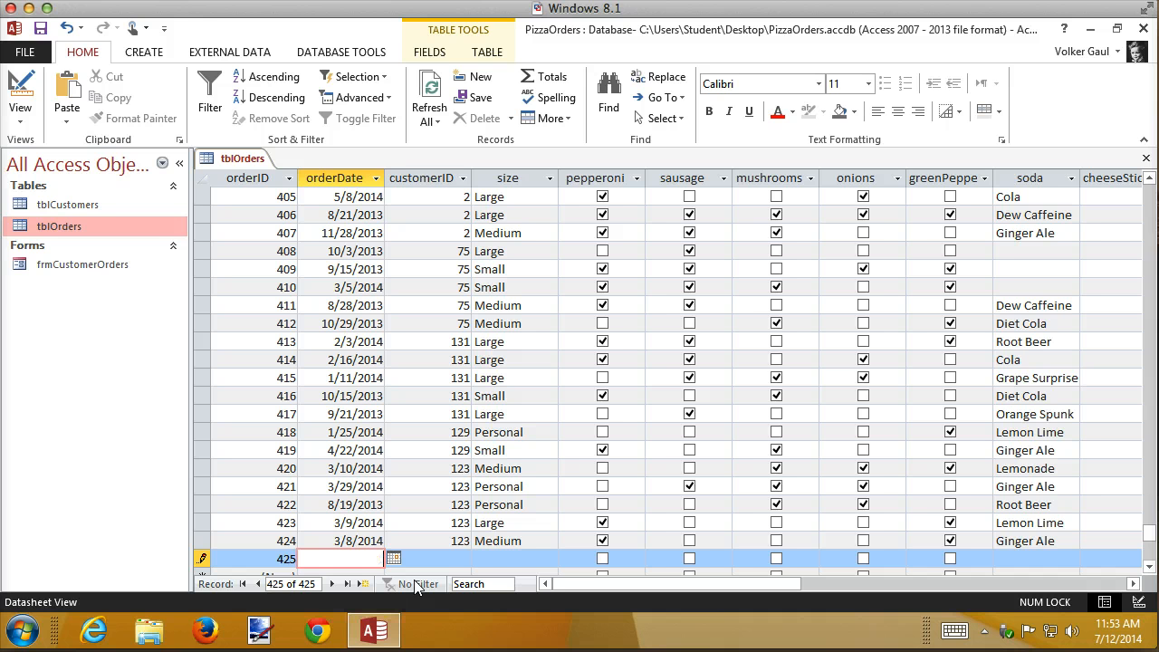
key(Escape)
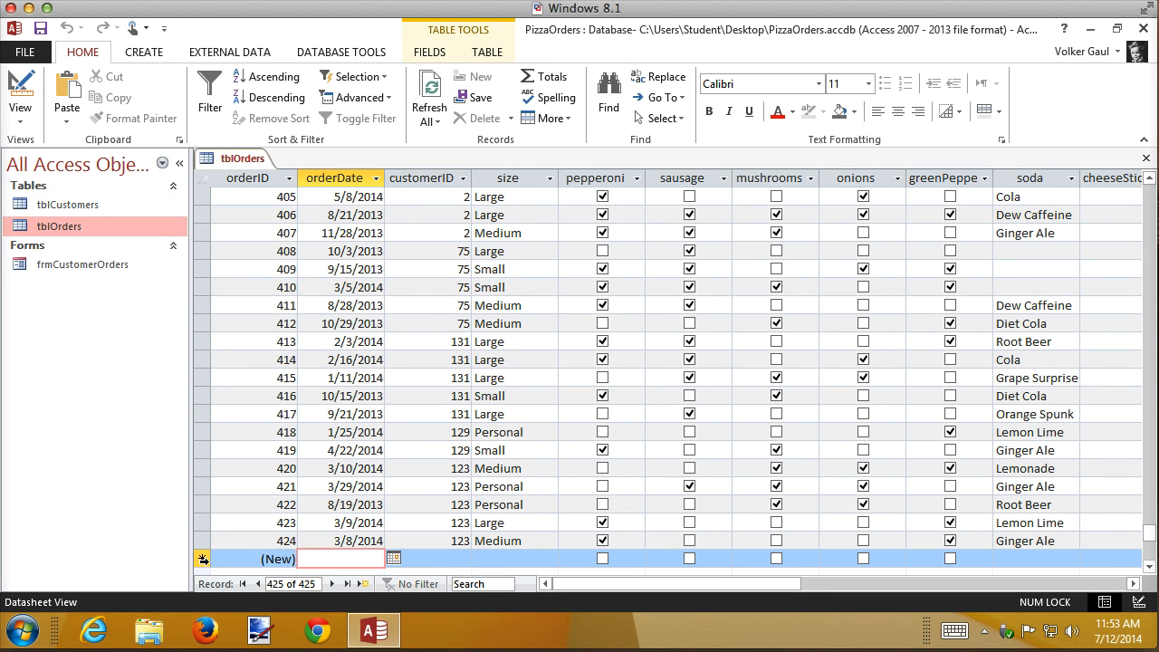
In Design view, set orderDate's validation text to "Order date cannot be in the future", then save tblOrders and return to Datasheet view.
click(20, 95)
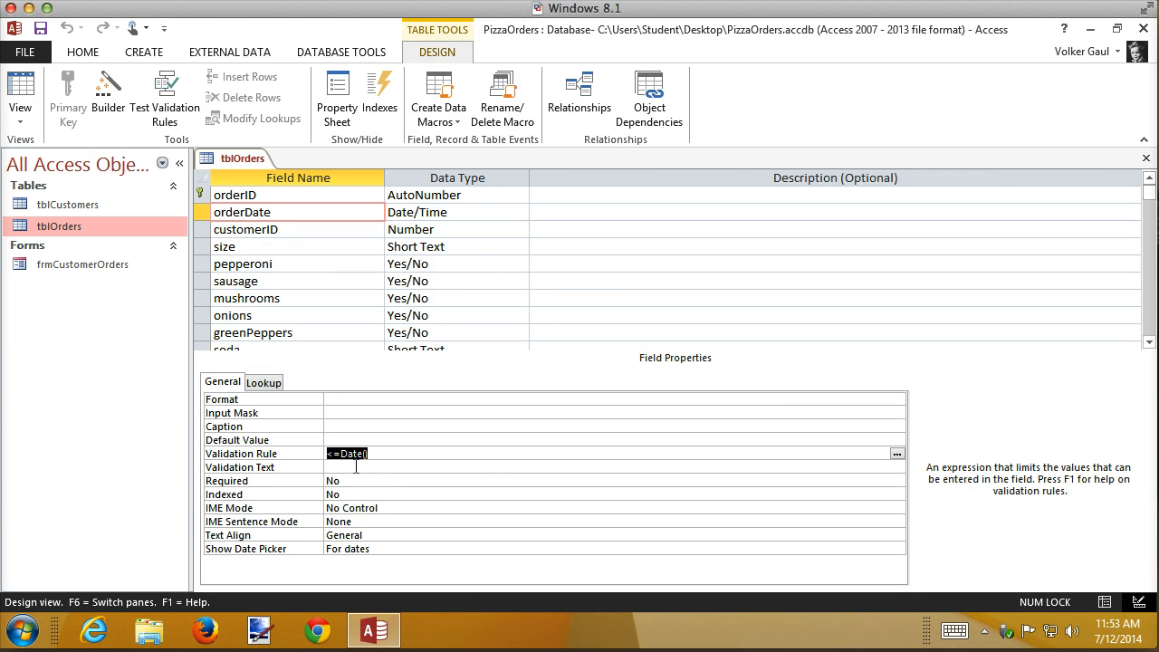
click(358, 466)
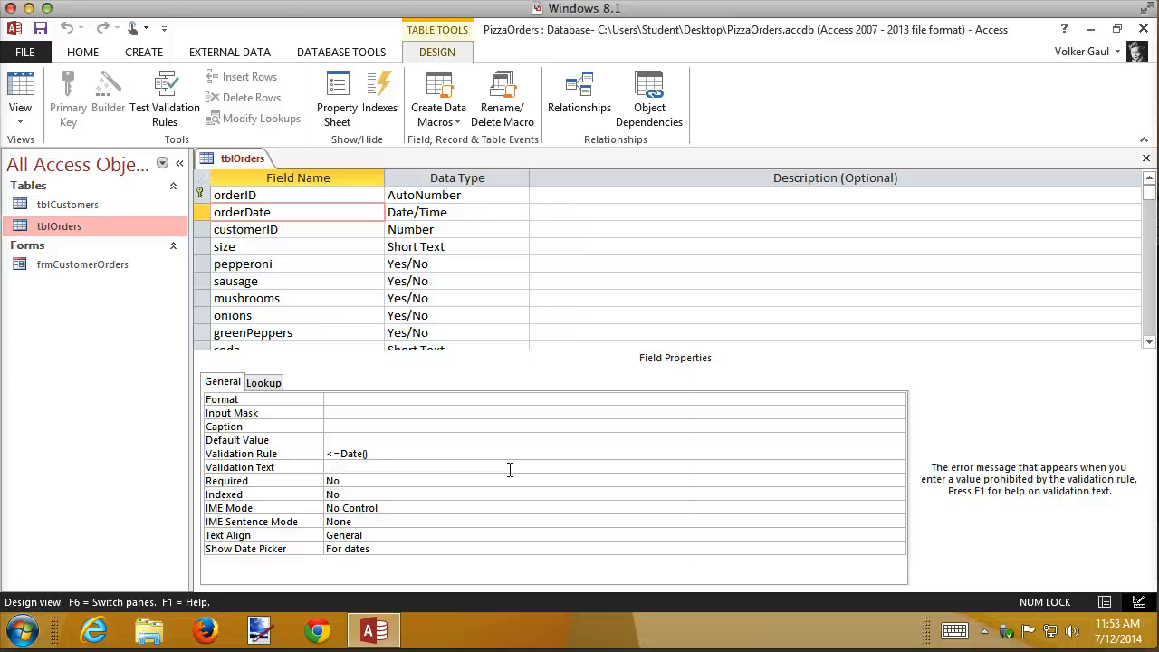
text(Order date cannot be in the futu)
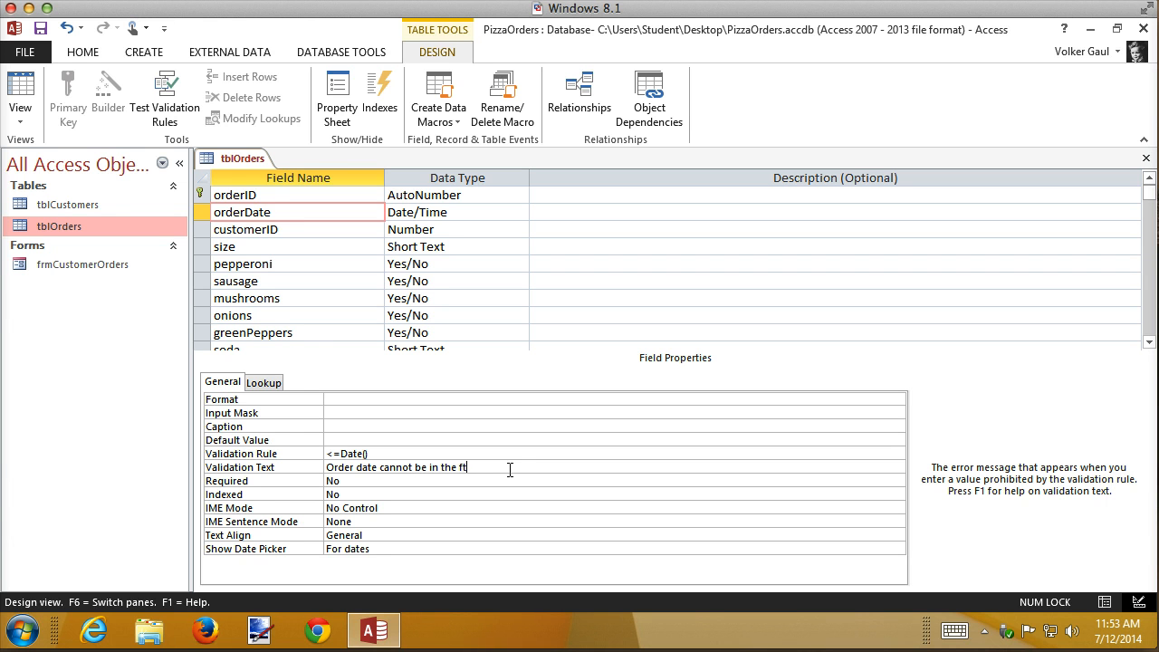
key(BackSpace)
key(BackSpace)
text(uture)
click(20, 102)
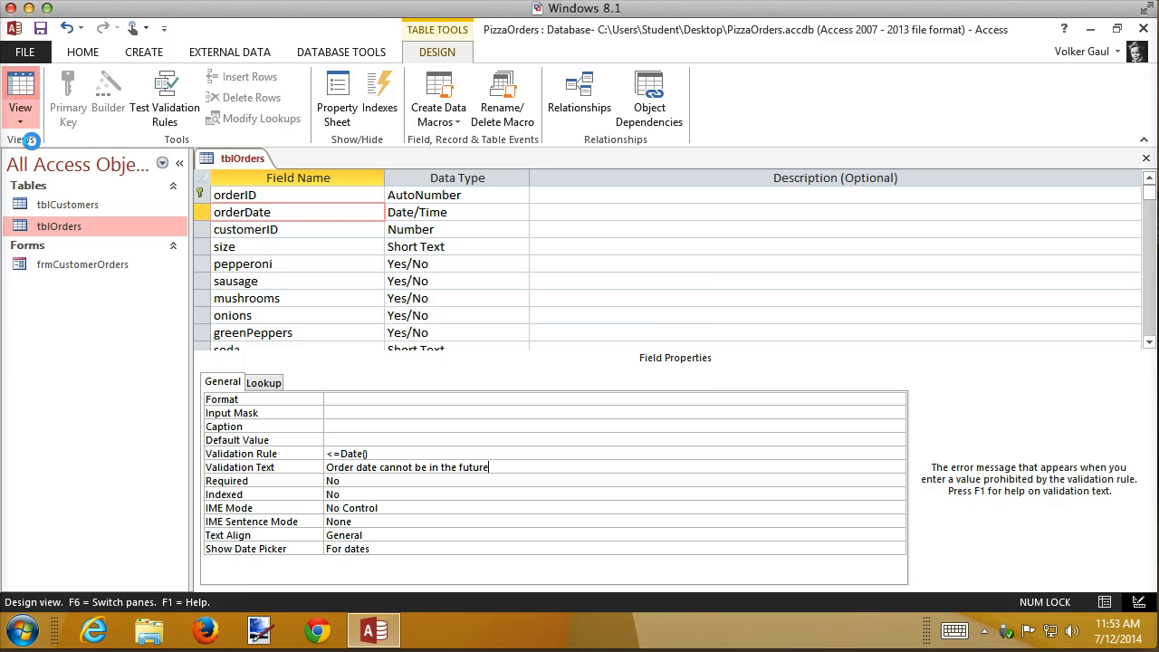
click(546, 379)
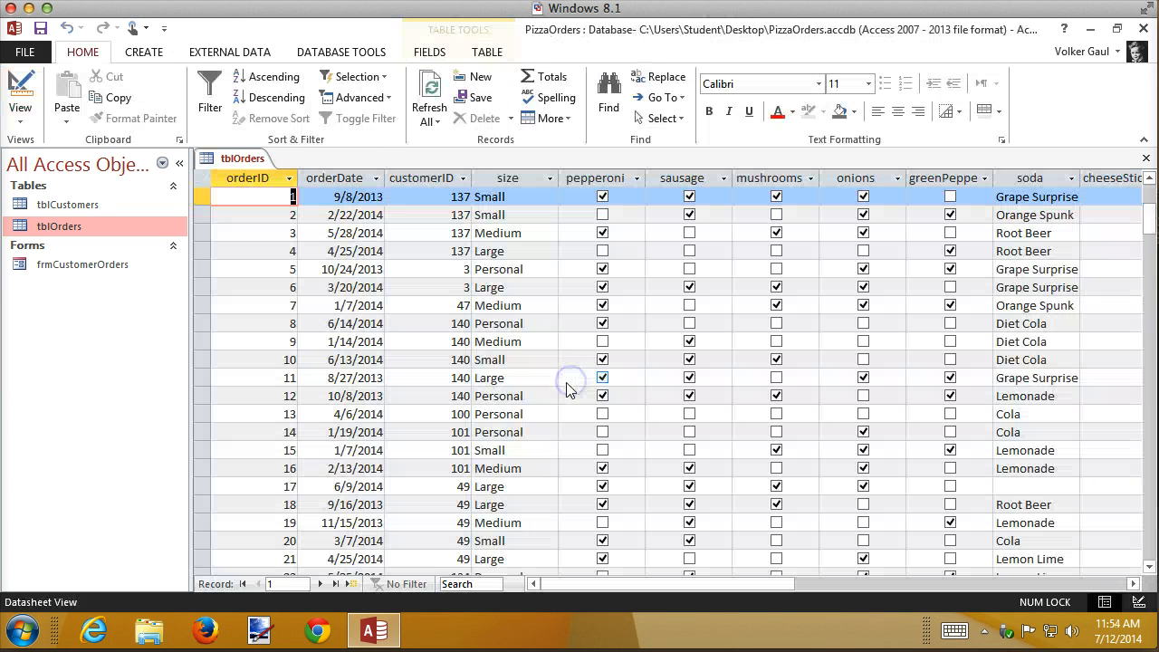
Test the custom validation text by entering 8/1 as the orderDate of a new record, then discard that record.
click(353, 583)
click(330, 556)
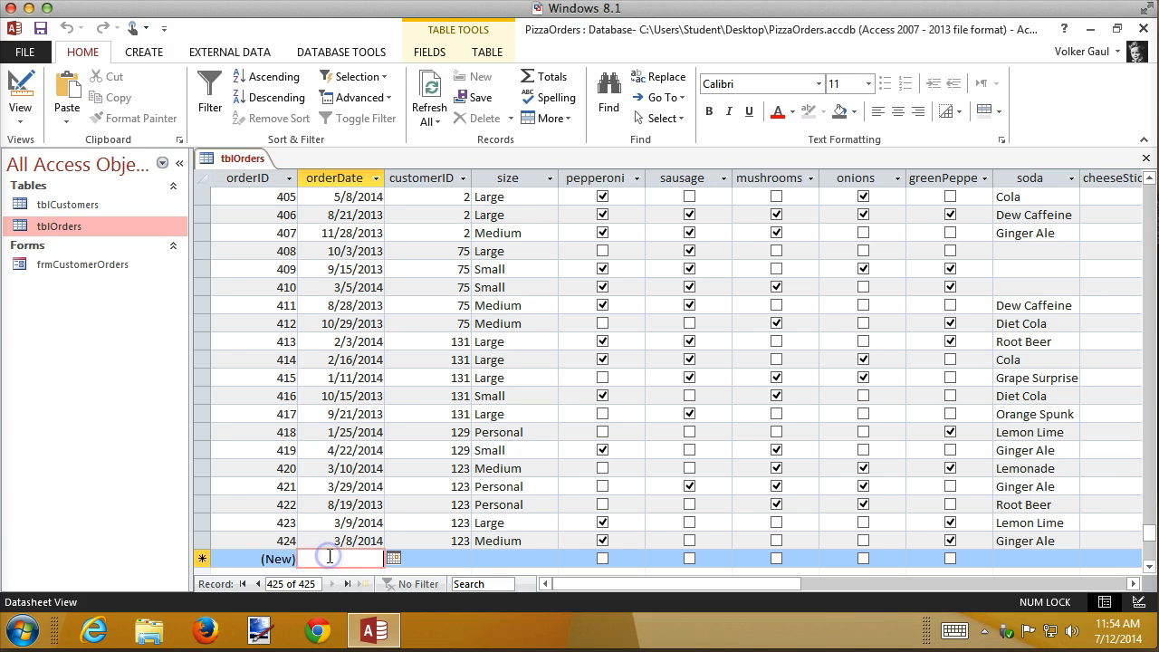
text(8/1)
key(Tab)
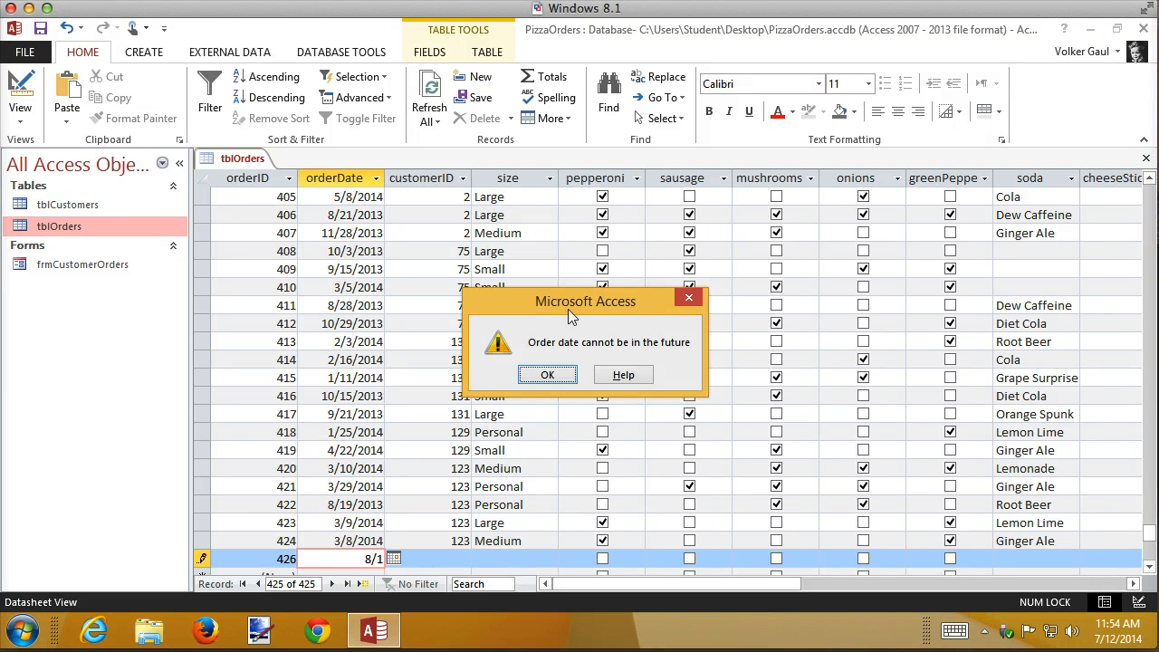
click(549, 375)
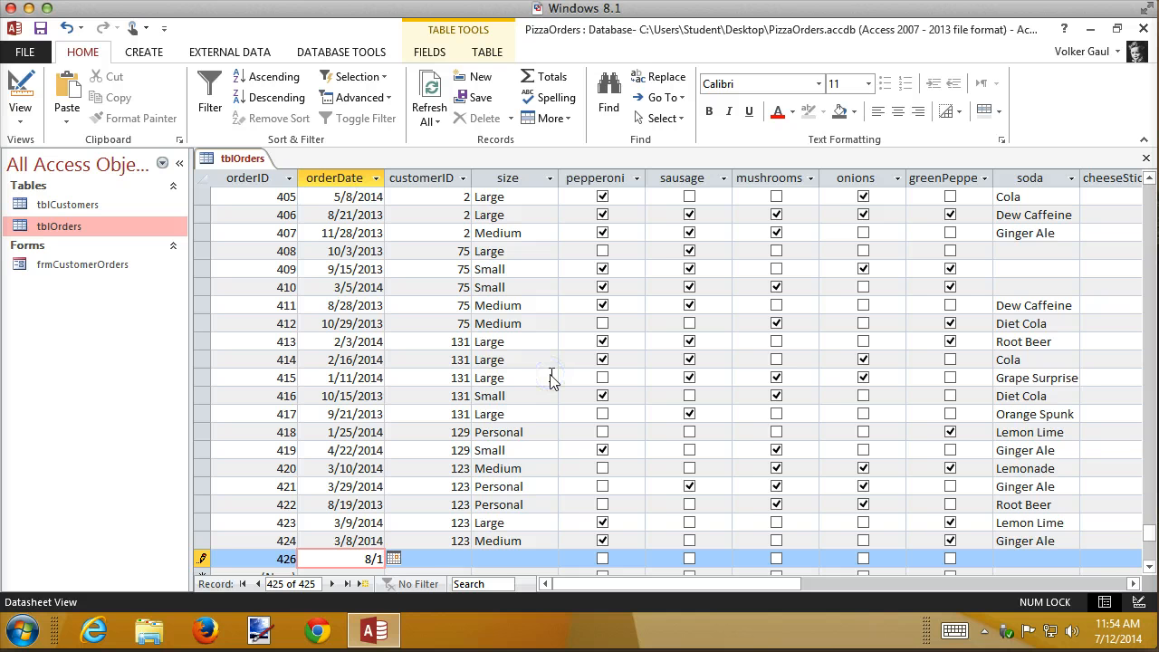
key(Escape)
key(Escape)
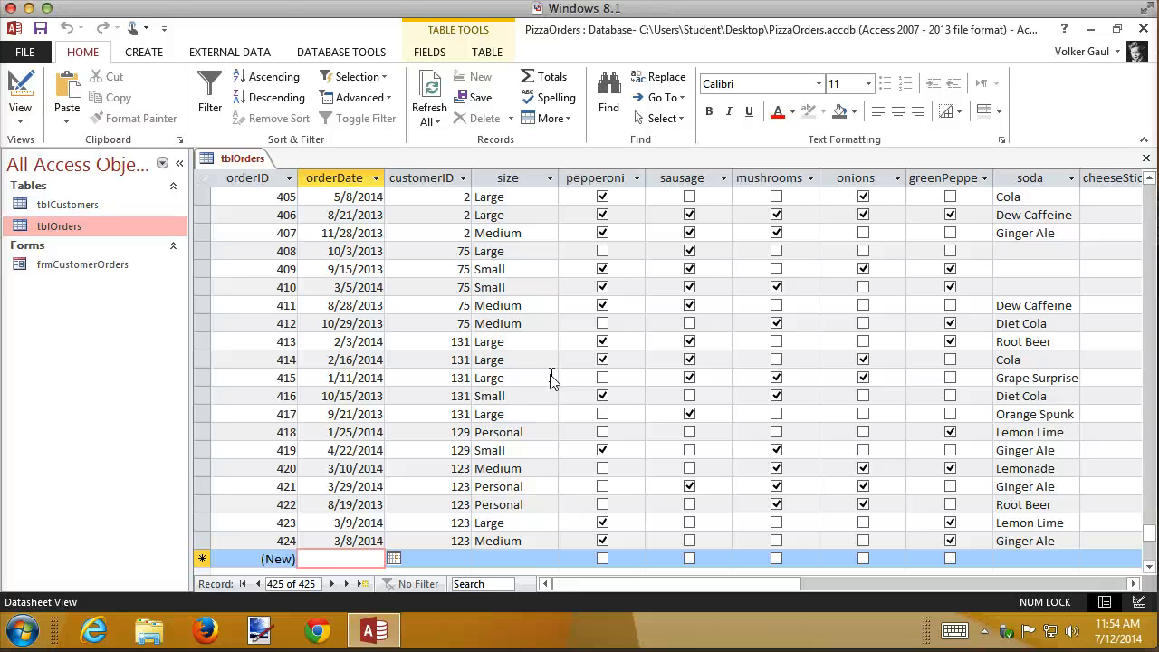
Return tblOrders to Design view and set the cheeseSticks field's validation rule to <=20.
click(15, 83)
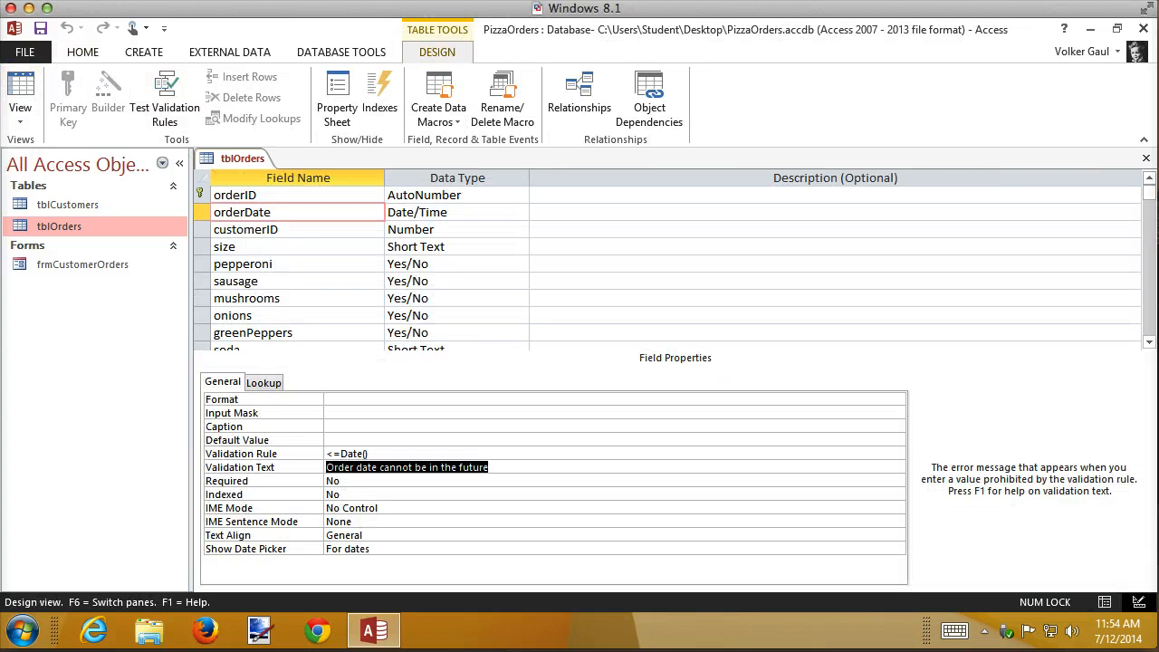
click(300, 290)
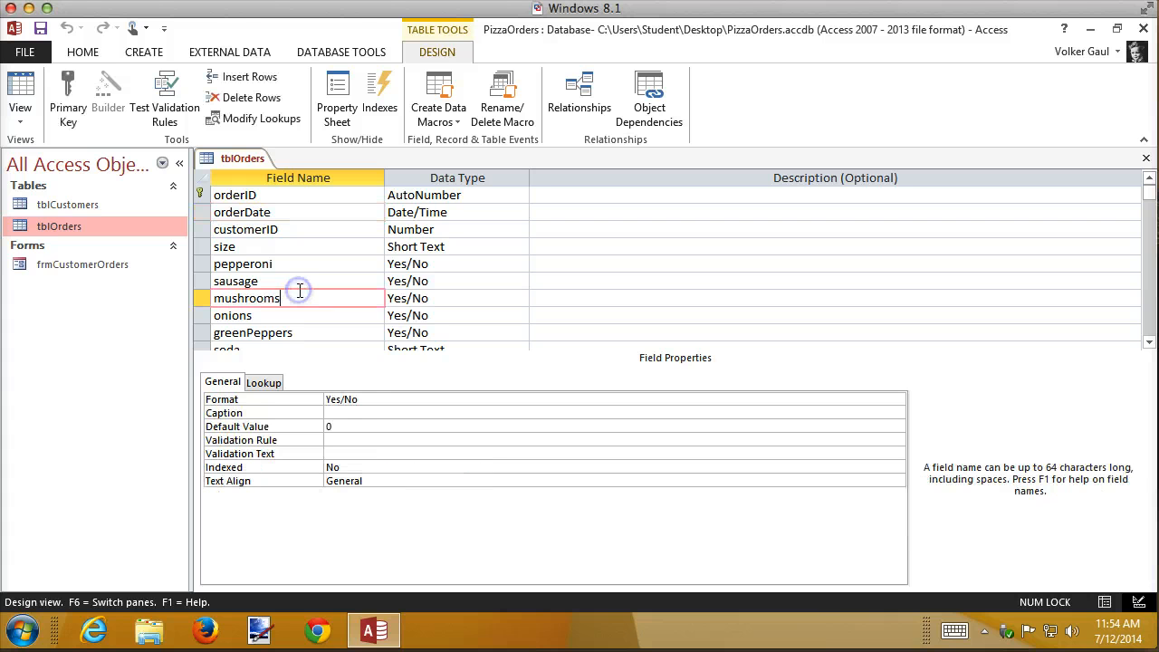
scroll(300, 289, down, 1)
scroll(300, 290, down, 2)
scroll(299, 287, up, 1)
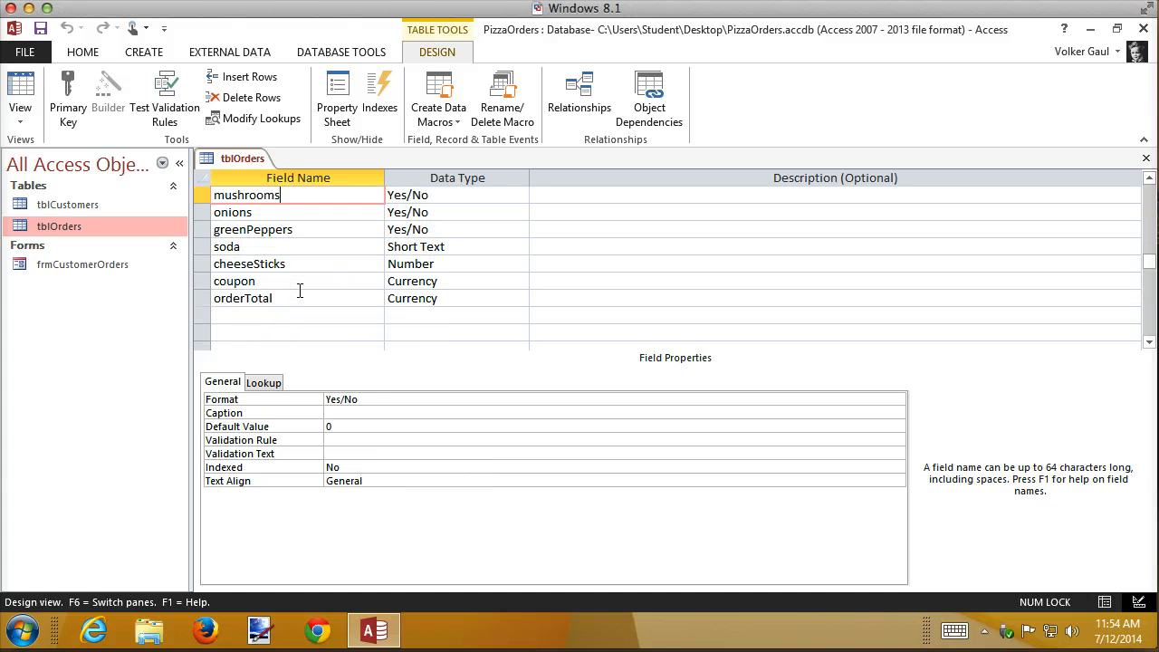
click(298, 262)
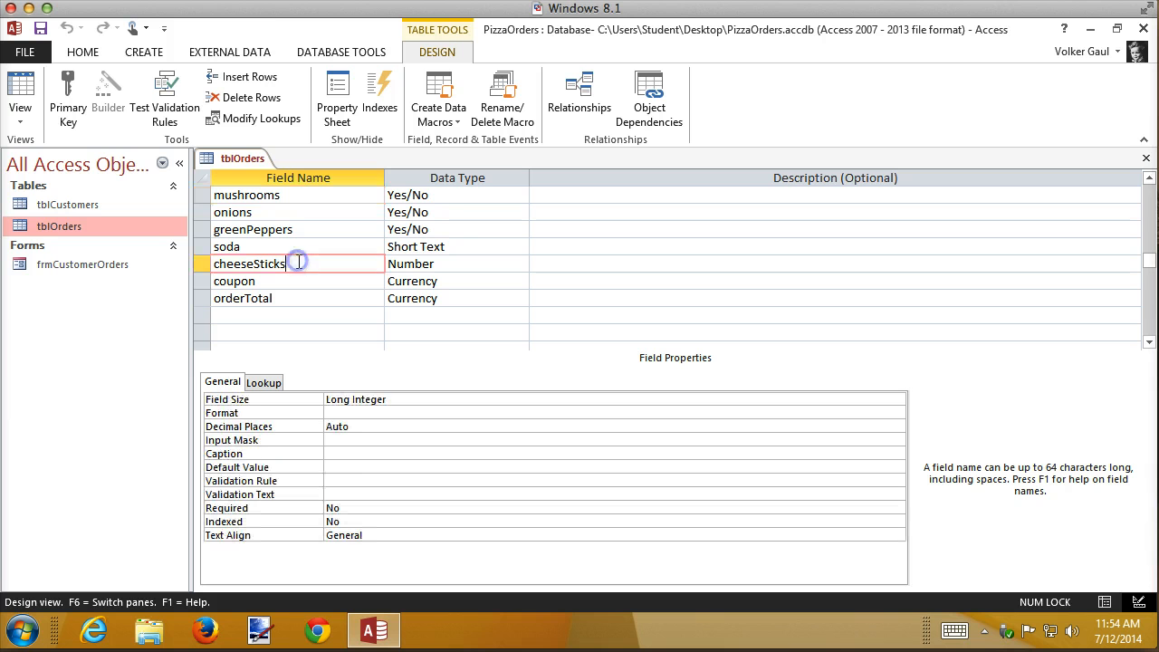
click(341, 481)
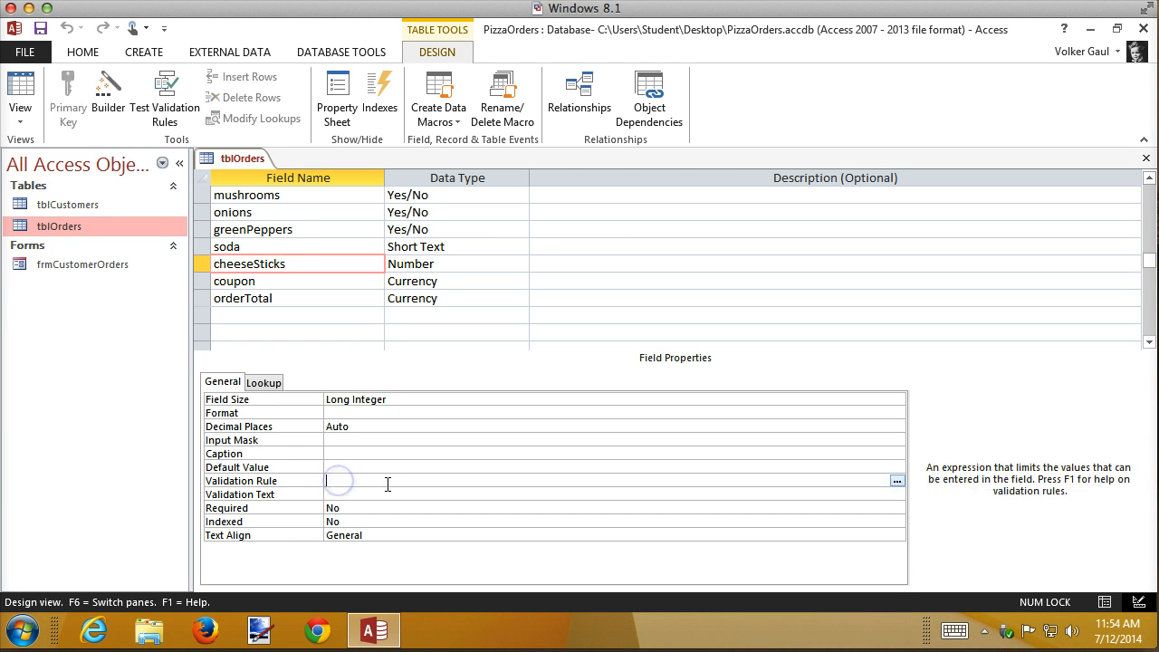
text(<=)
text(=20)
Set the cheeseSticks field's validation text to "Please place a separate order for large numbers of cheesesticks".
click(387, 491)
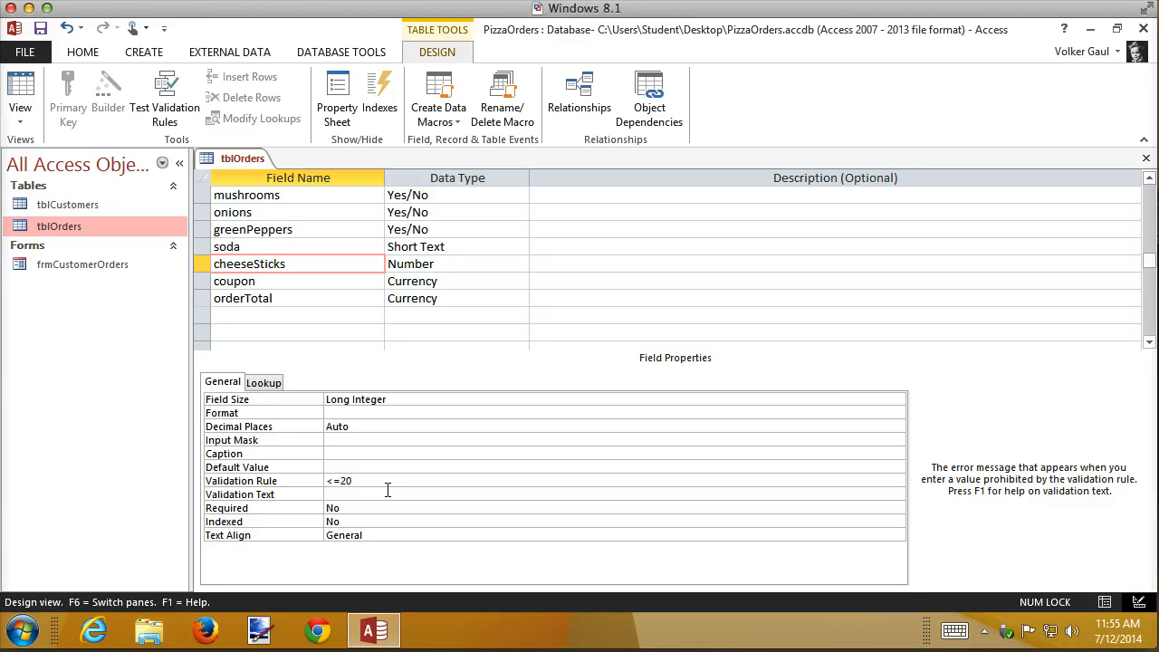
text(Please place a separate order for large nubmer)
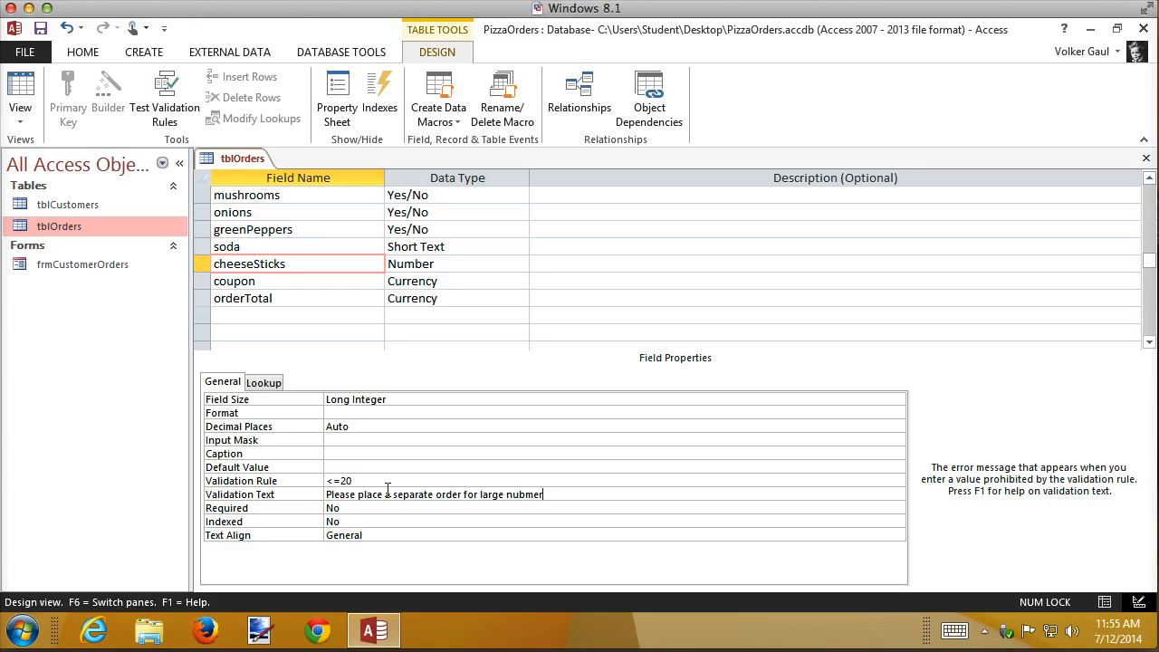
key(BackSpace)
key(BackSpace)
key(BackSpace)
key(BackSpace)
text(mbers of cheesesticks)
Save tblOrders and switch to Datasheet view, testing the existing data and keeping the new cheeseSticks rule.
click(20, 83)
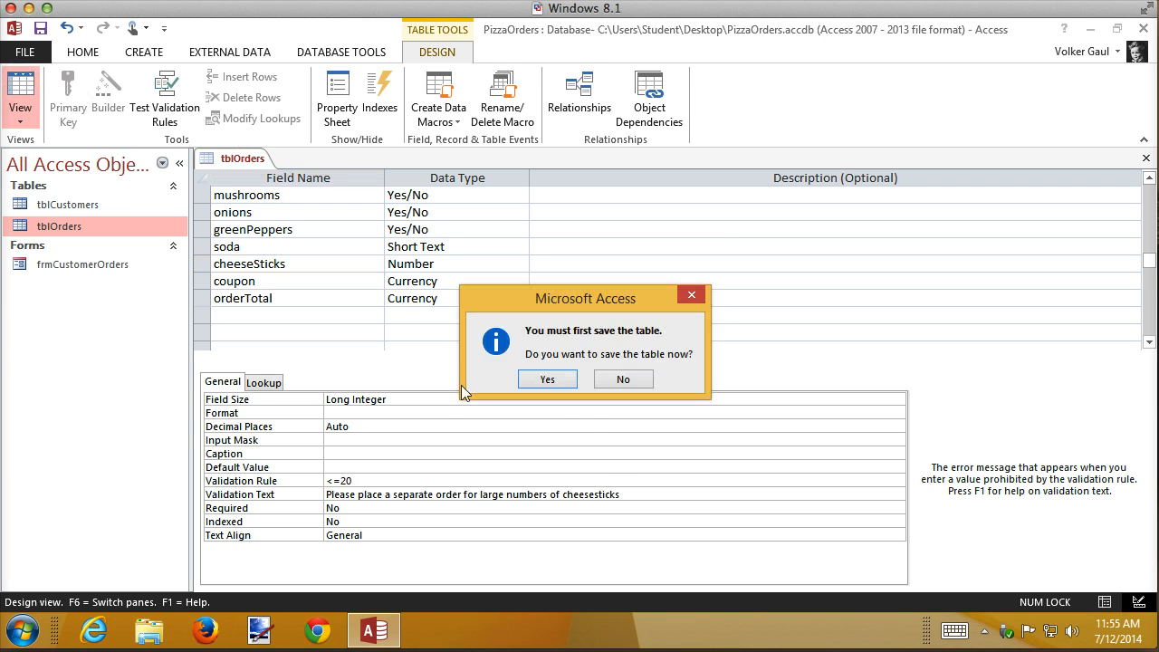
click(551, 379)
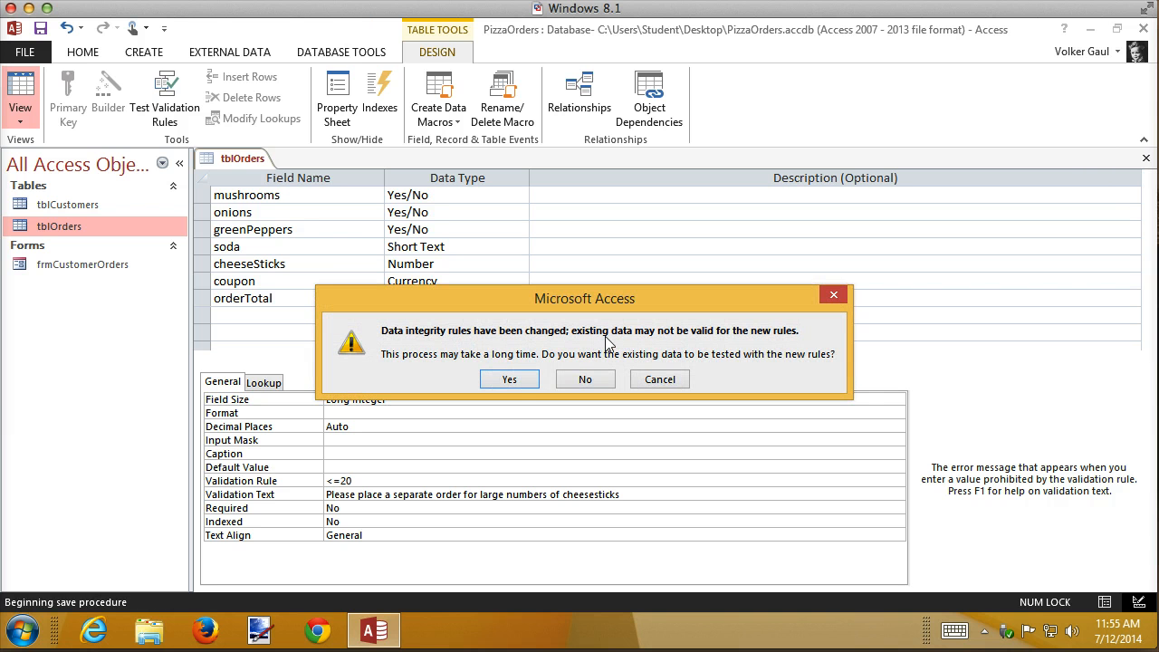
click(510, 378)
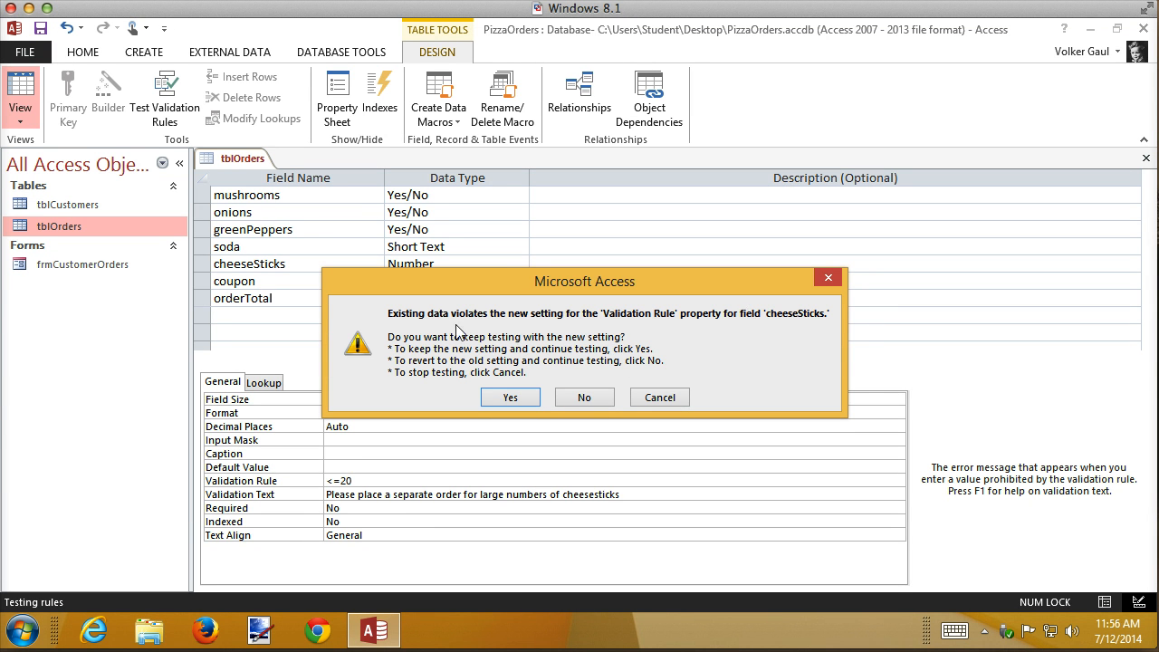
click(510, 398)
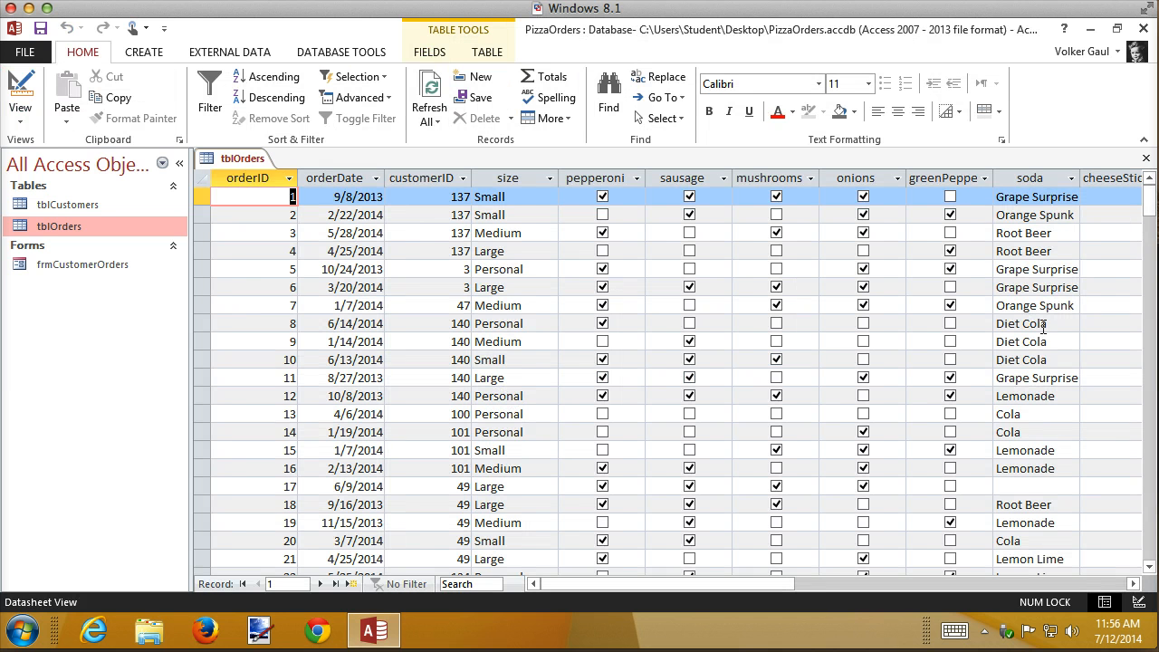
Check the distinct values in the cheeseSticks column's filter list and close it without filtering.
click(815, 587)
click(814, 586)
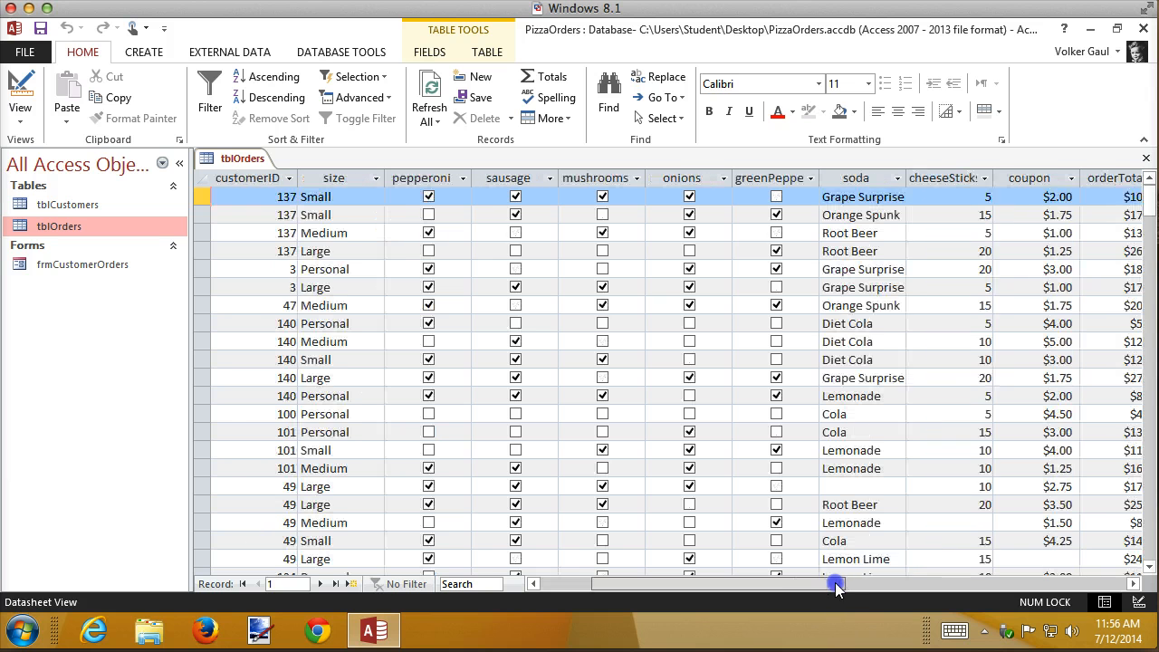
click(985, 180)
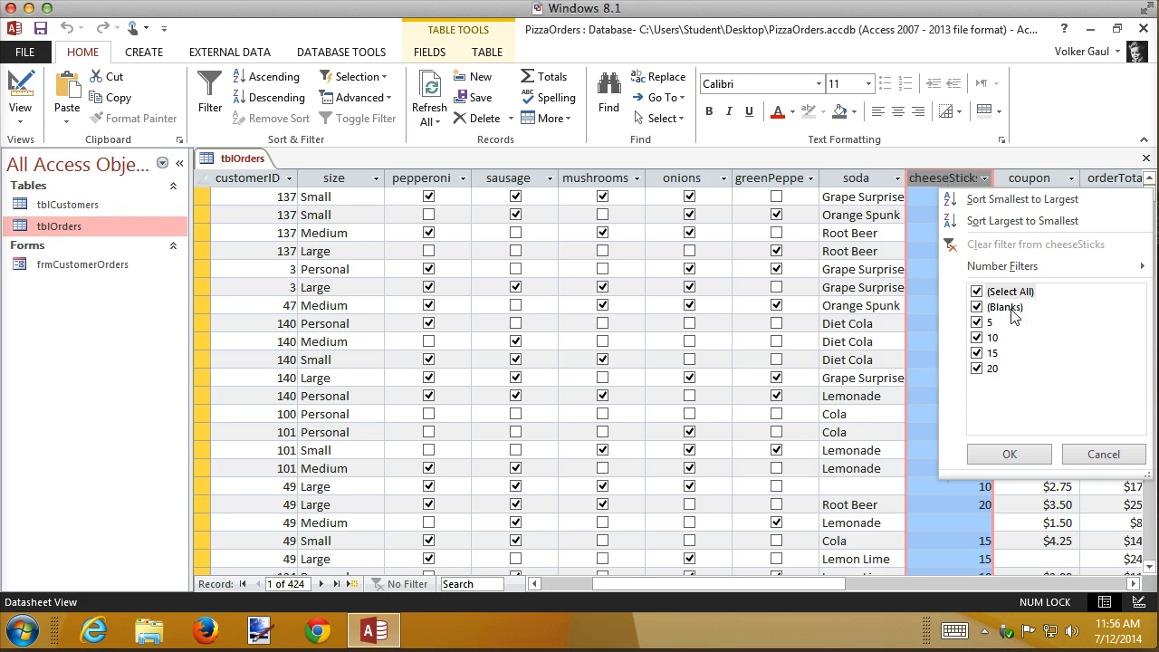
click(1116, 452)
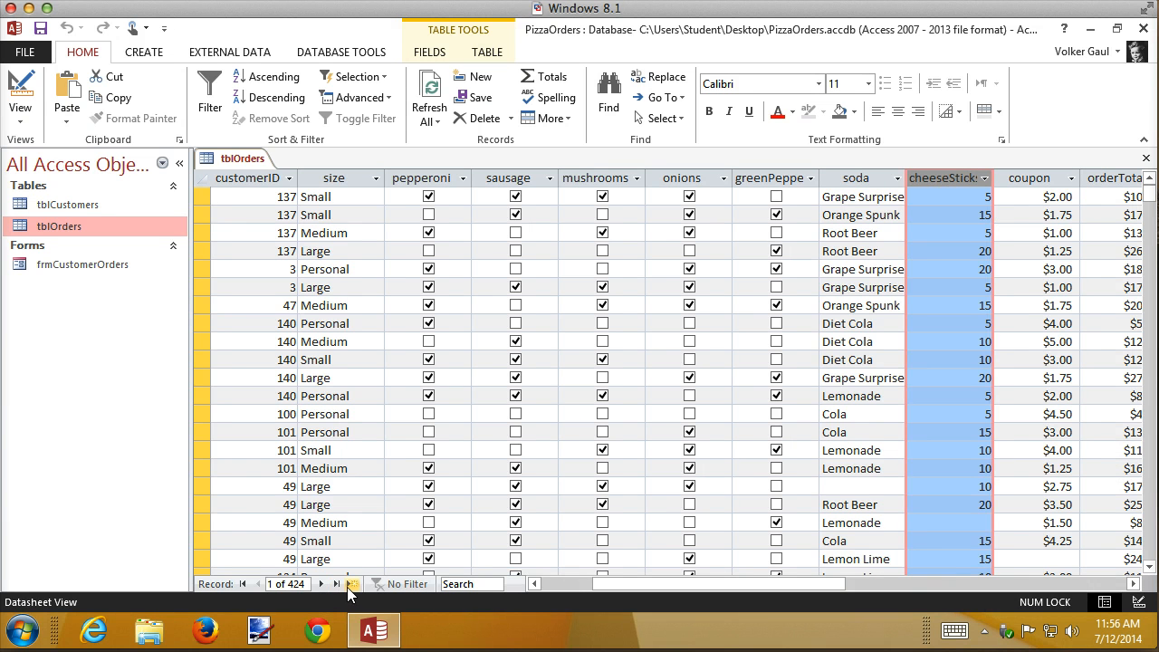
Test the cheeseSticks rule by entering 25 in a new order record, and dismiss the resulting dialog.
click(349, 584)
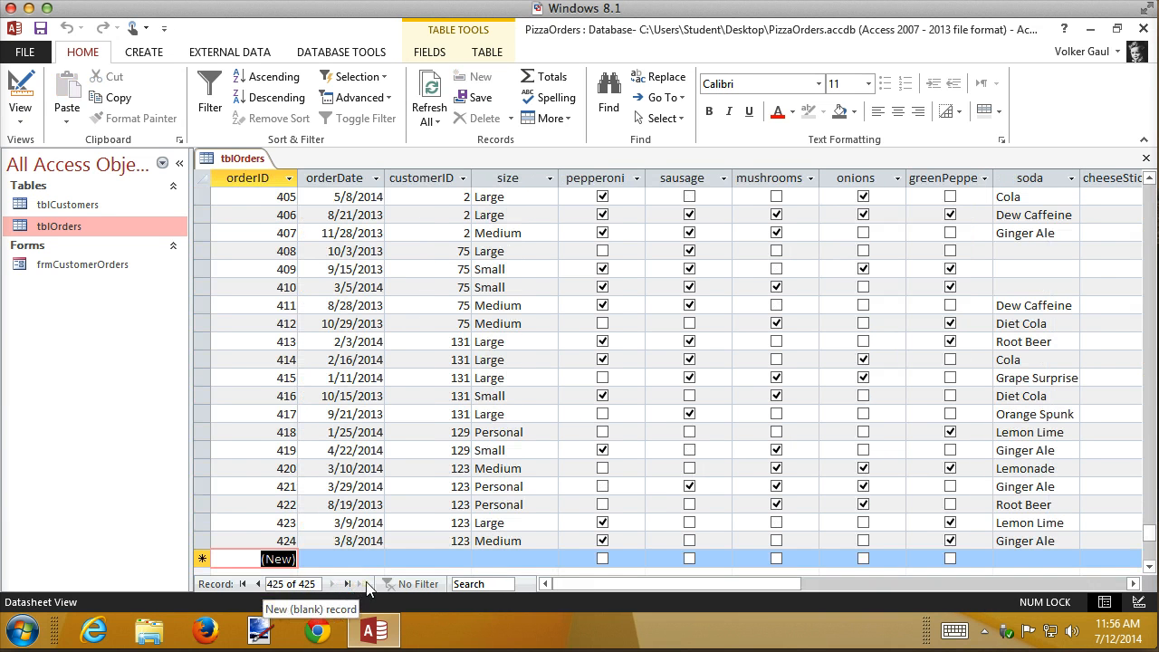
click(1133, 584)
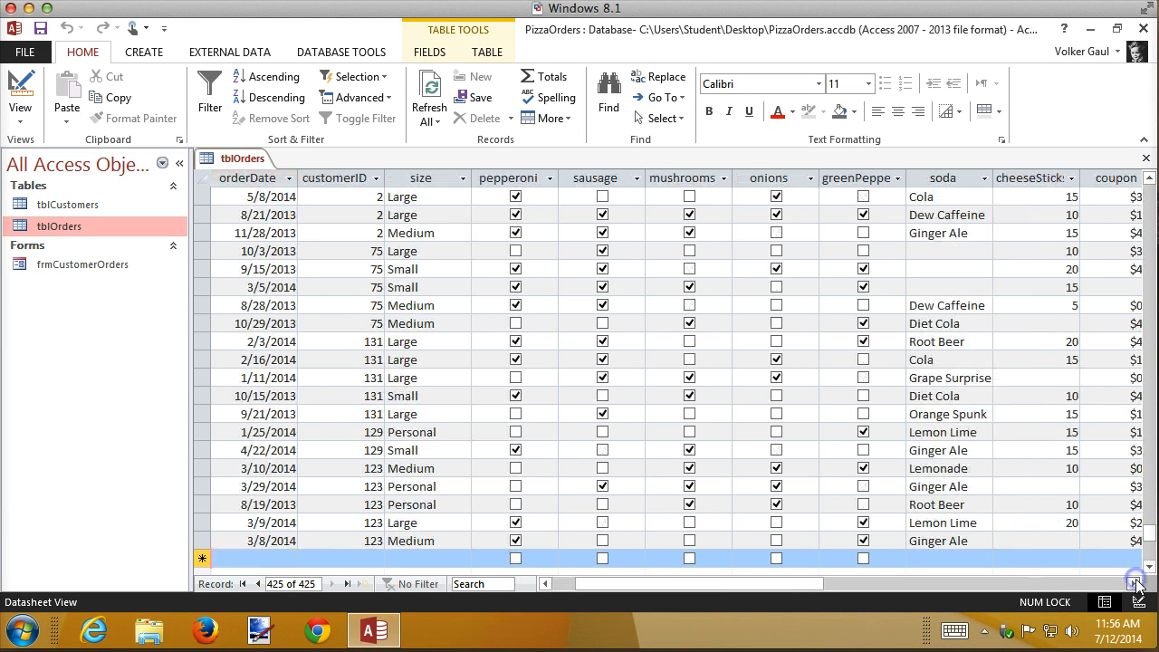
click(1069, 559)
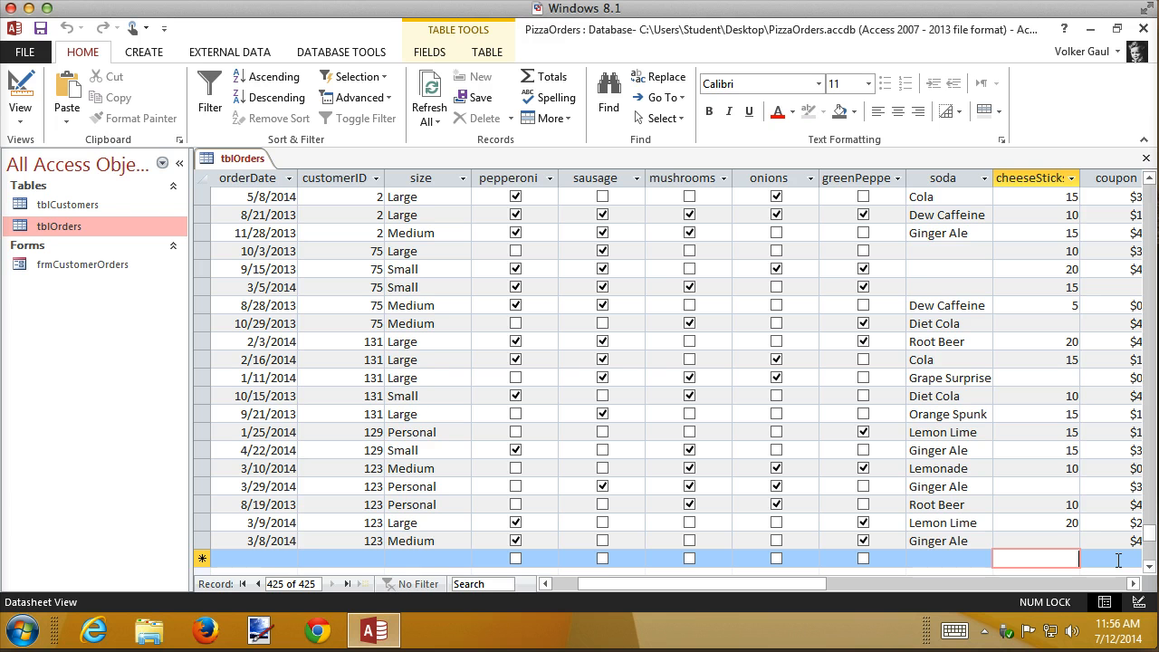
text(25)
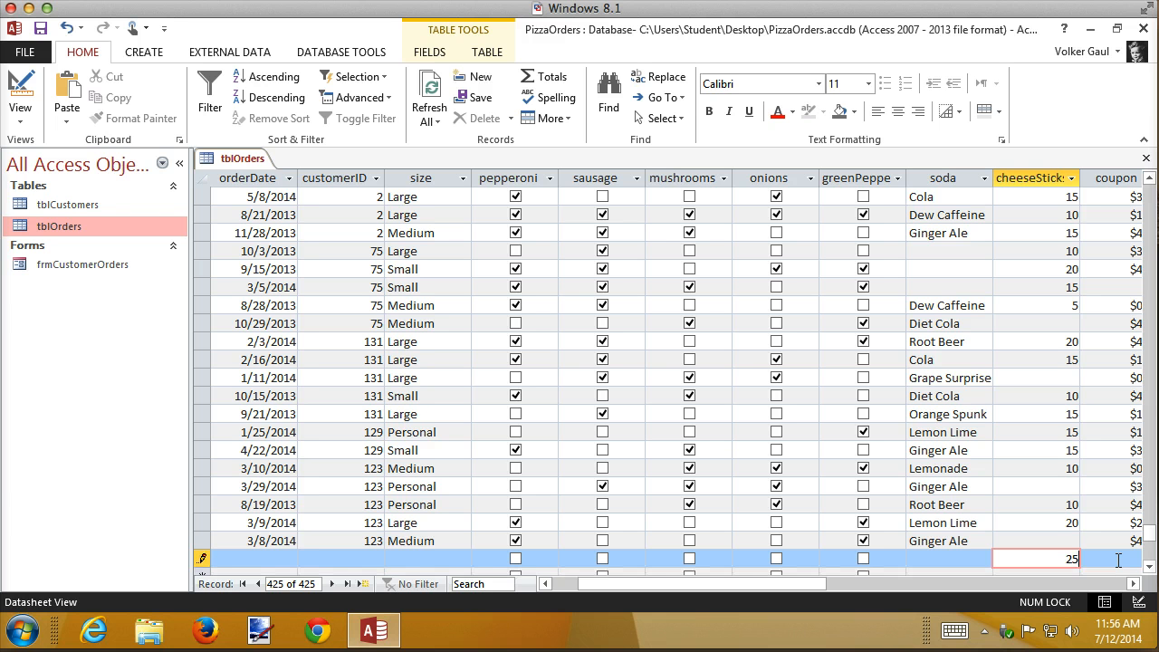
key(Tab)
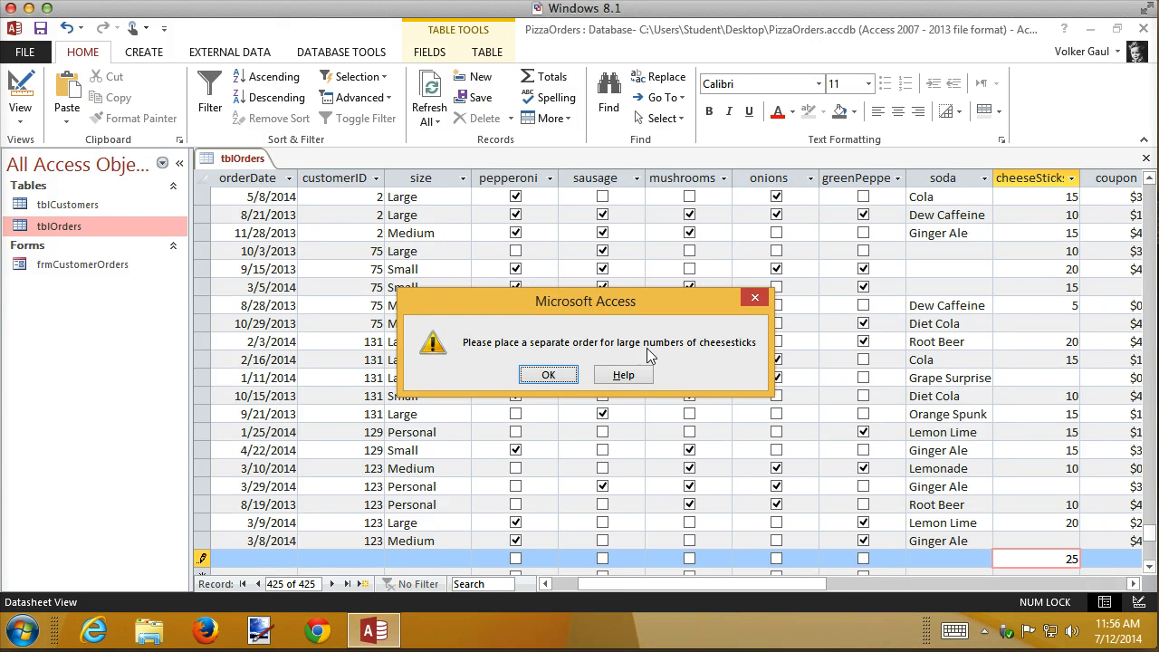
click(550, 375)
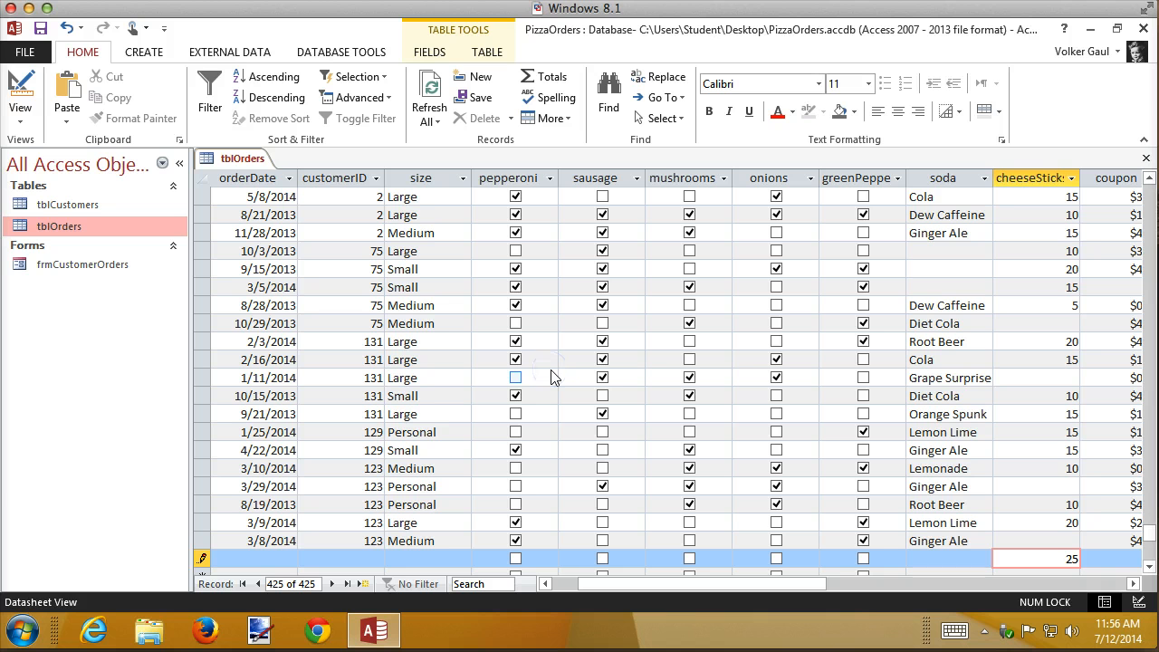
Change the new record's cheeseSticks value to 20 and move on to the coupon field.
key(BackSpace)
text(20)
key(BackSpace)
key(BackSpace)
text(20)
key(Tab)
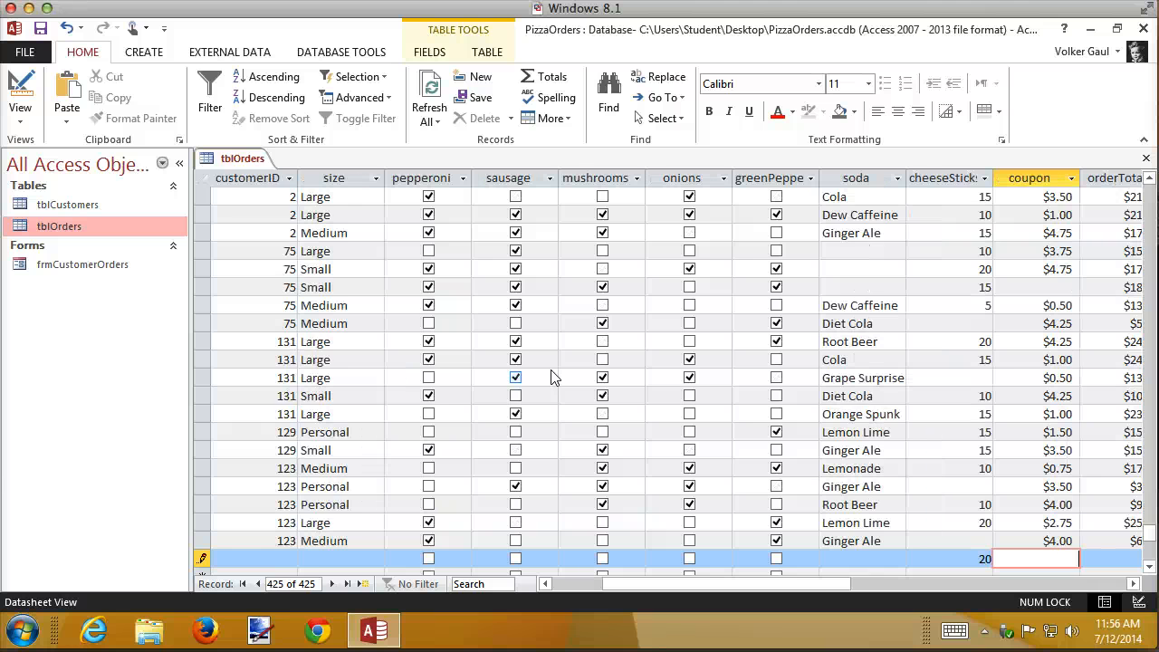
Test 7/12/2014 as the new record's orderDate, and discard the record.
click(564, 581)
click(357, 559)
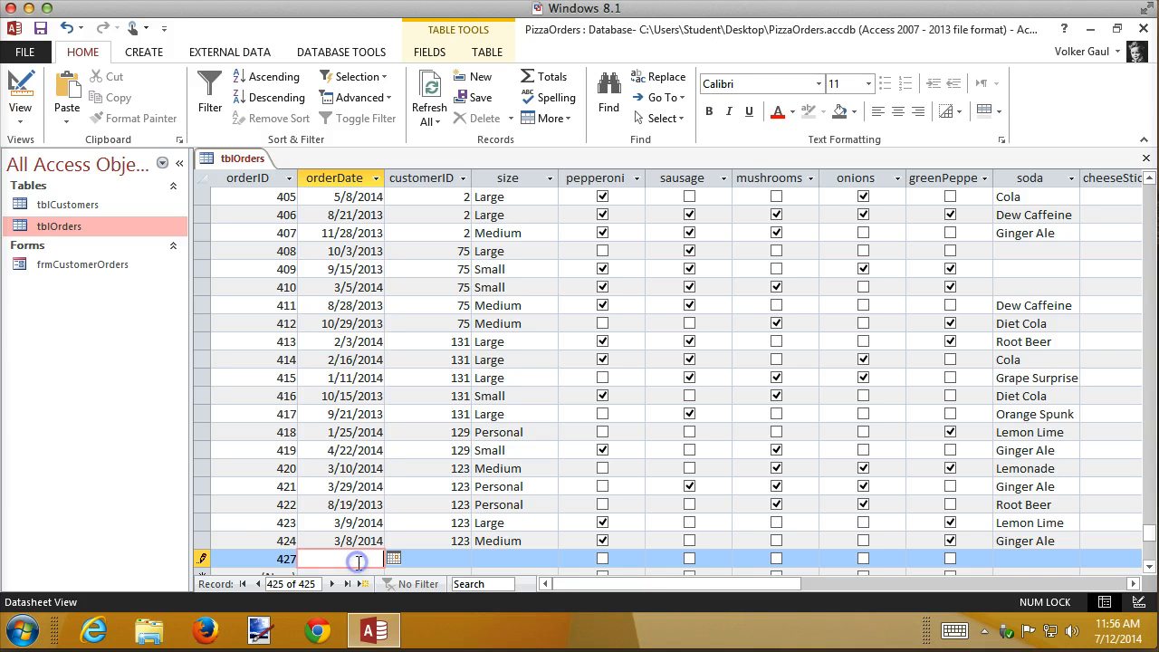
text(7/12/2014)
key(Tab)
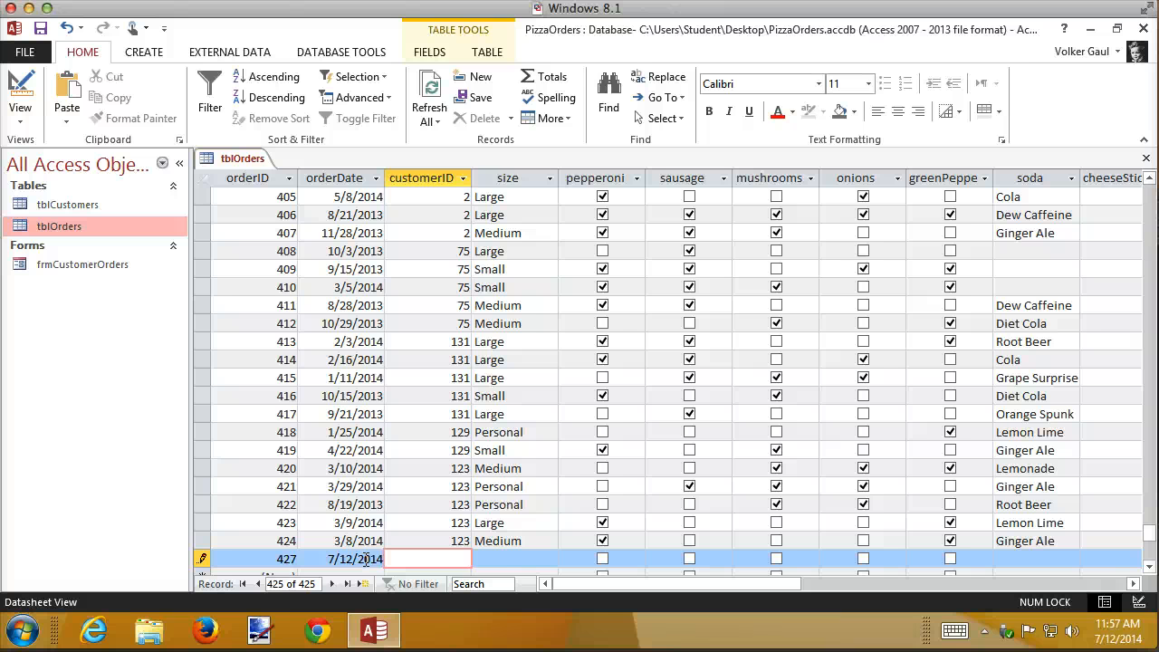
key(Escape)
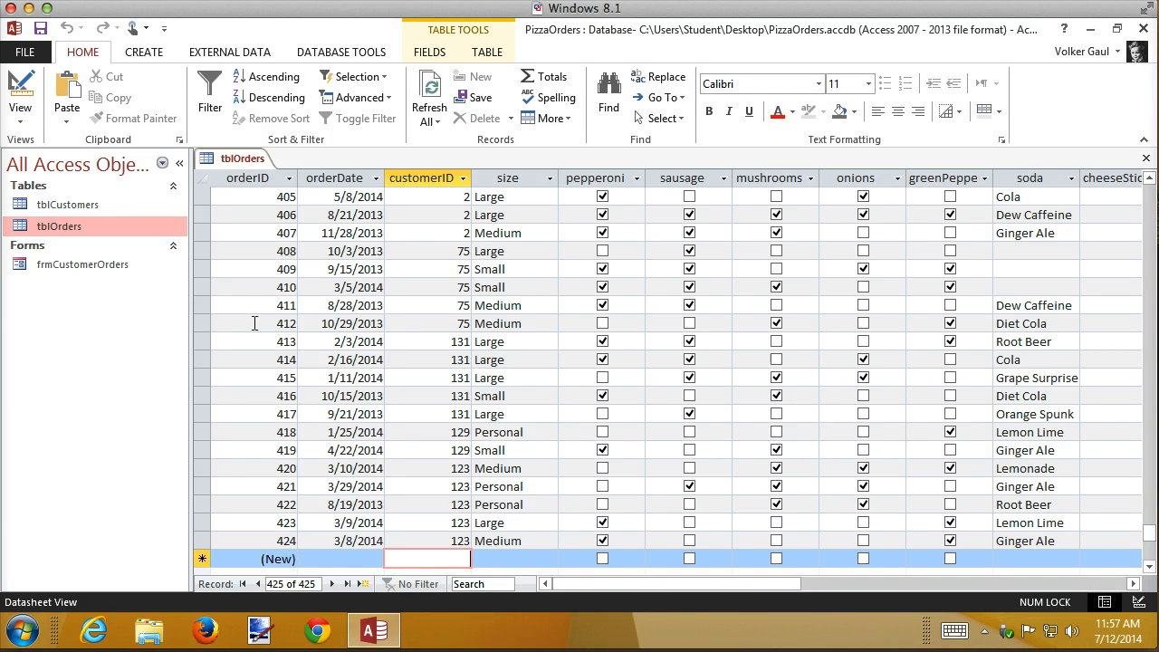
In the tblOrders design, give the coupon field a validation rule of Between .5 and 5.
click(20, 83)
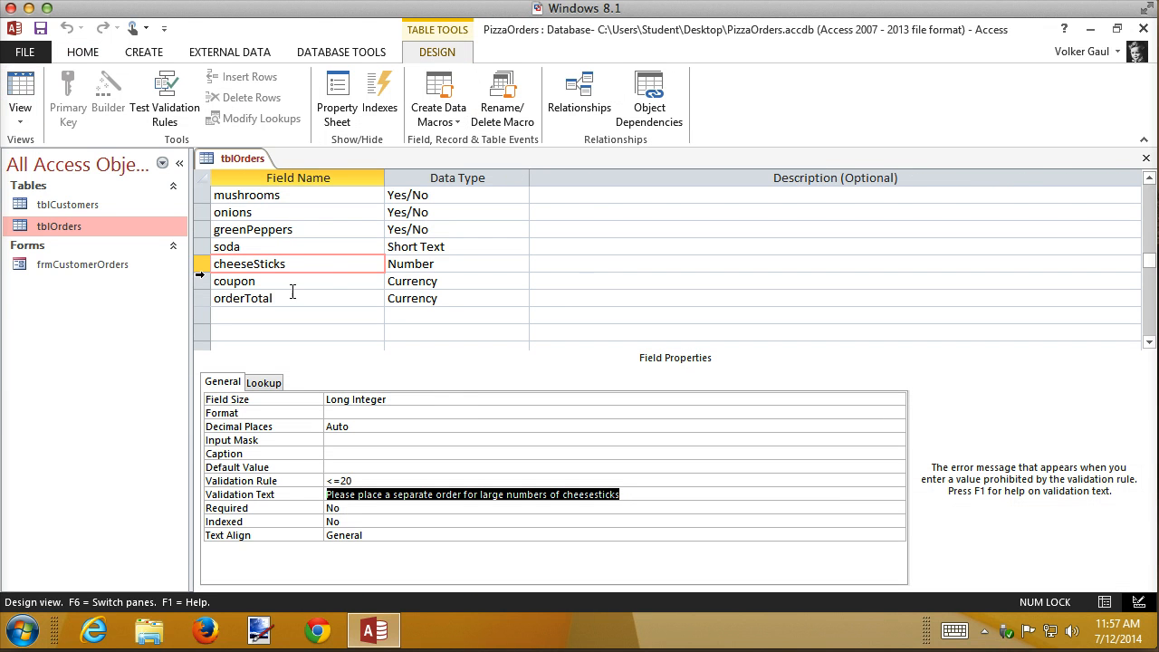
click(257, 281)
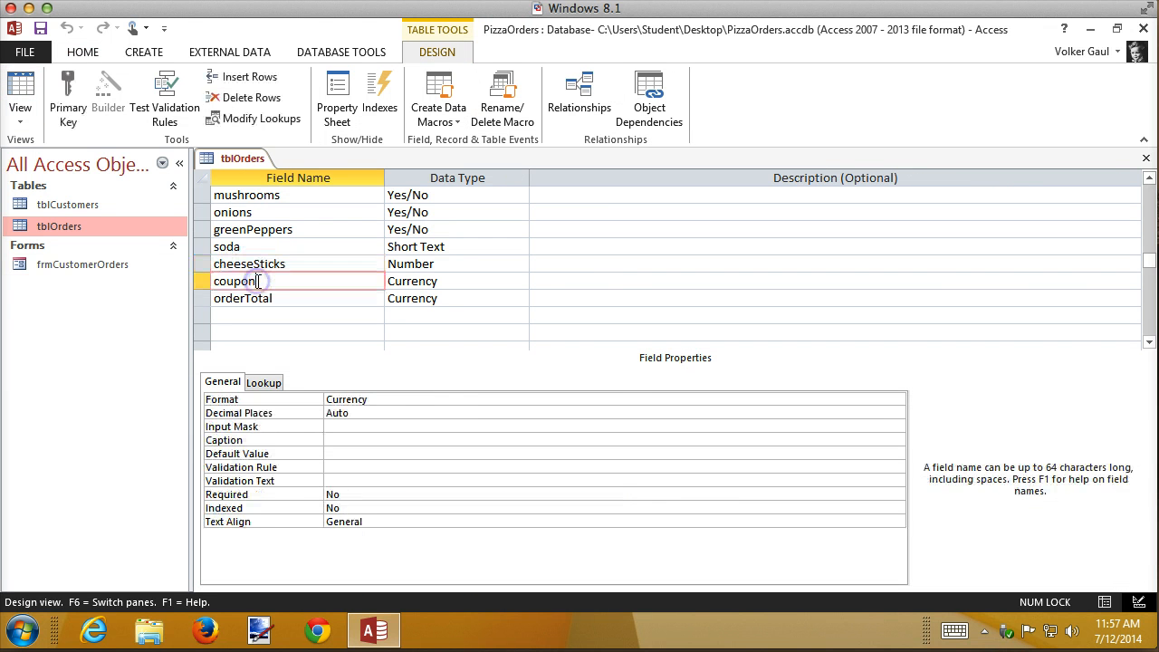
click(336, 466)
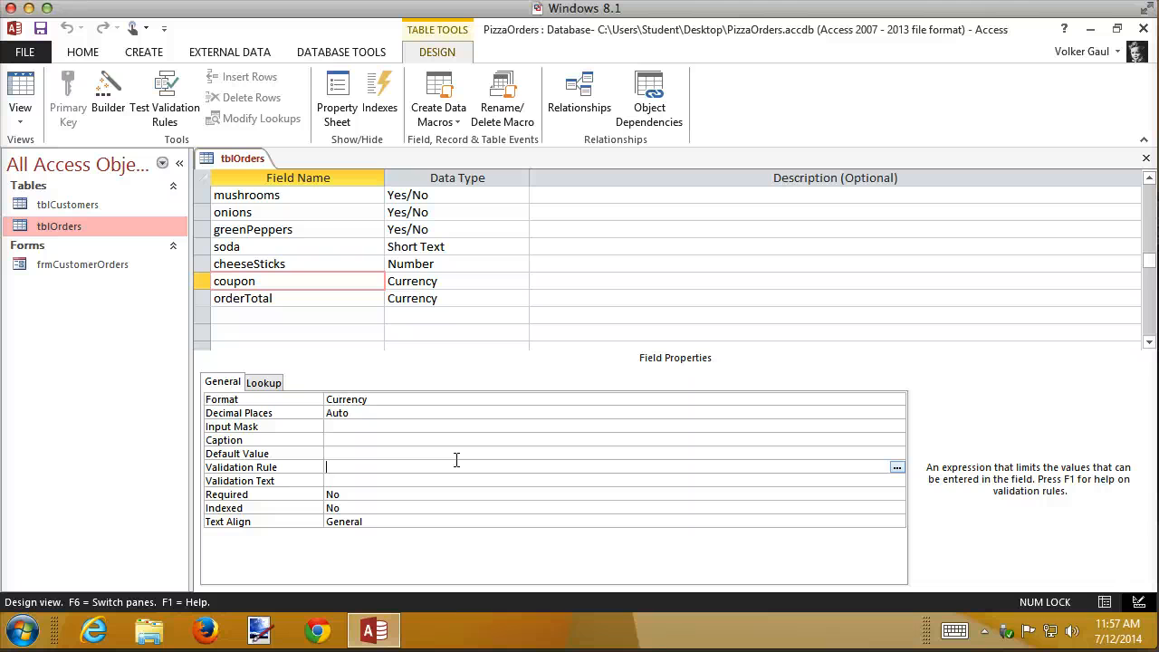
text(between)
text( .5 adn)
key(BackSpace)
key(BackSpace)
key(BackSpace)
text(nd 5)
Set the coupon field's validation text to "Coupon value must be between 50 cents and $5.00".
click(395, 477)
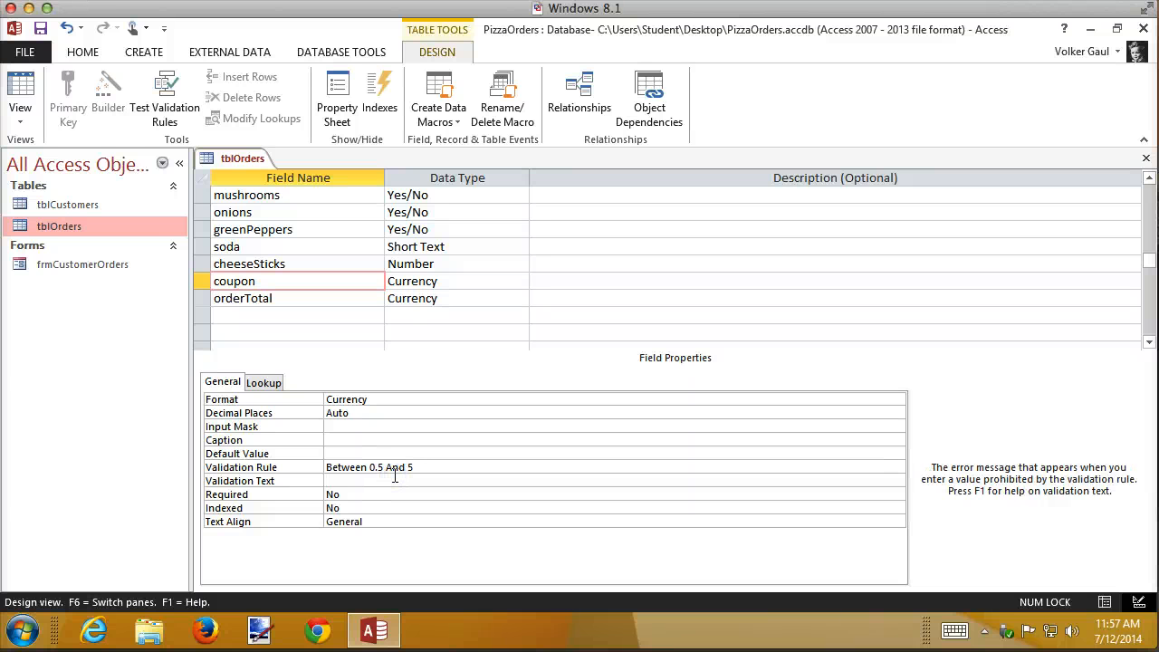
text(Coupon value must be between )
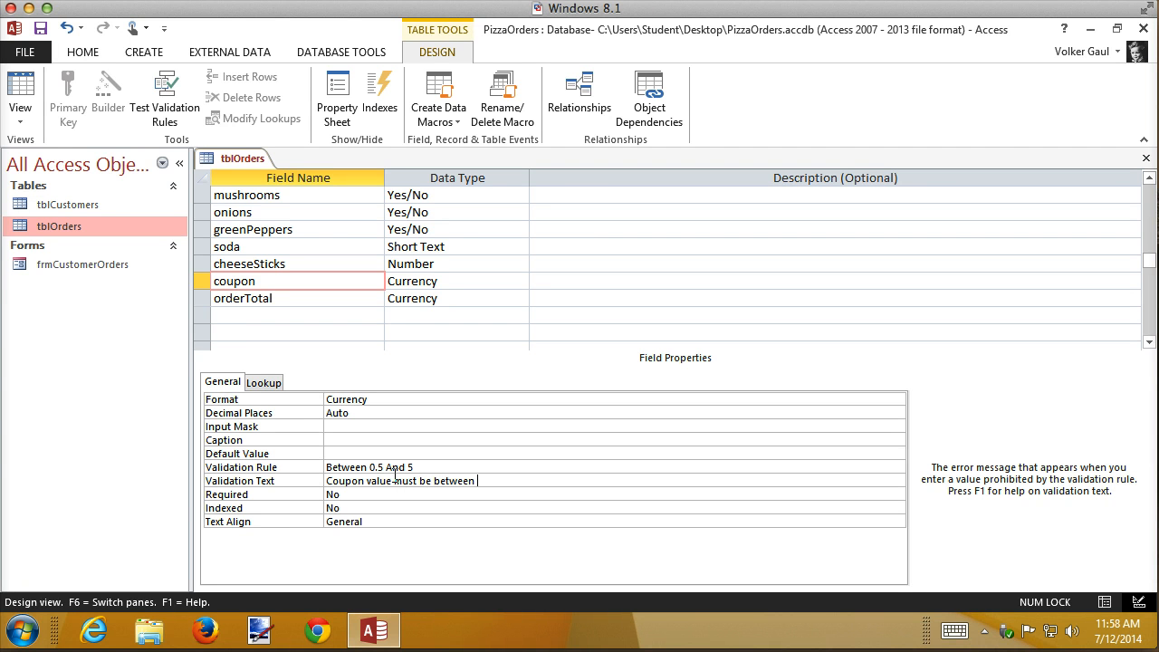
text(50 cents and $5.00)
Save tblOrders and switch to the datasheet, testing the existing data and keeping the new coupon rule.
click(20, 91)
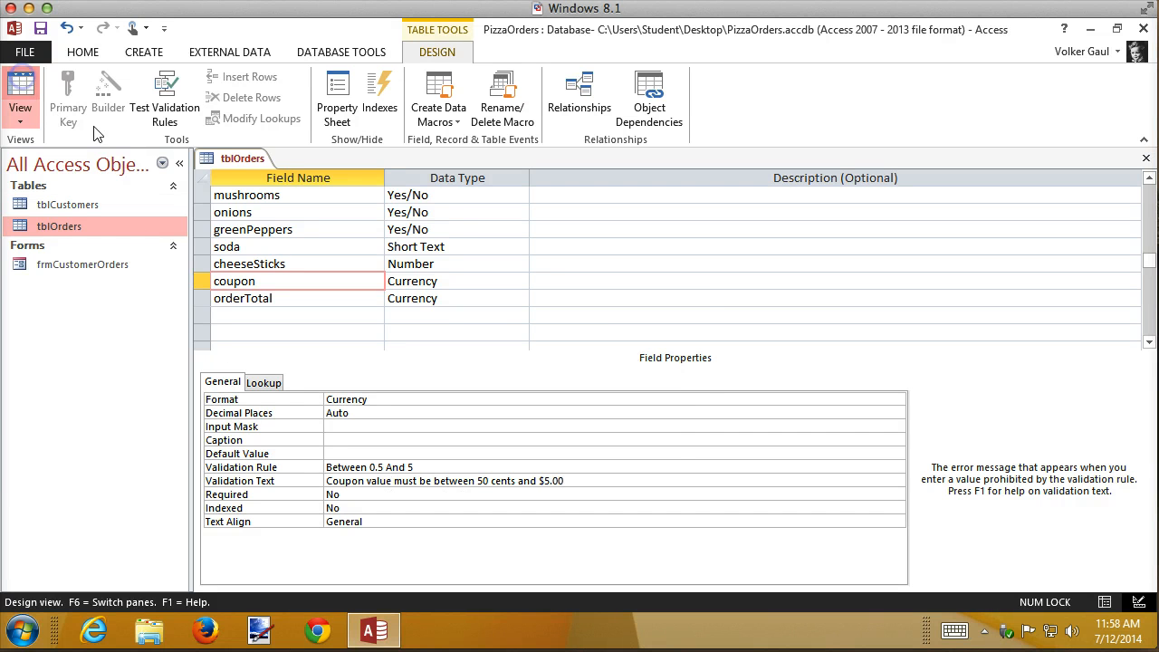
click(548, 380)
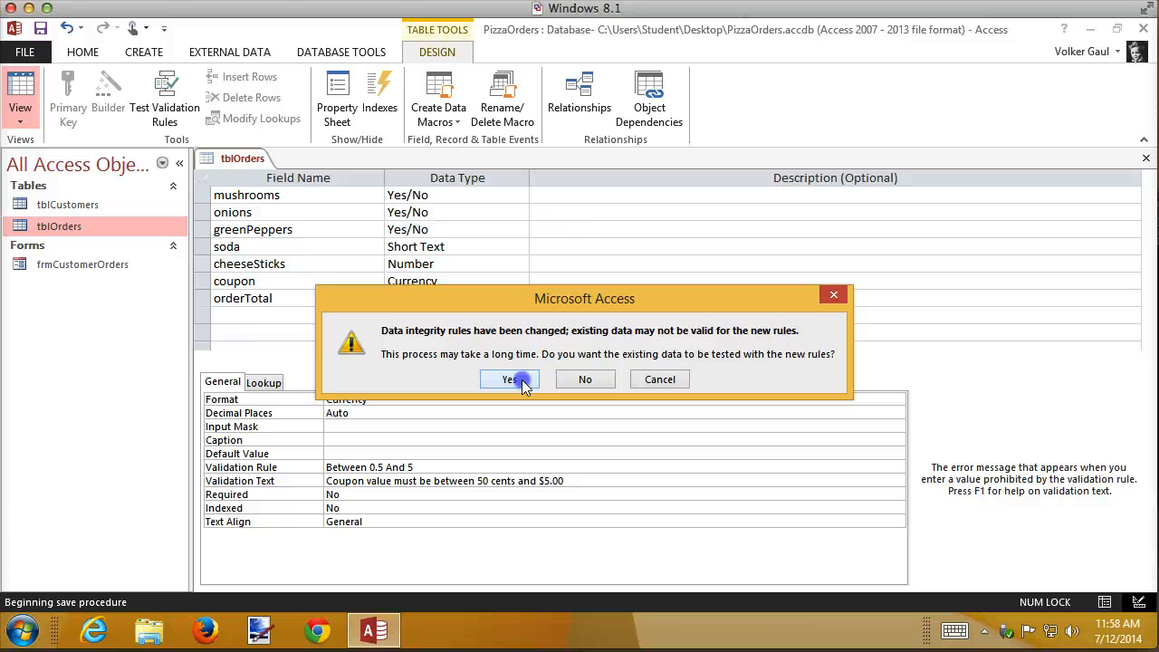
click(510, 379)
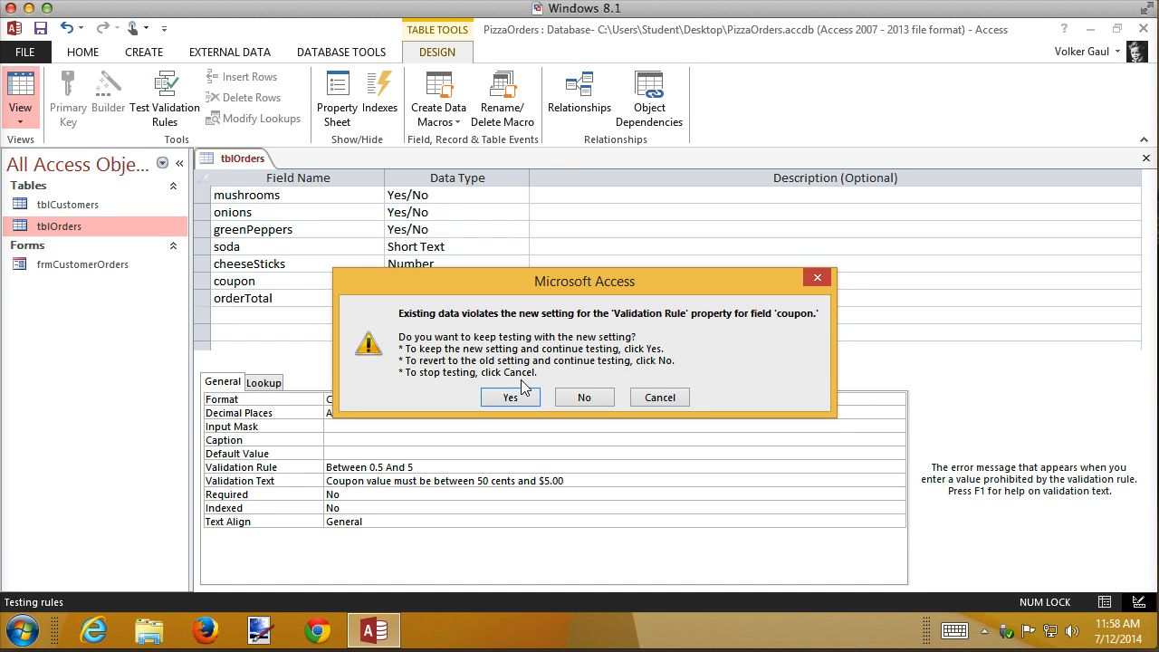
click(511, 397)
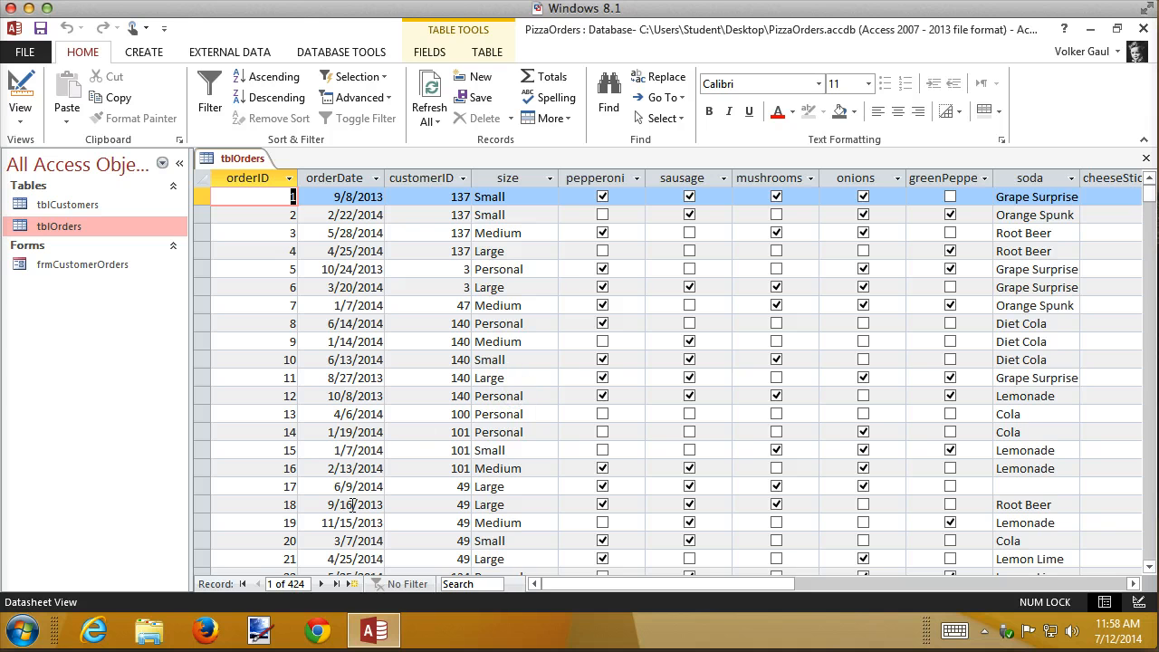
Test the coupon rule by entering .49 in a new order record, and dismiss the resulting dialog.
click(353, 583)
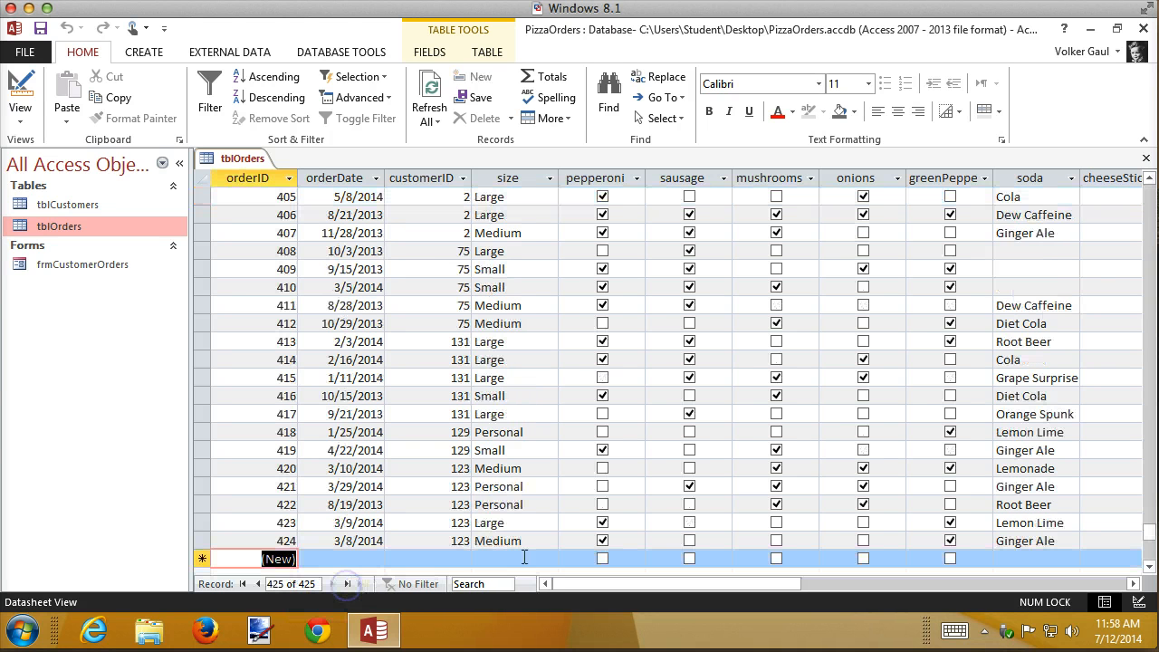
click(1112, 582)
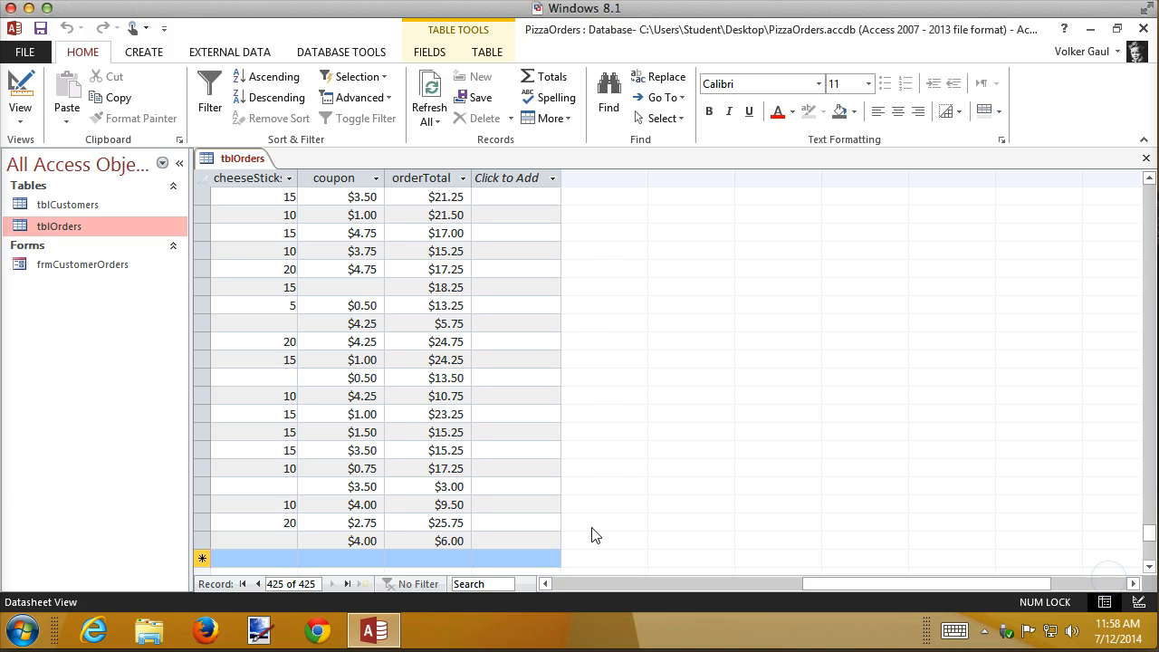
click(357, 556)
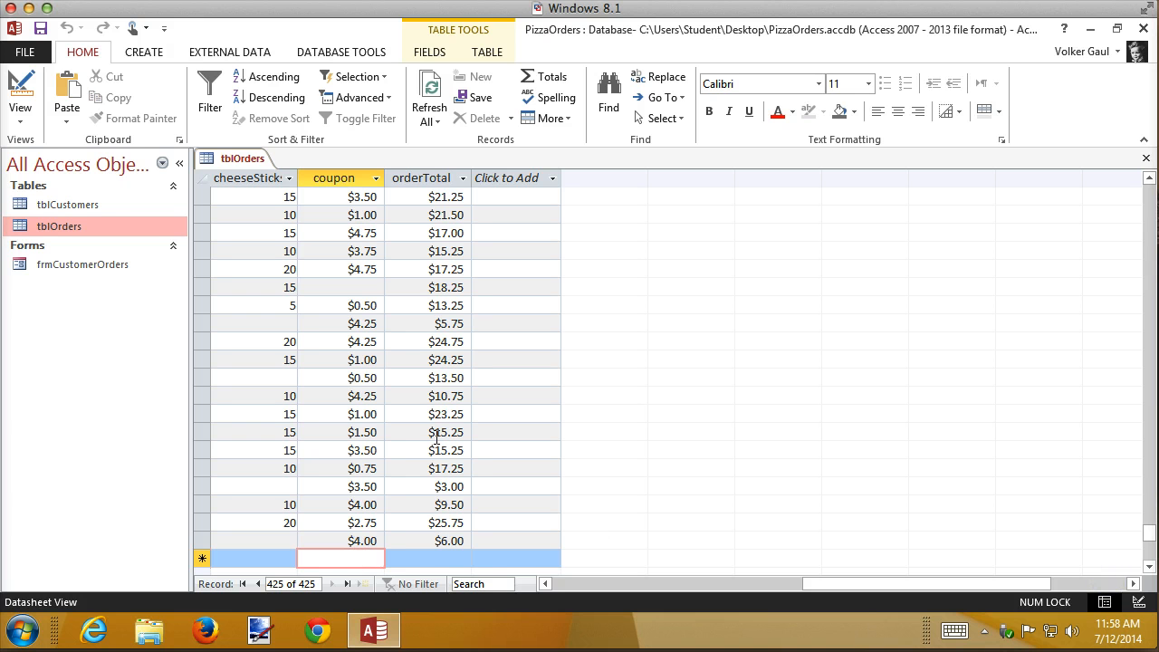
text(.49)
key(Return)
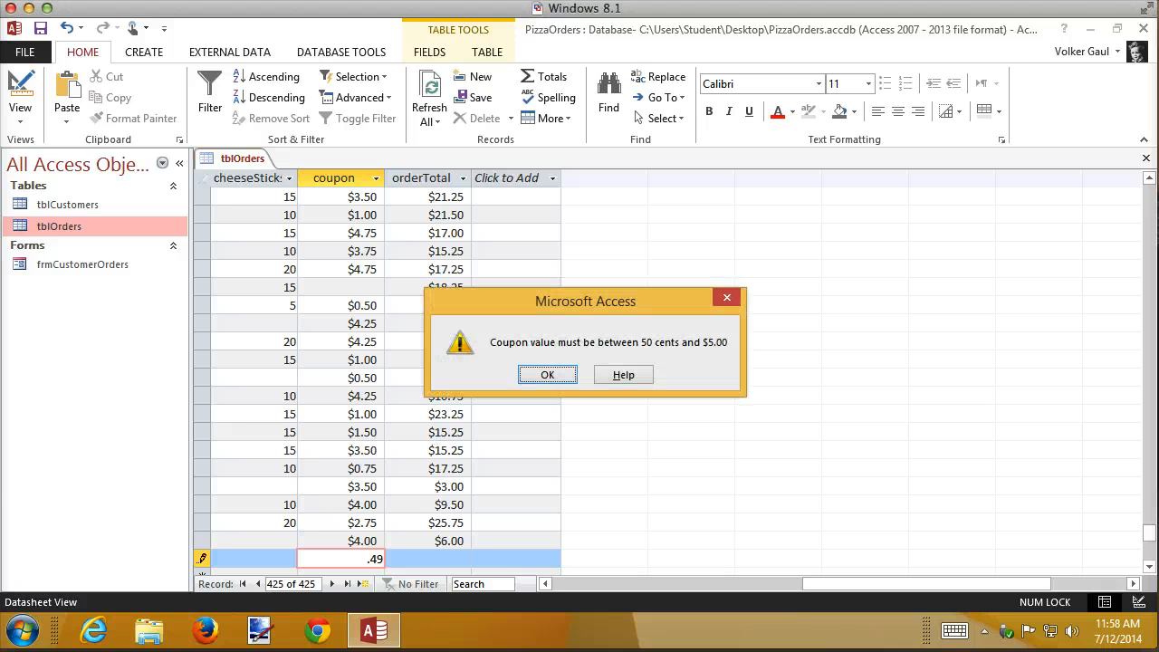
key(Return)
Test the allowed limits of the coupon rule by entering .50 and then 5 in the new record.
key(BackSpace)
key(BackSpace)
key(BackSpace)
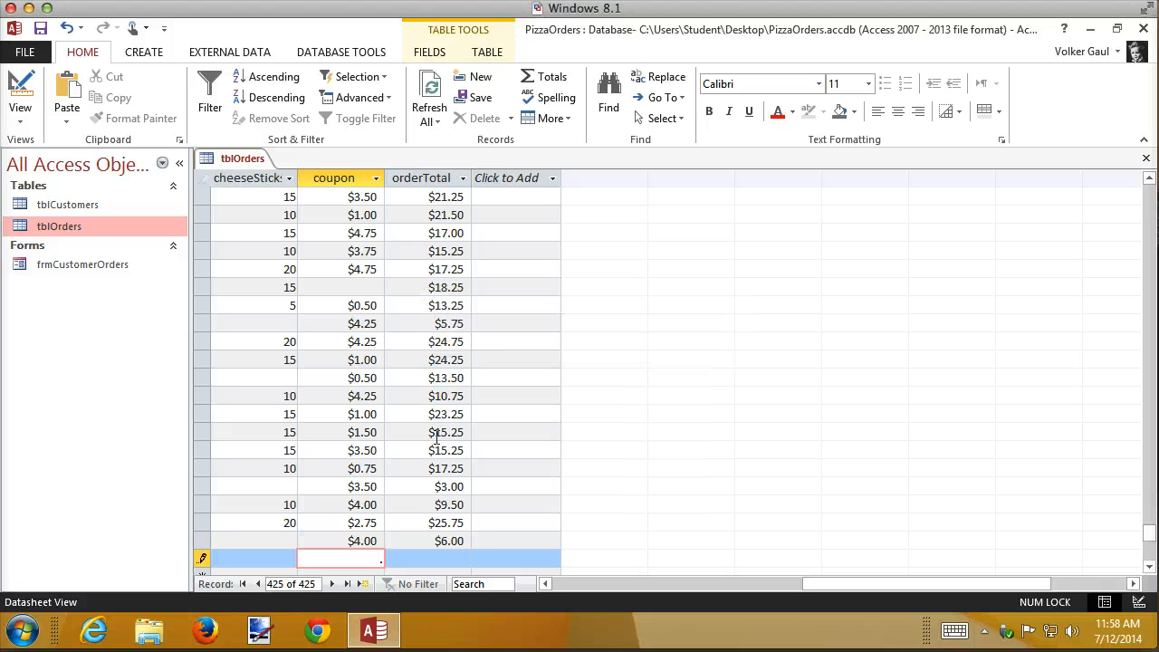
text(.50)
key(Return)
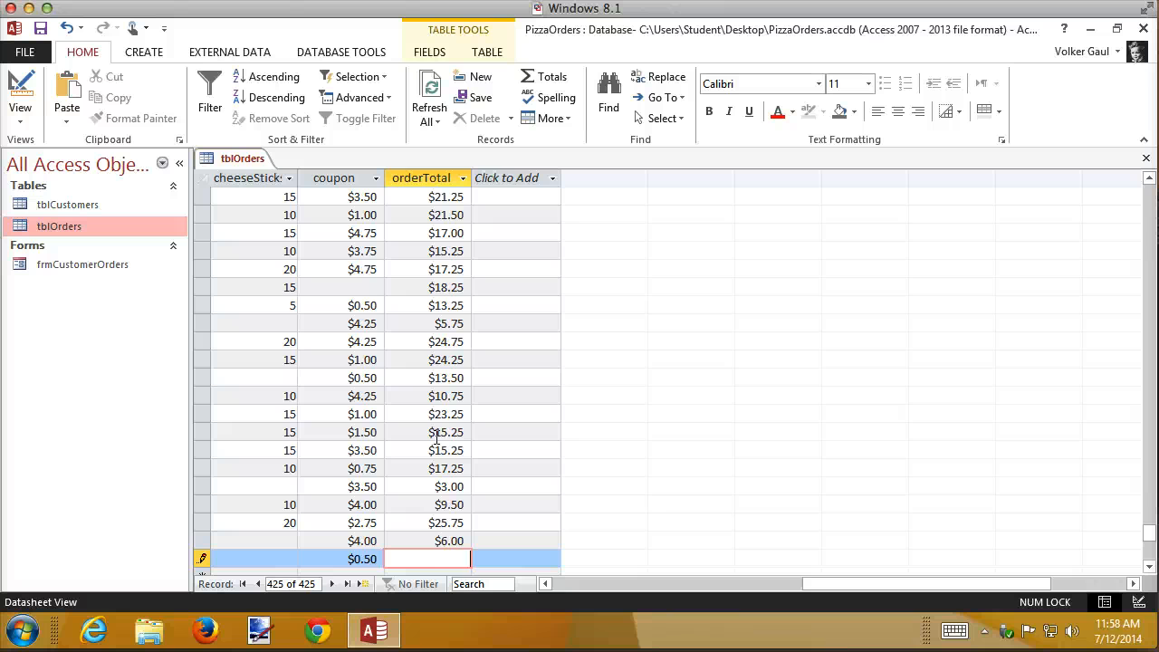
key(shift+Tab)
text(5)
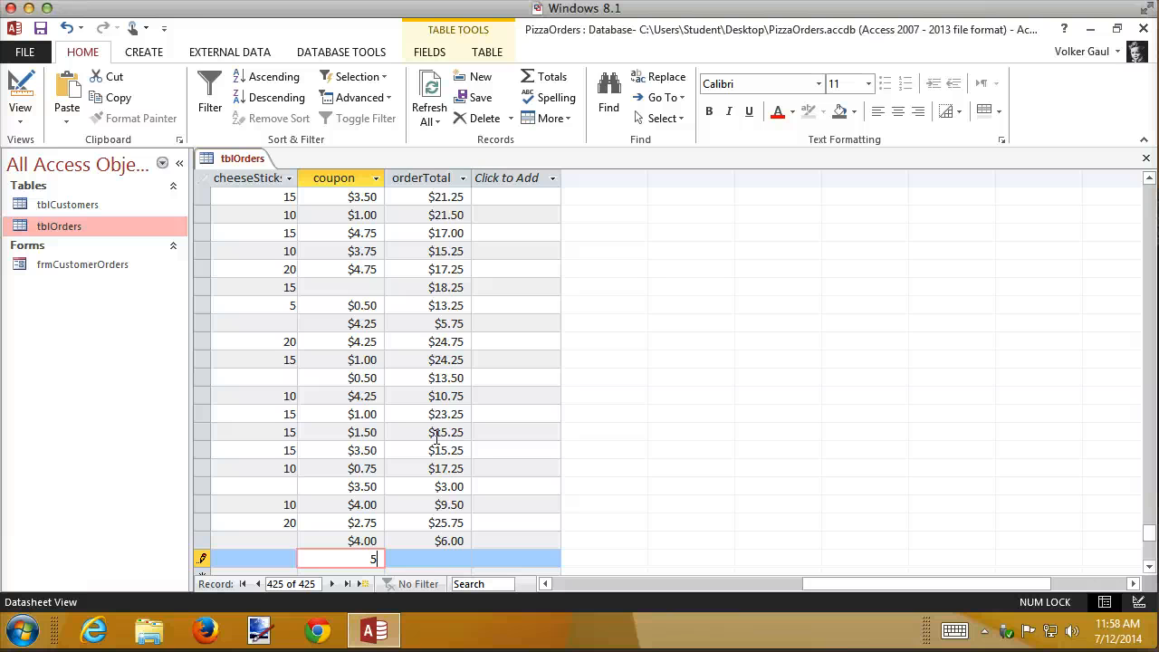
key(Return)
Test 5.01 as the new record's coupon value, dismiss the dialog, and discard the record.
key(shift+Tab)
text(5.01)
key(Return)
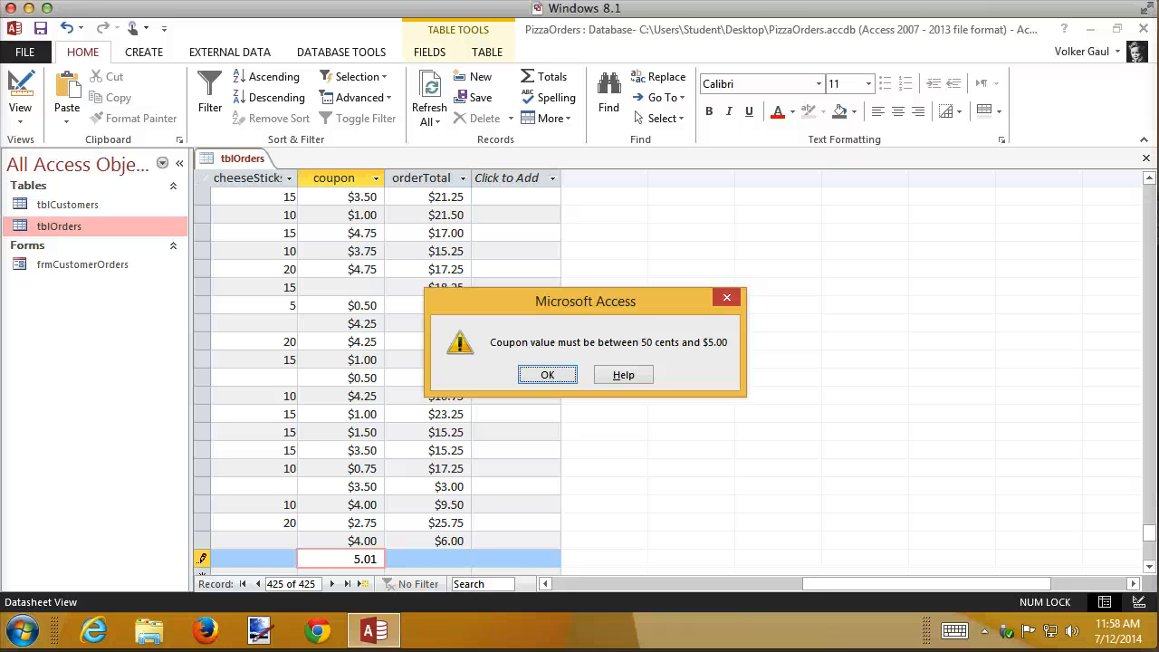
key(Return)
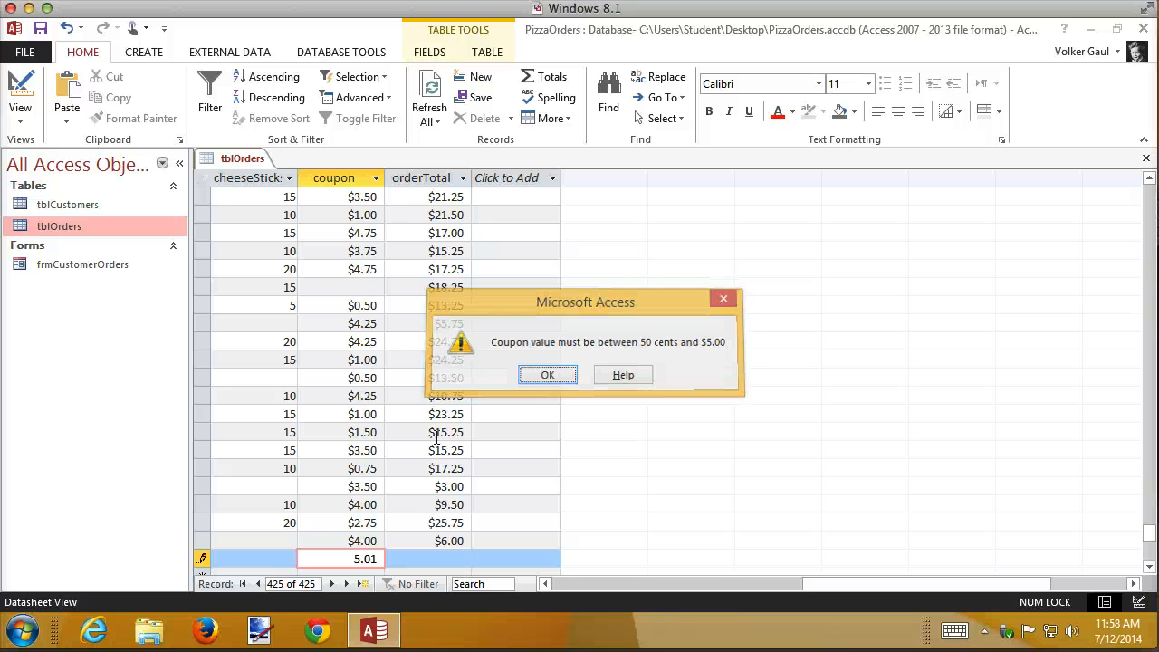
key(Escape)
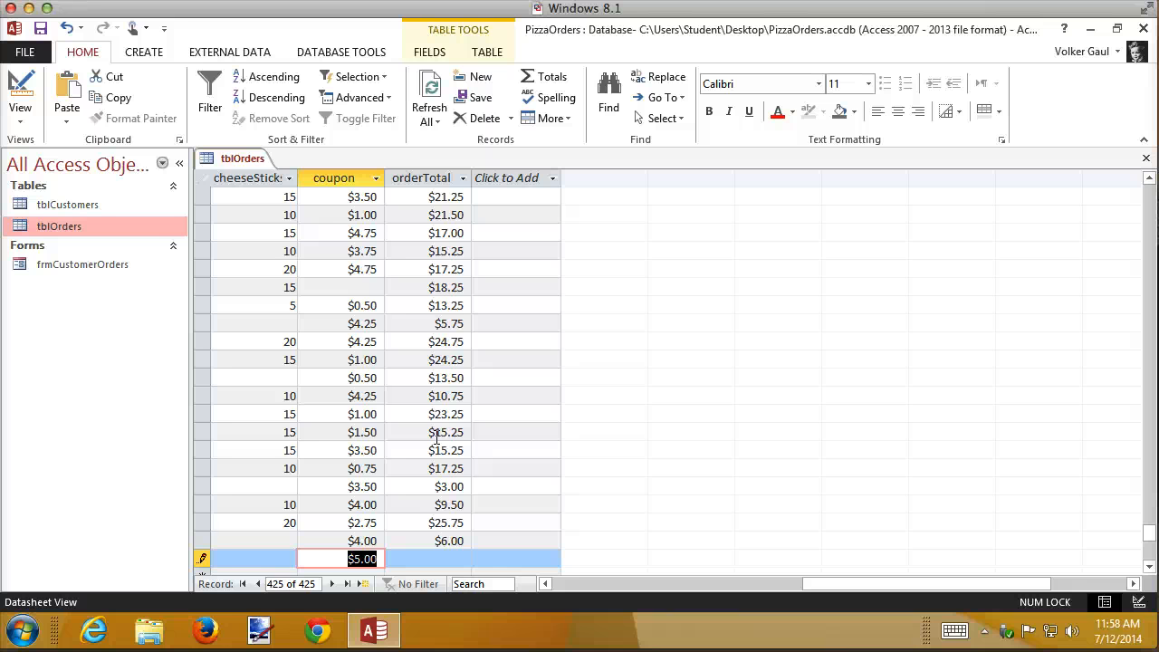
key(Escape)
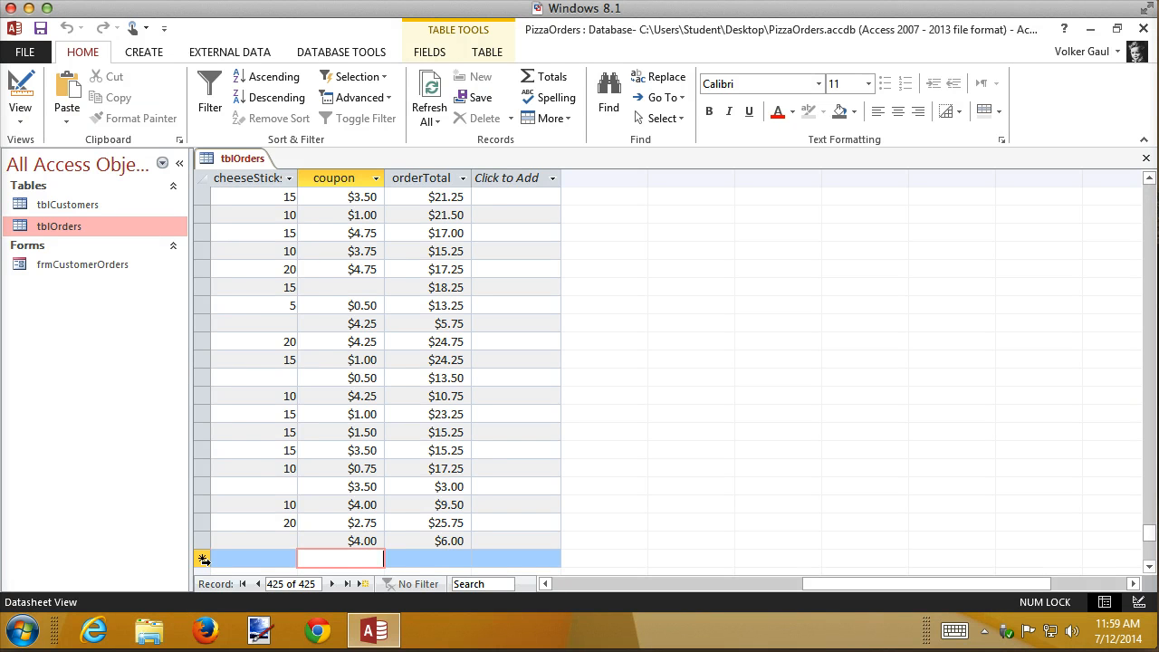
In the tblOrders design, give the size field the validation rule In ("Large","Medium","Small","Personal").
click(20, 86)
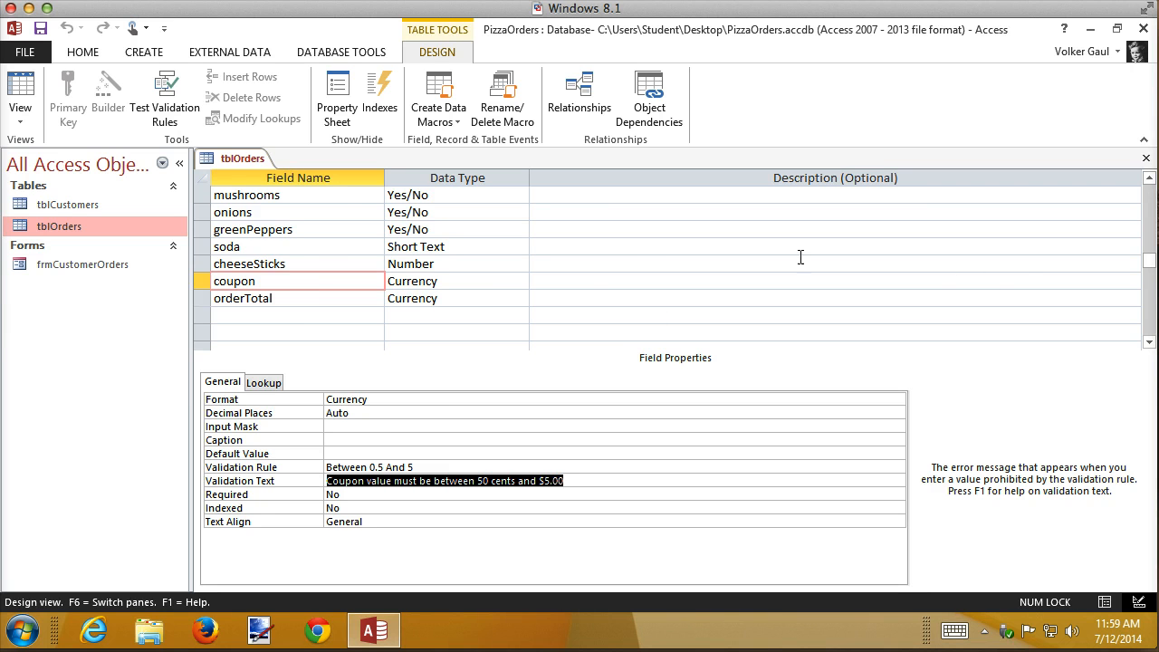
click(592, 269)
scroll(595, 272, up, 1)
scroll(595, 273, up, 1)
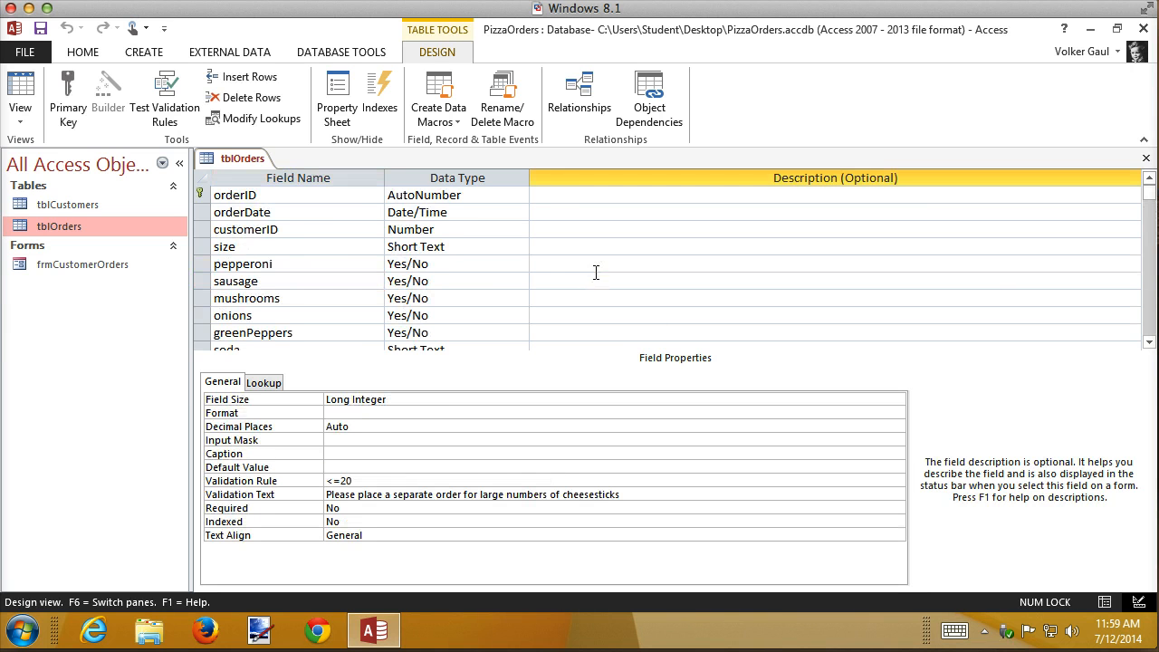
click(453, 247)
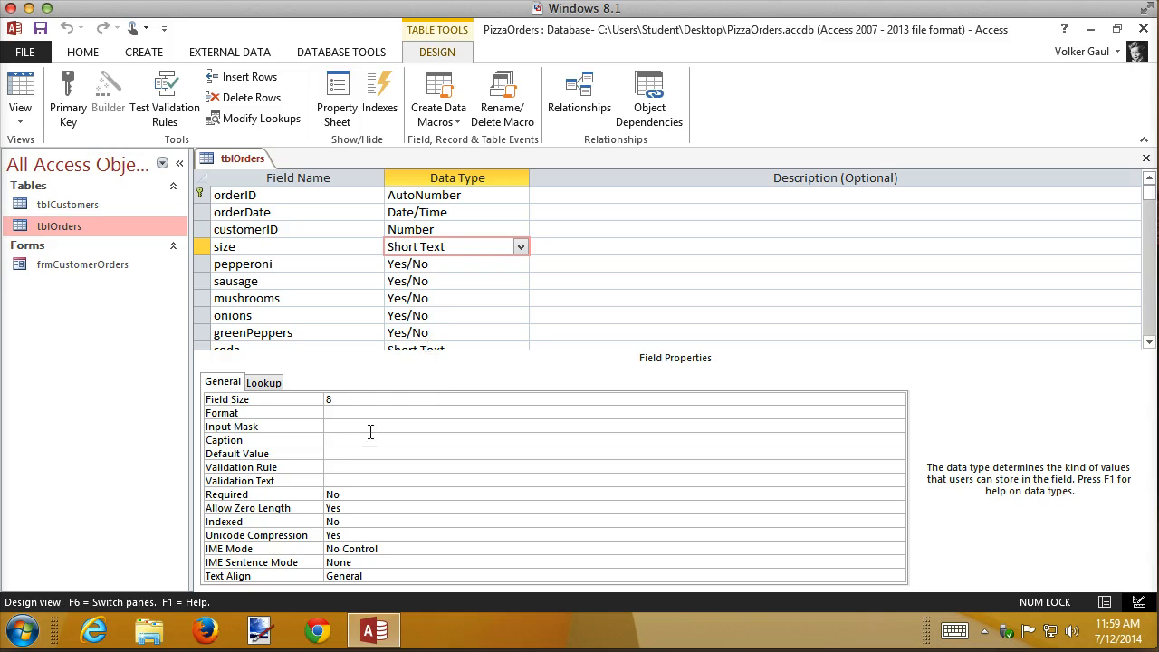
click(335, 466)
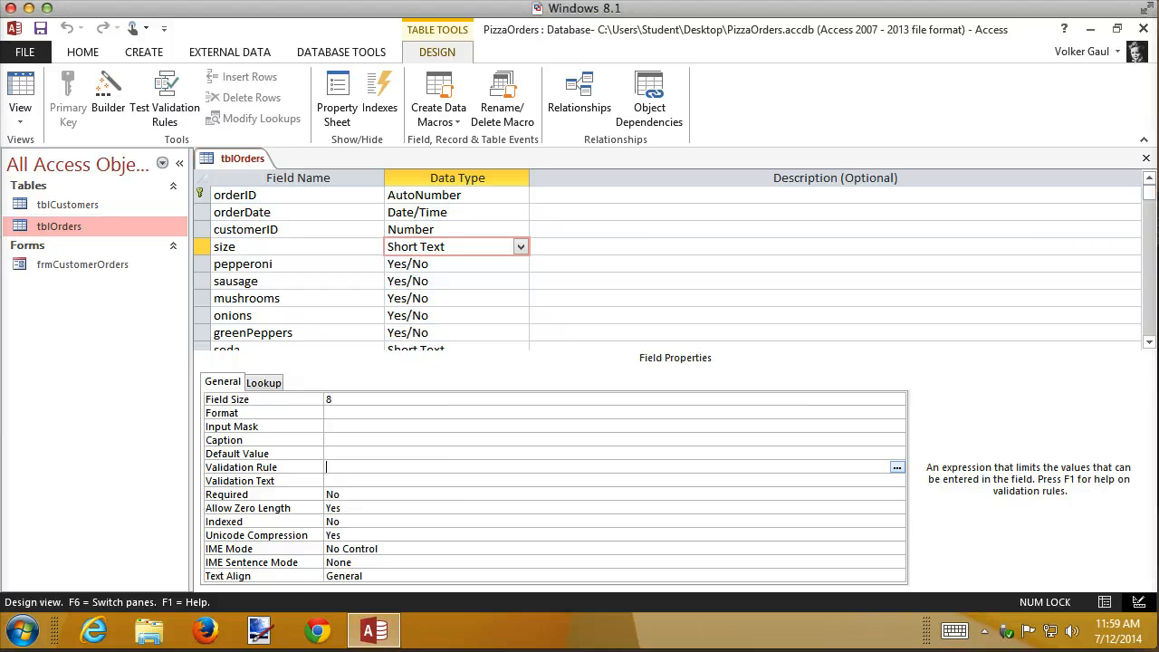
text(in)
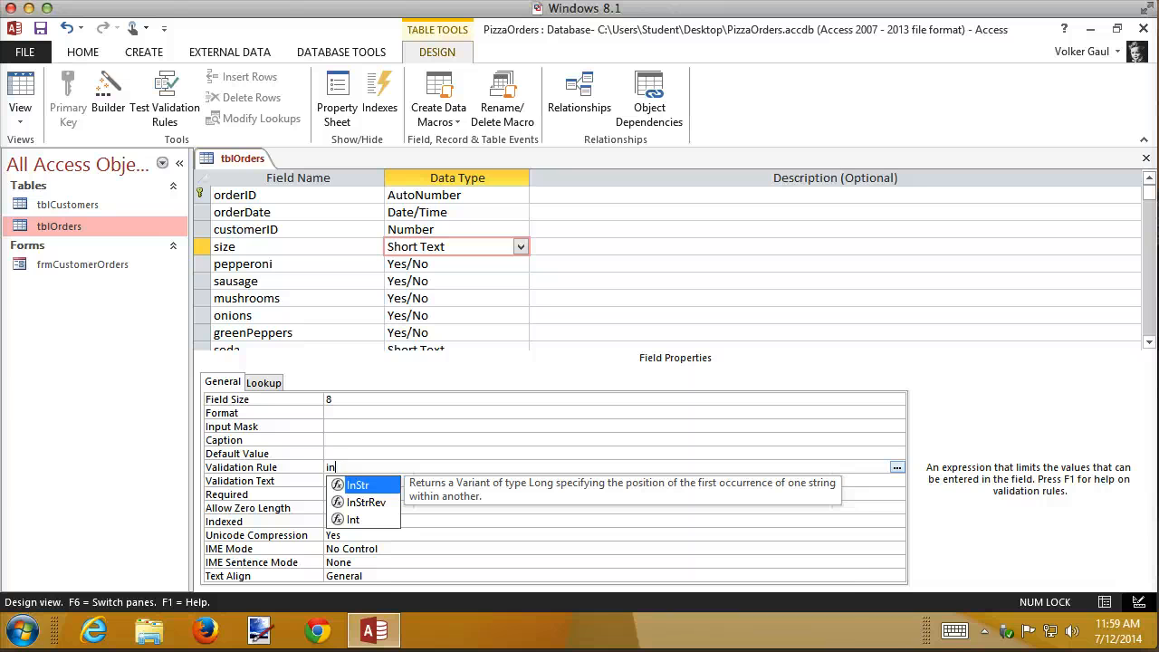
text(()
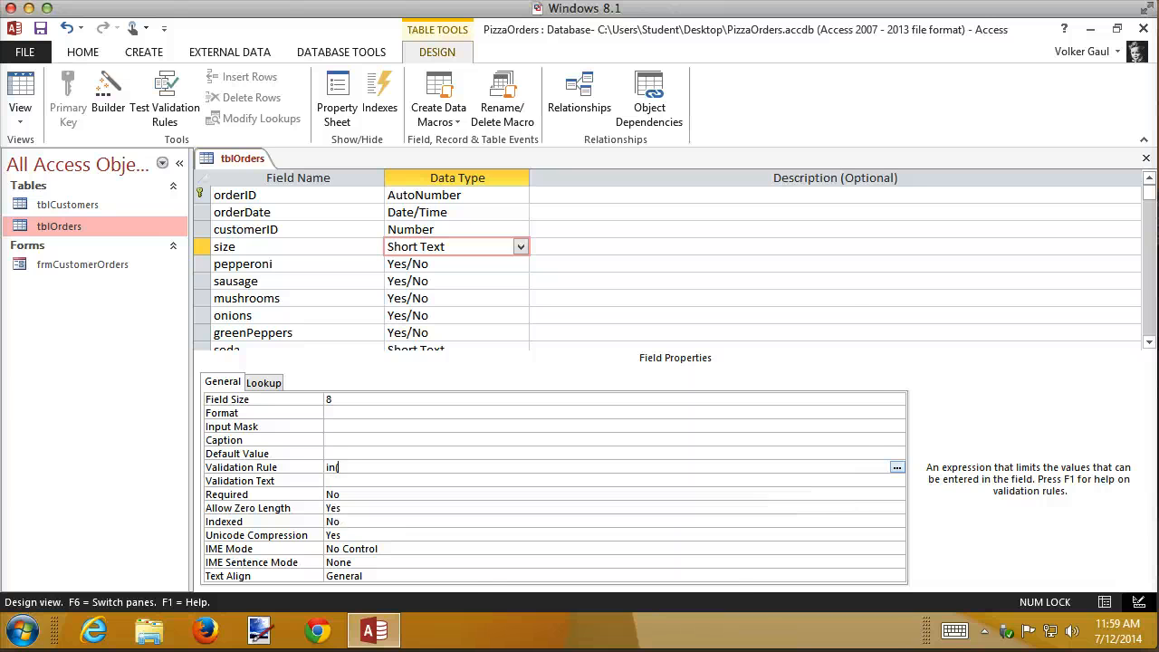
key(BackSpace)
text((Large, Medium, Small, Personal)
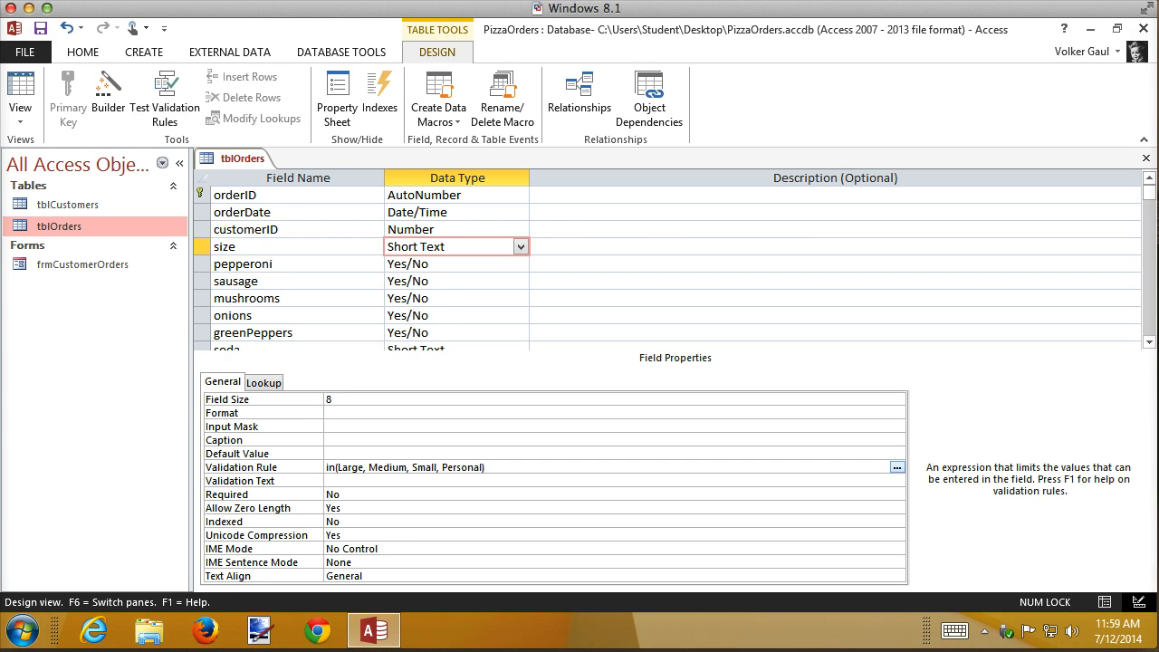
text())
key(Return)
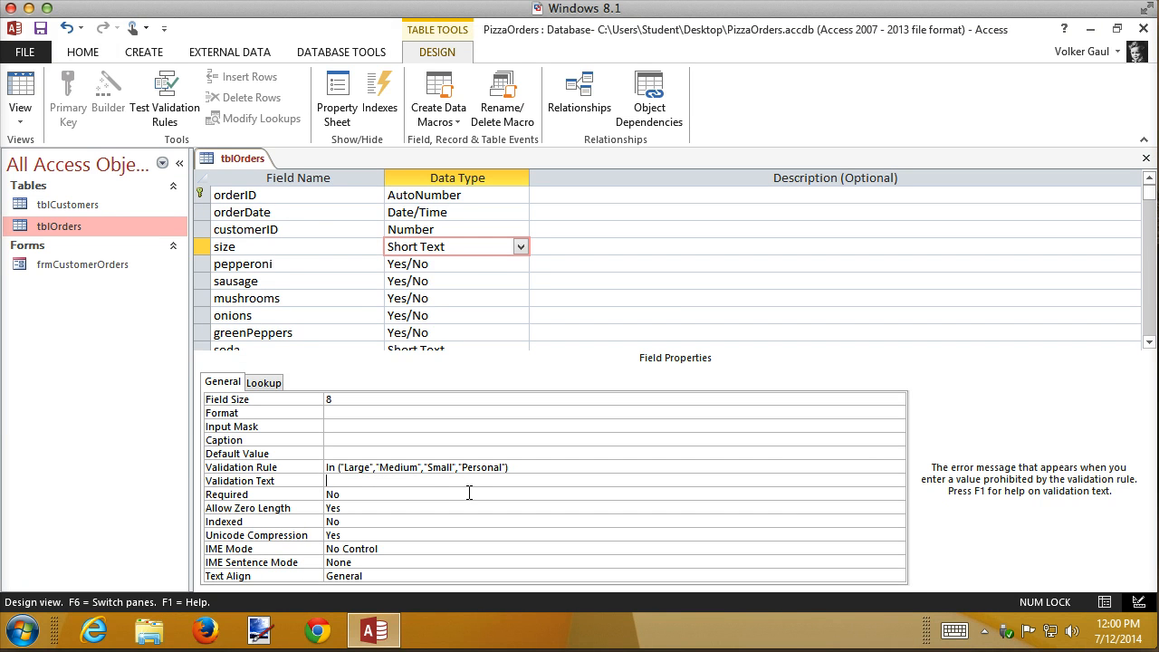
Set the size field's validation text to "Please enter Large, Medium, Small or Personal", and save the table, testing existing data against the rule.
text(Please enter Large, Medium, Small or Personal)
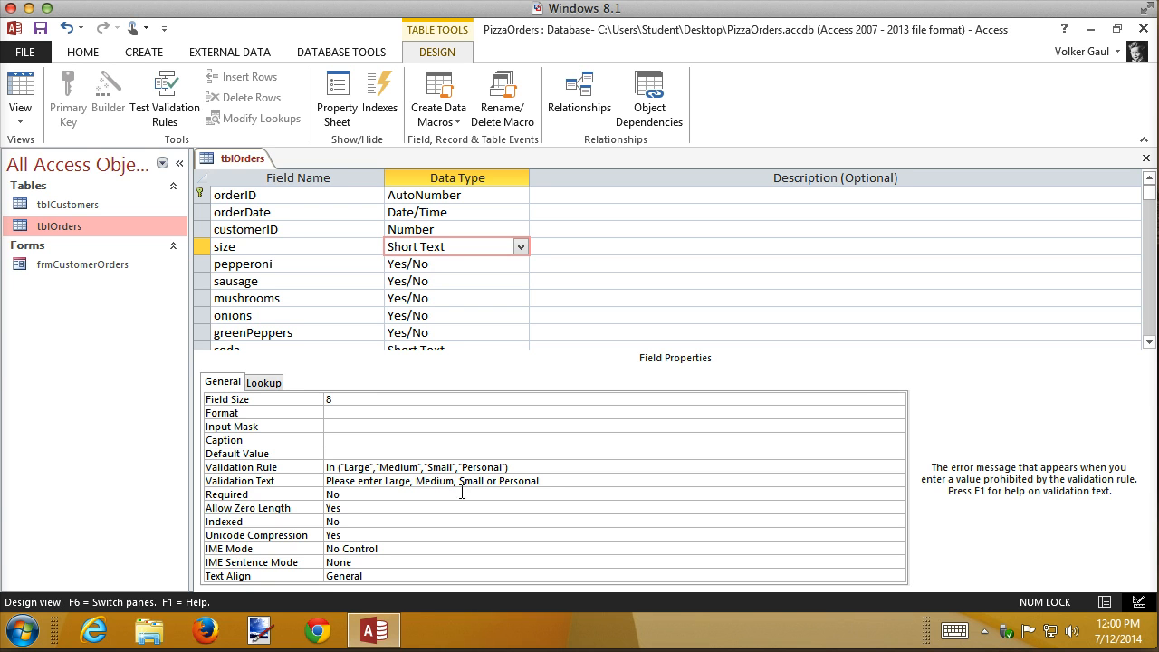
click(19, 87)
click(549, 382)
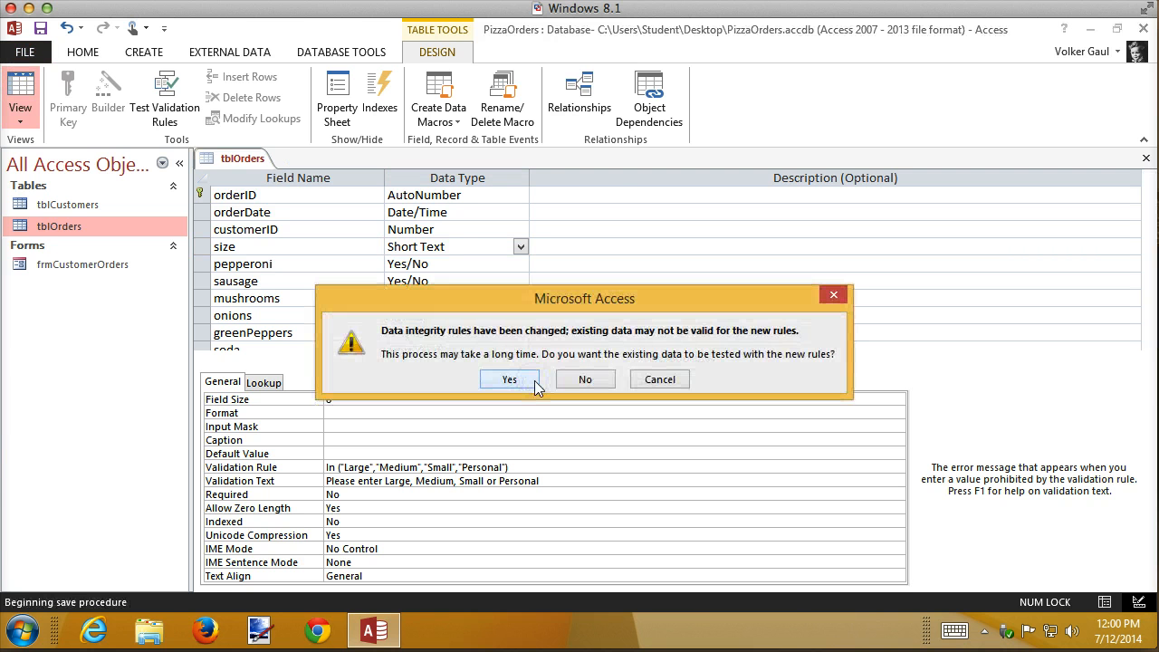
click(509, 380)
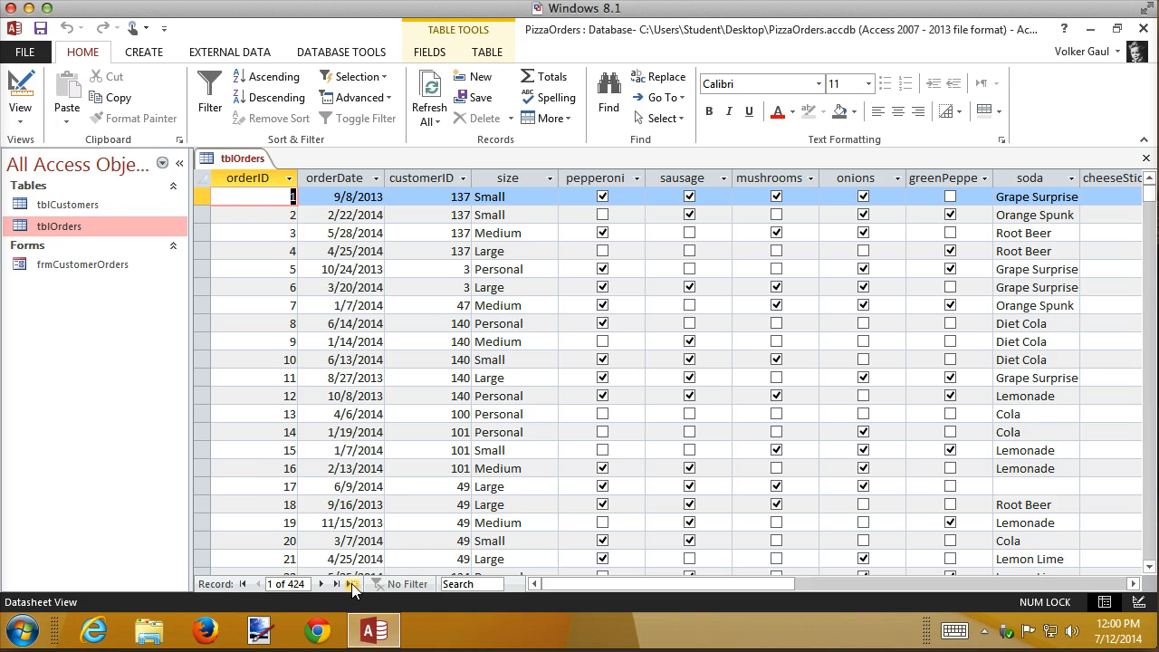
Test the size rule by entering a first name as a new order's size, and dismiss the resulting dialog.
click(351, 584)
click(515, 559)
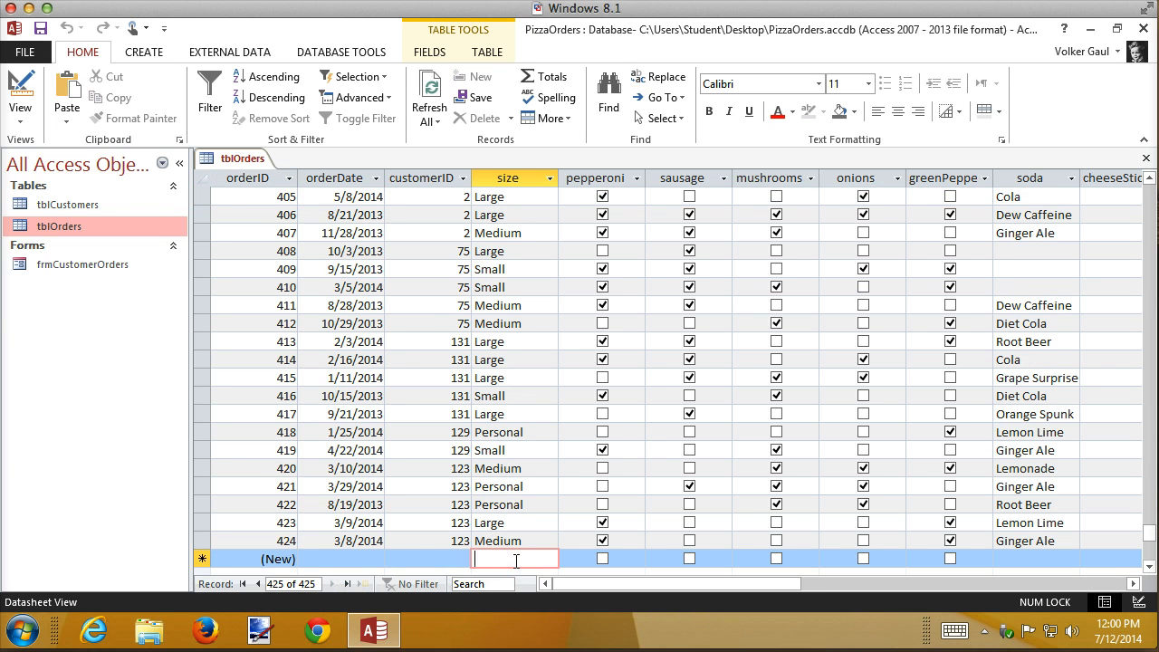
text(volker)
key(Tab)
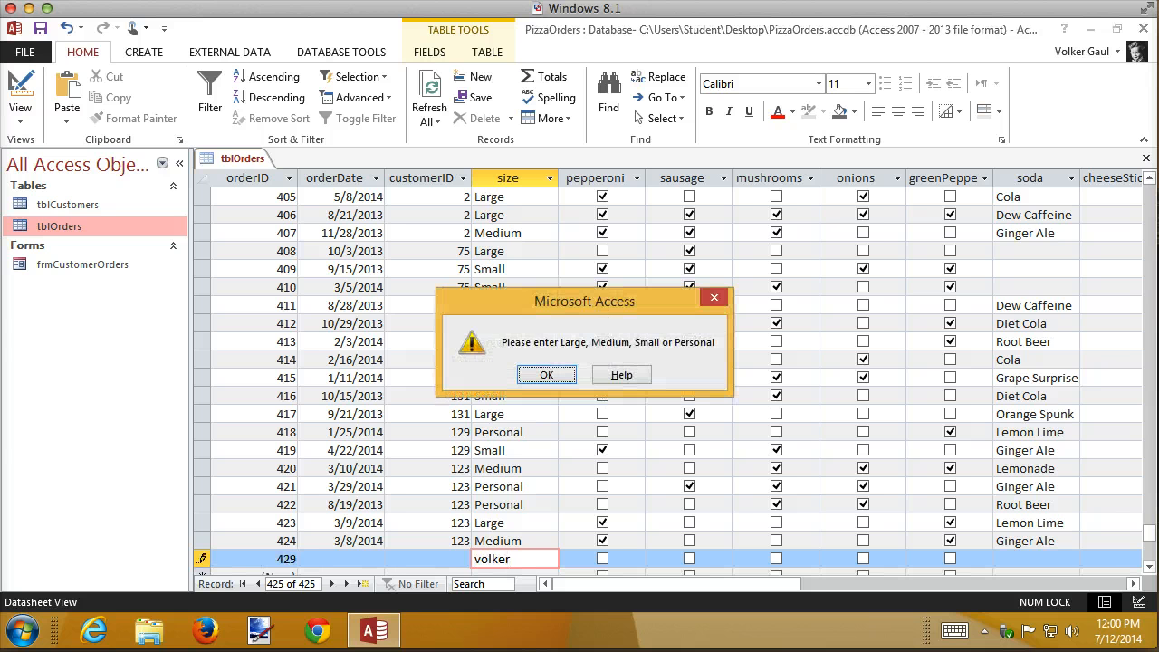
key(Return)
Replace the new record's invalid size with large and move on to the pepperoni field.
key(BackSpace)
key(BackSpace)
key(BackSpace)
key(BackSpace)
key(BackSpace)
key(BackSpace)
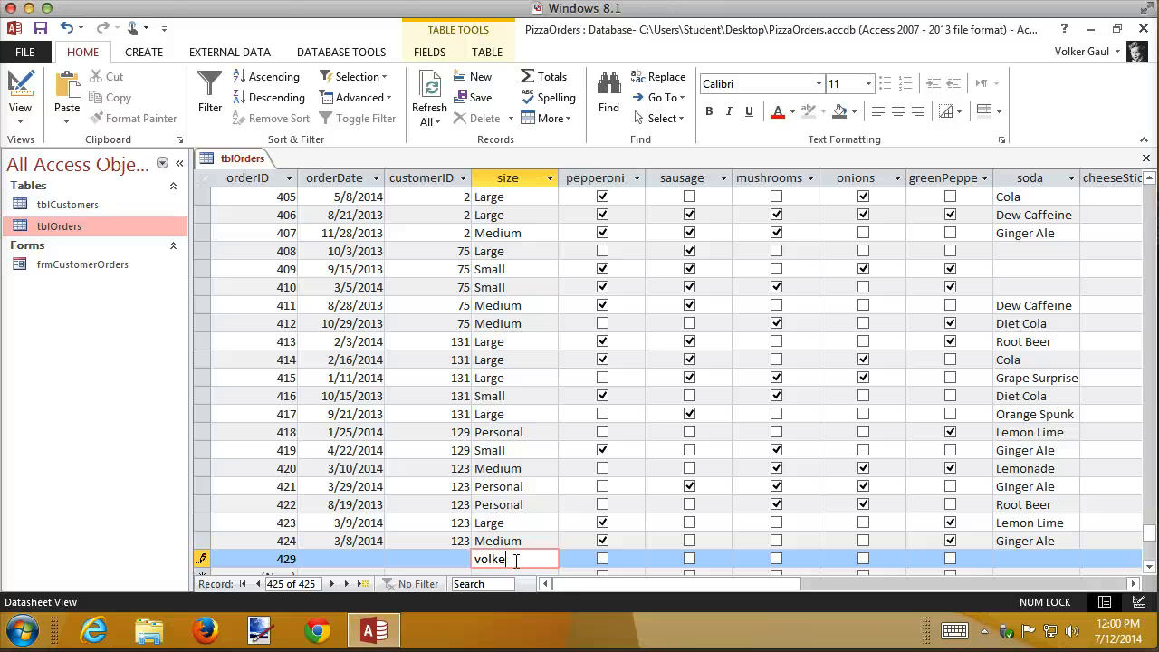
text(large)
key(Tab)
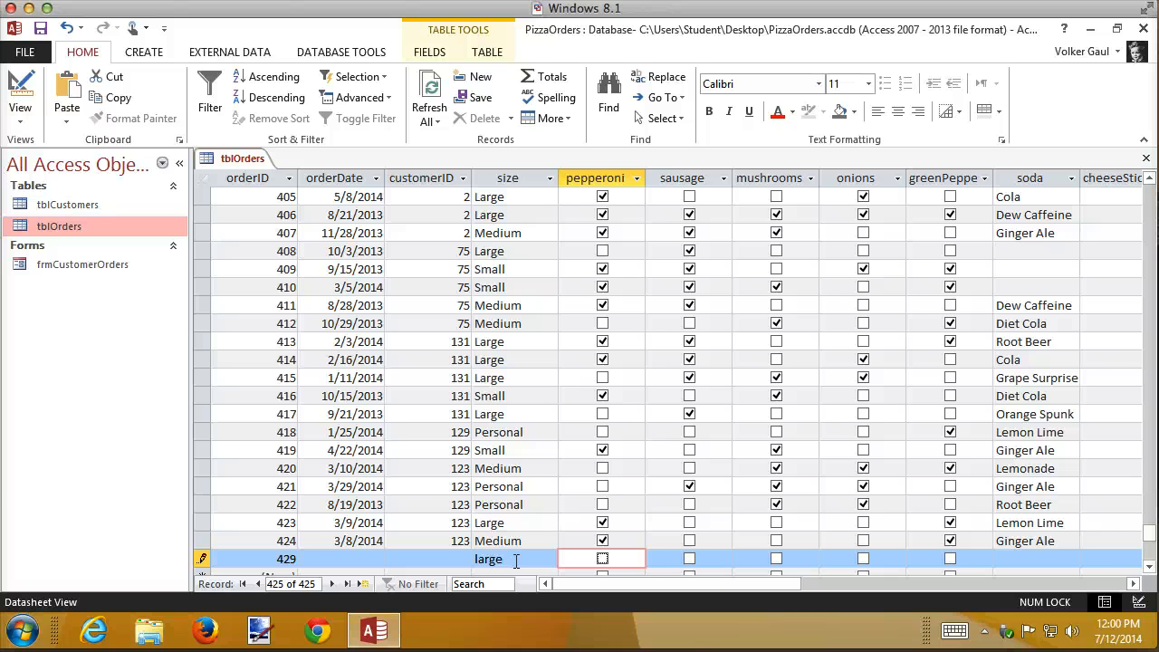
Test the size rule by entering small, personal and medium in turn in the new order, and discard the record.
key(shift+Tab)
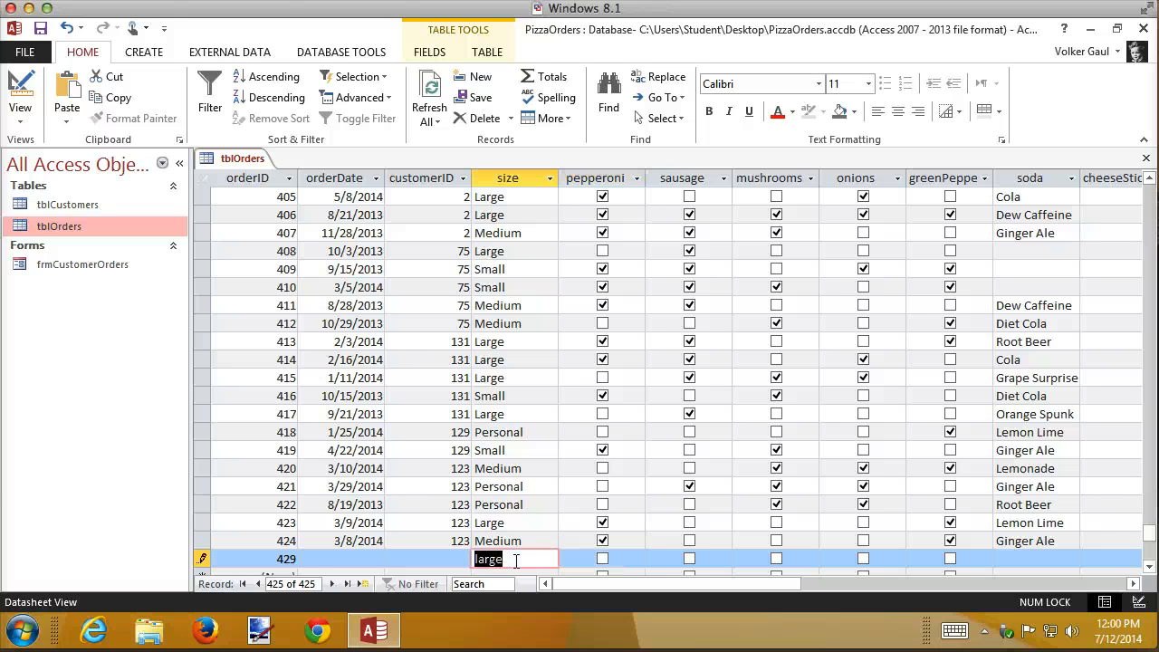
text(small)
key(Tab)
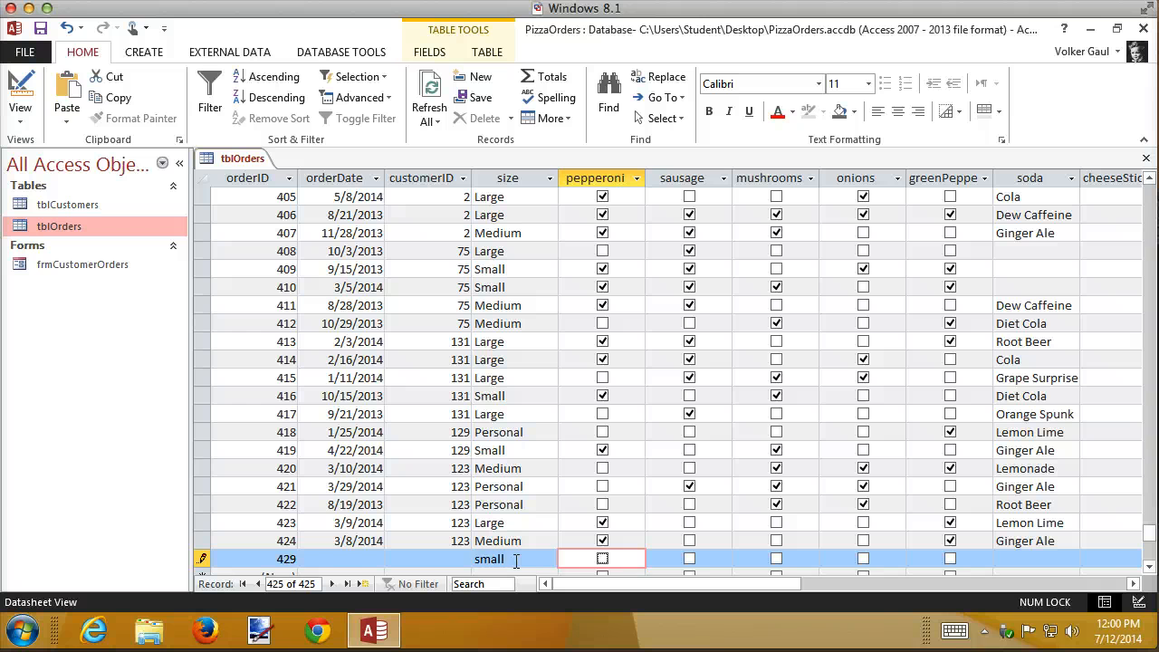
key(shift+Tab)
text(personal)
key(Tab)
key(shift+Tab)
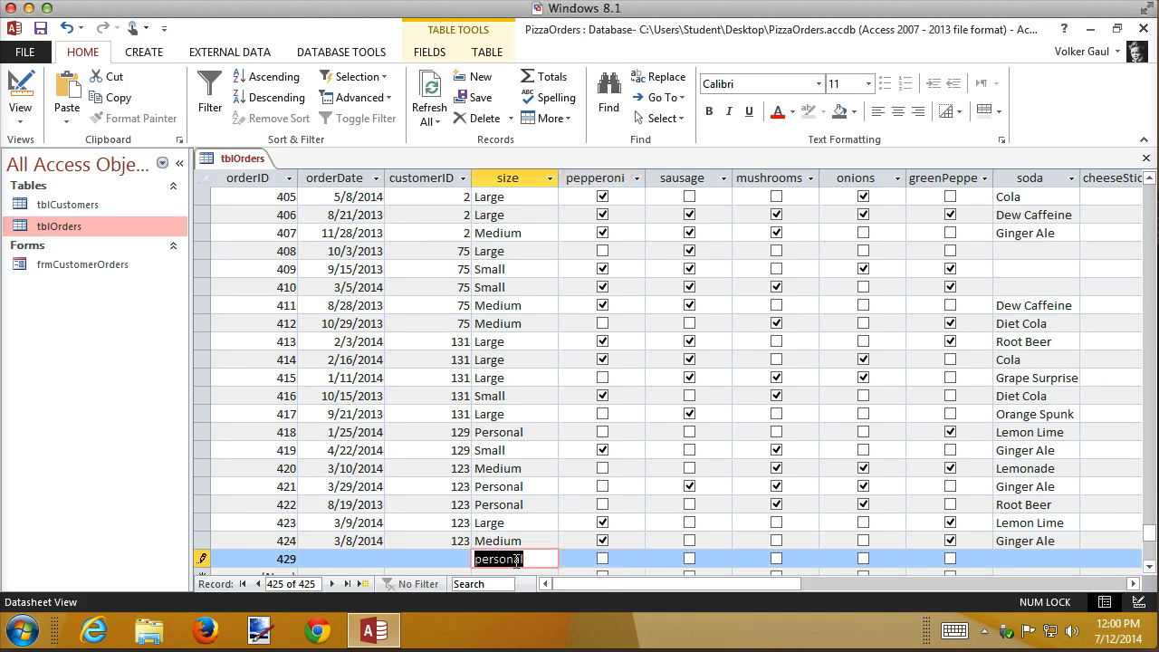
text(medium)
key(Tab)
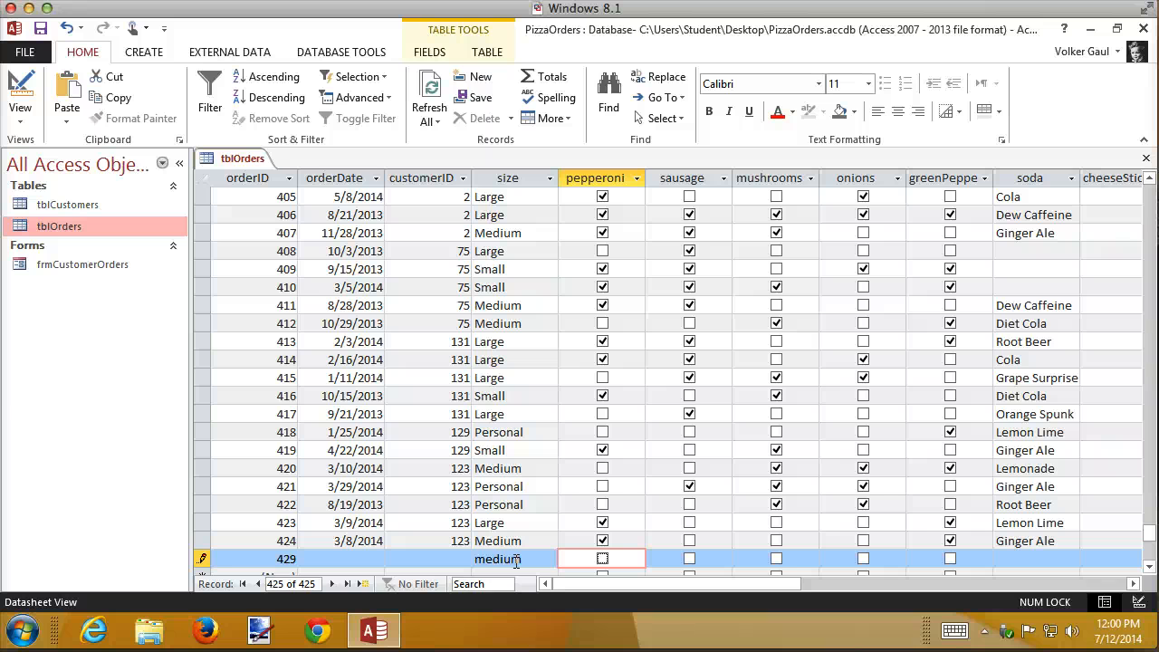
key(Escape)
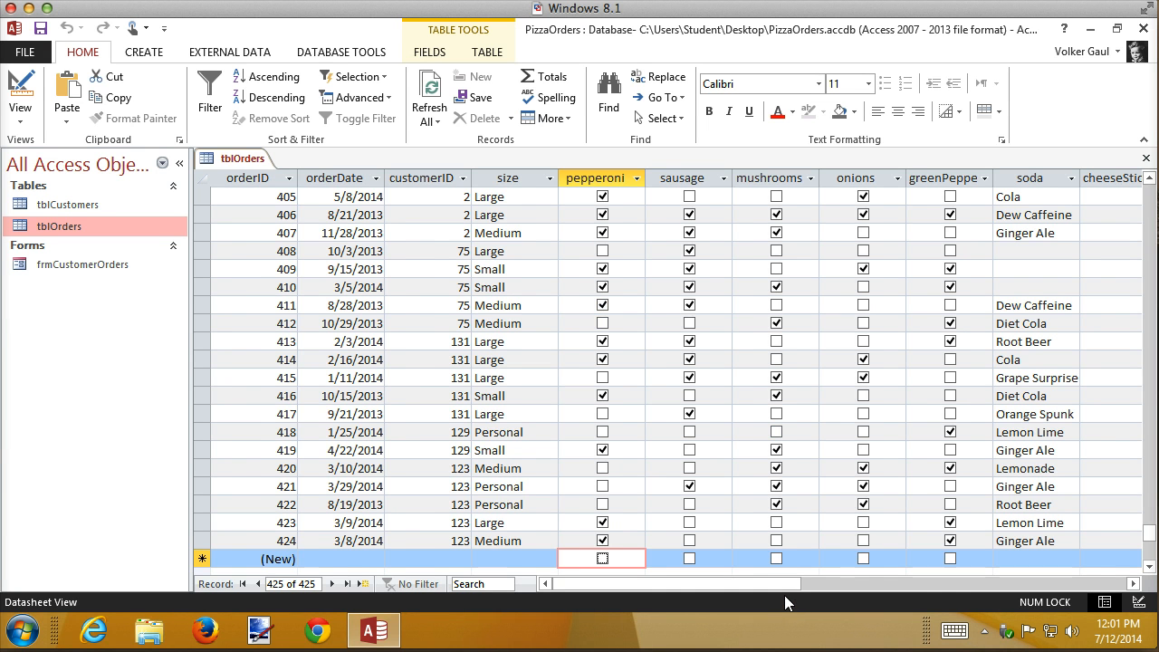
Return tblOrders to Design view, show its table properties and begin editing the table-level validation rule.
click(871, 584)
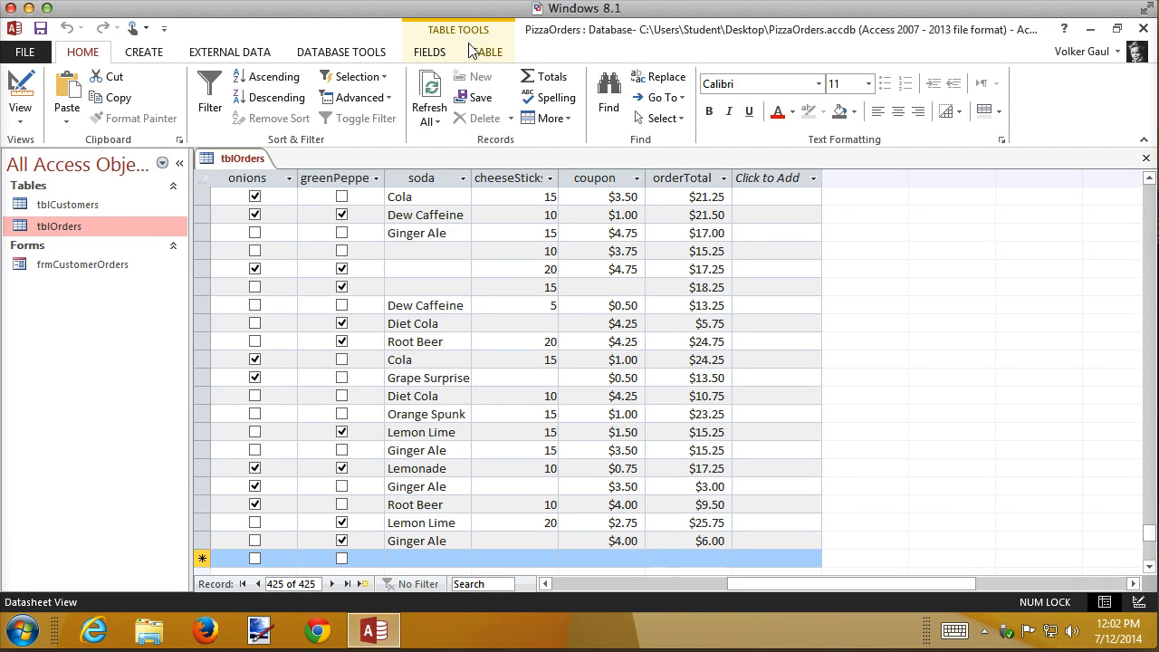
click(26, 94)
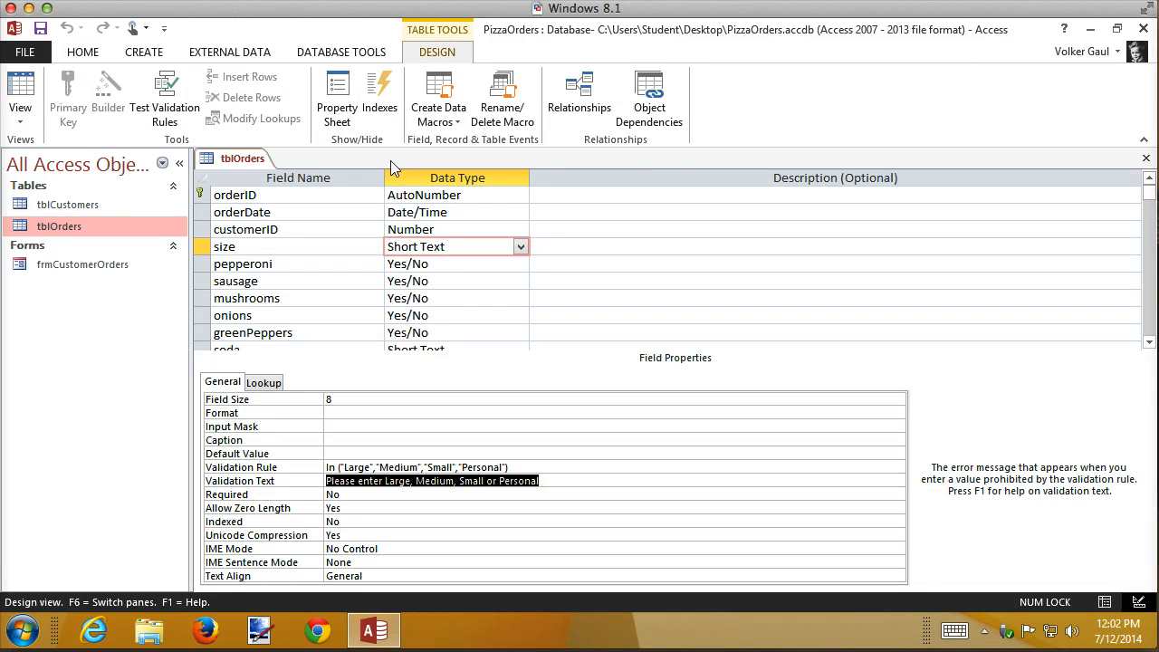
click(335, 103)
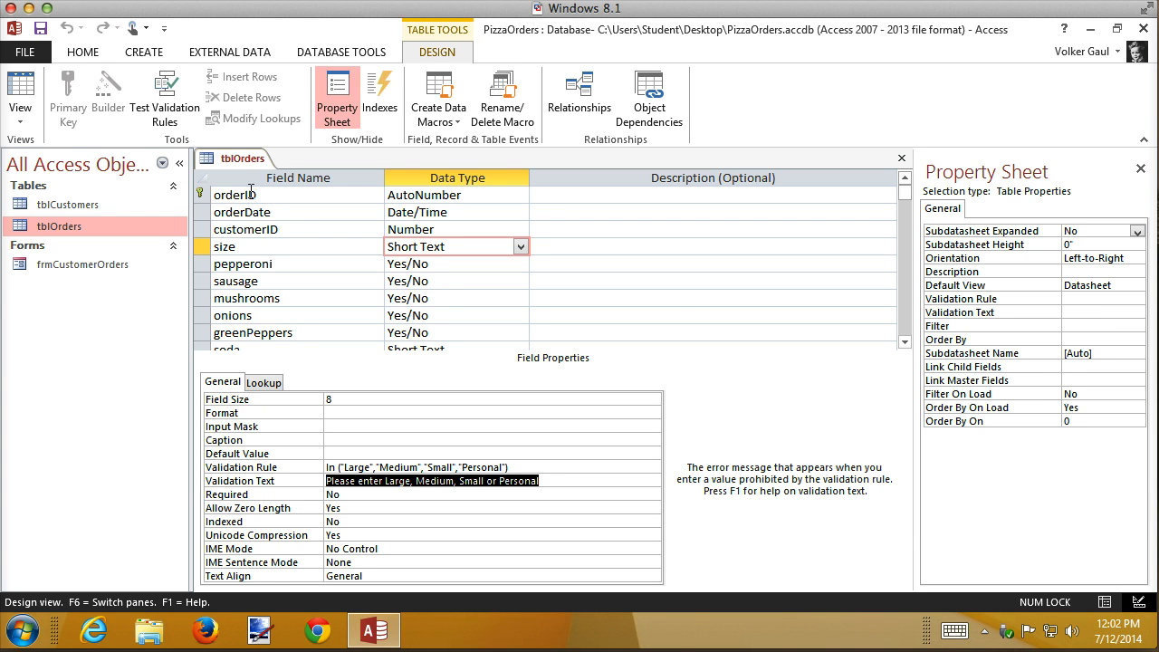
click(206, 181)
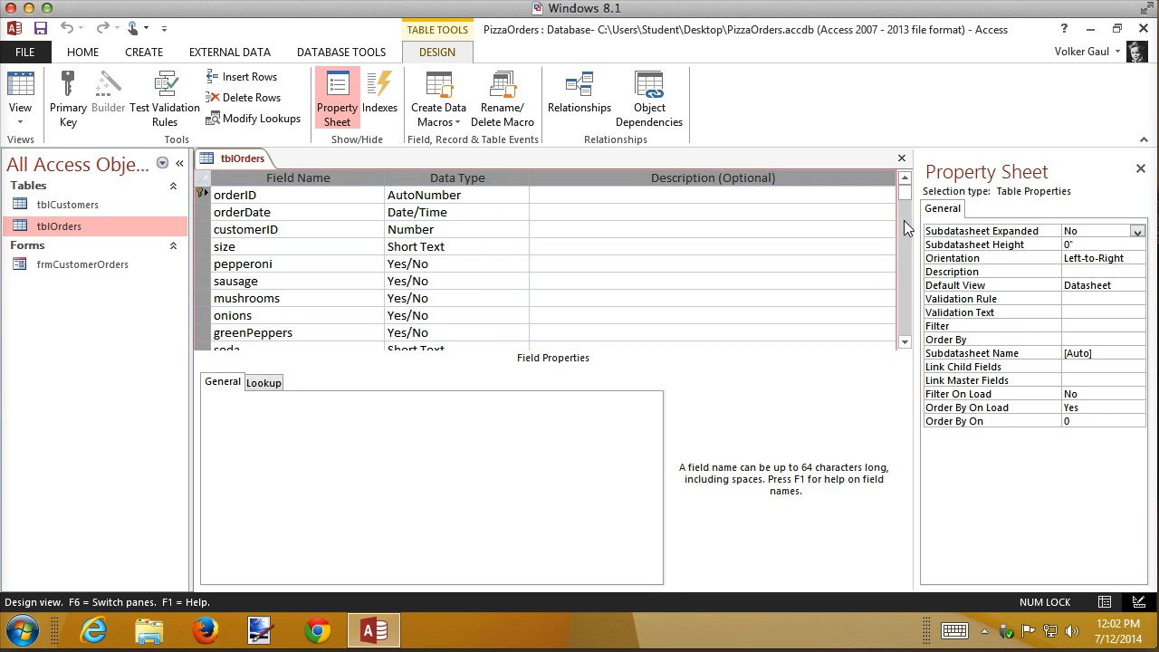
click(774, 422)
click(1073, 299)
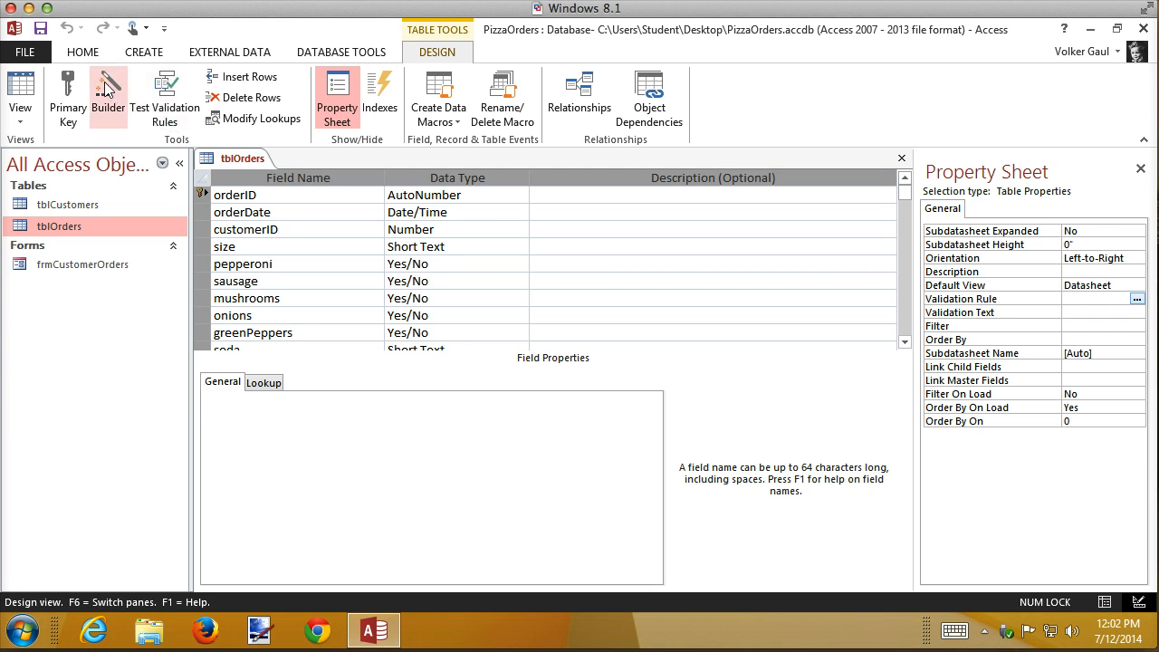
Build the table validation expression [coupon] < [orderTotal] in the Expression Builder by inserting the fields from the field list.
click(1137, 299)
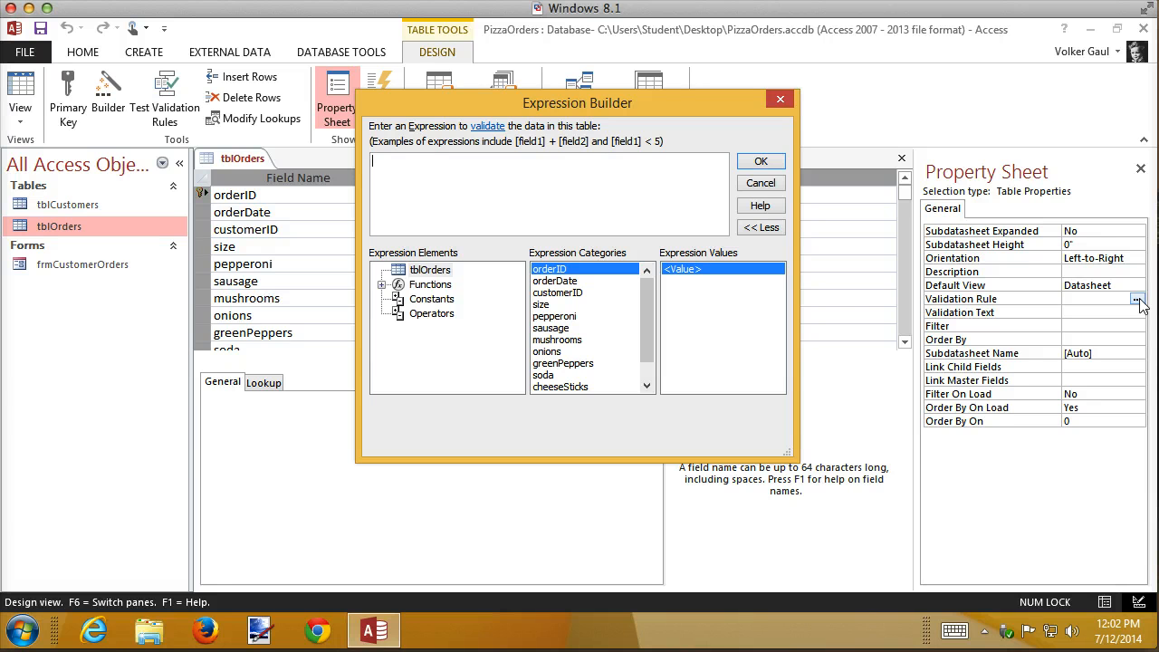
key(super+plus)
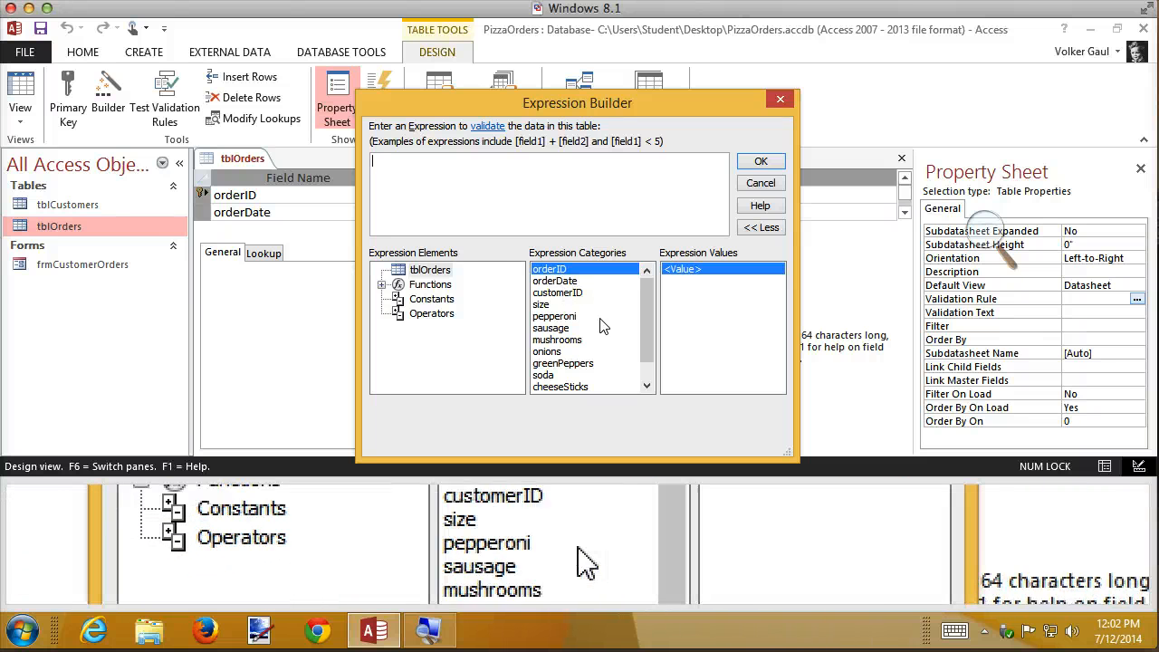
drag(643, 324, 642, 348)
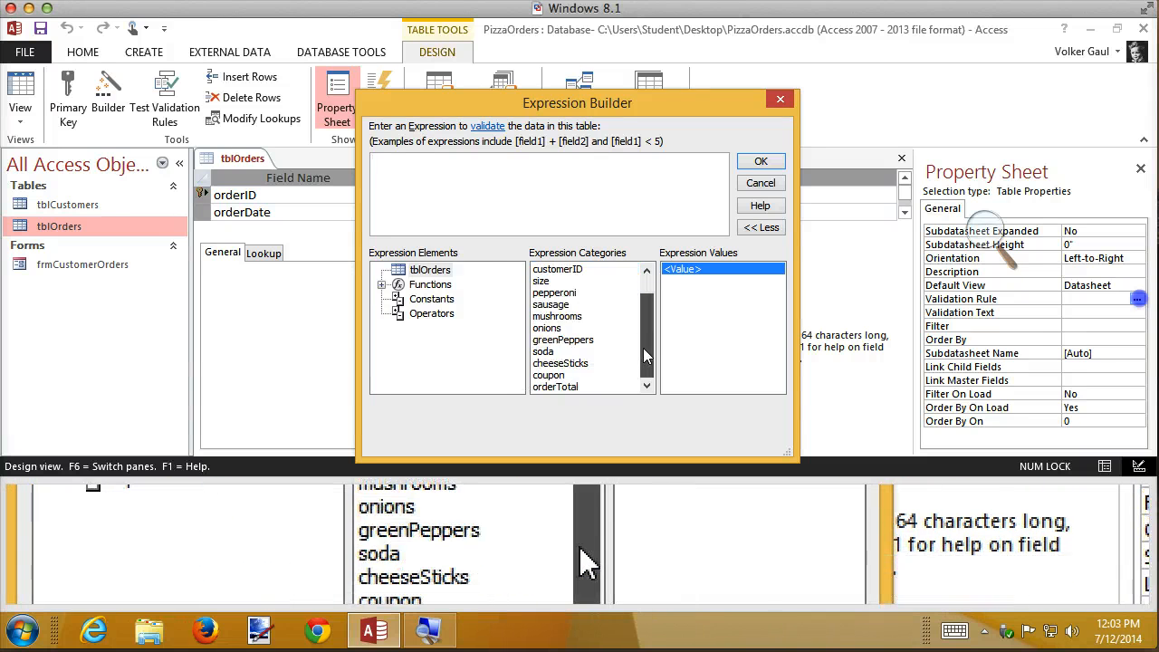
double_click(560, 375)
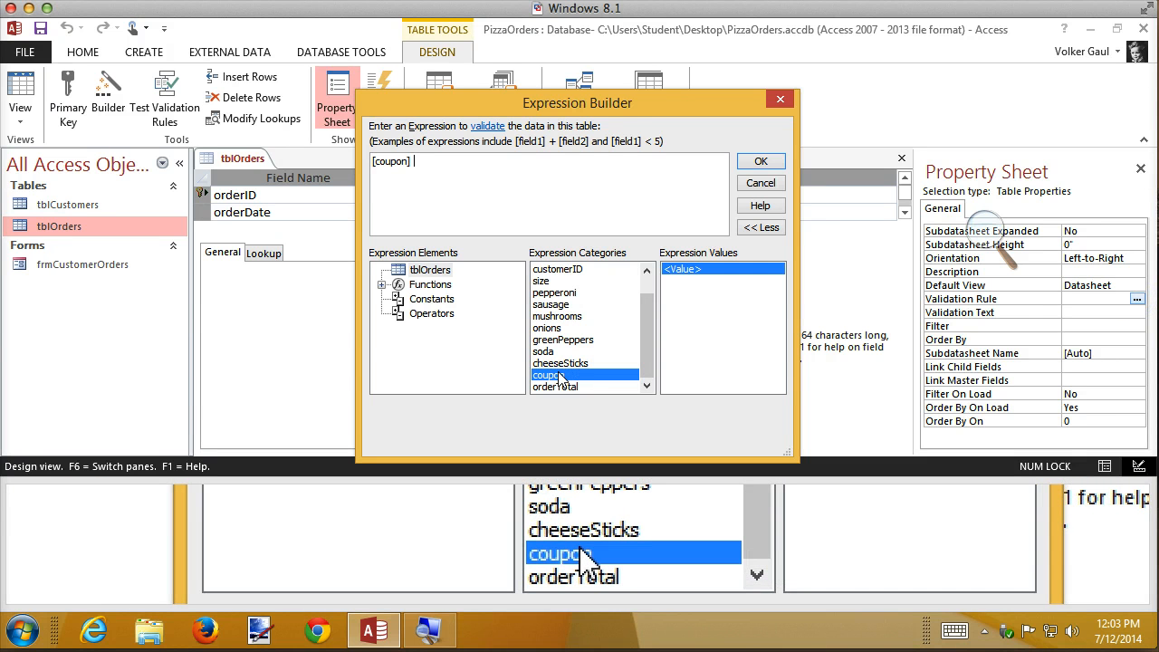
text(<)
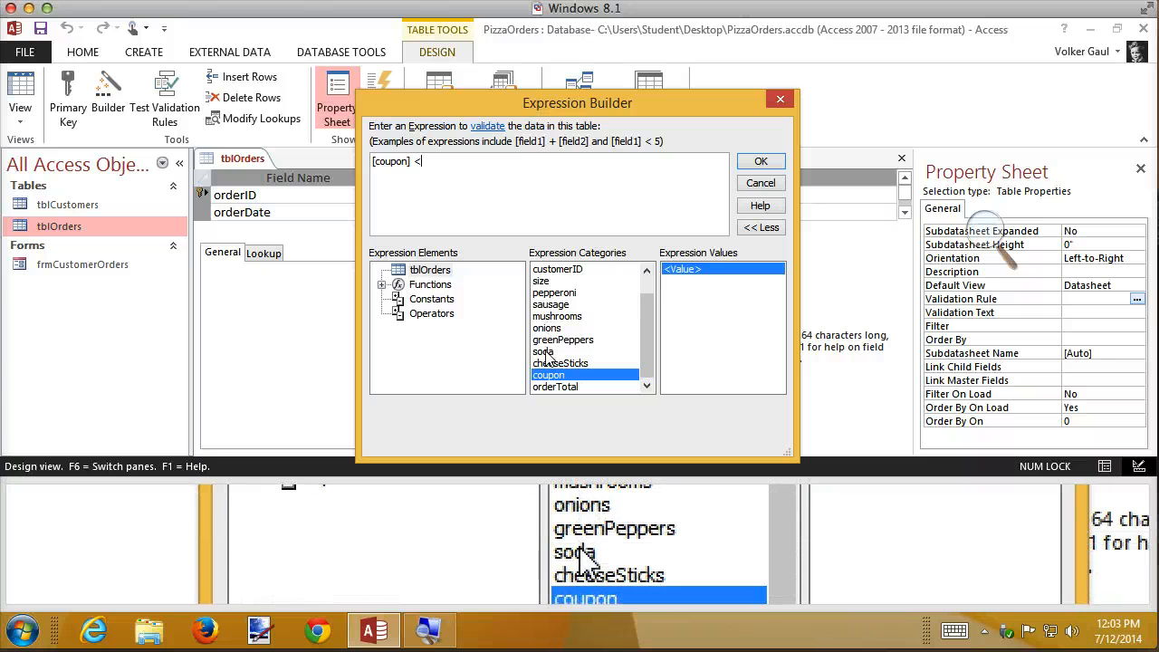
double_click(549, 386)
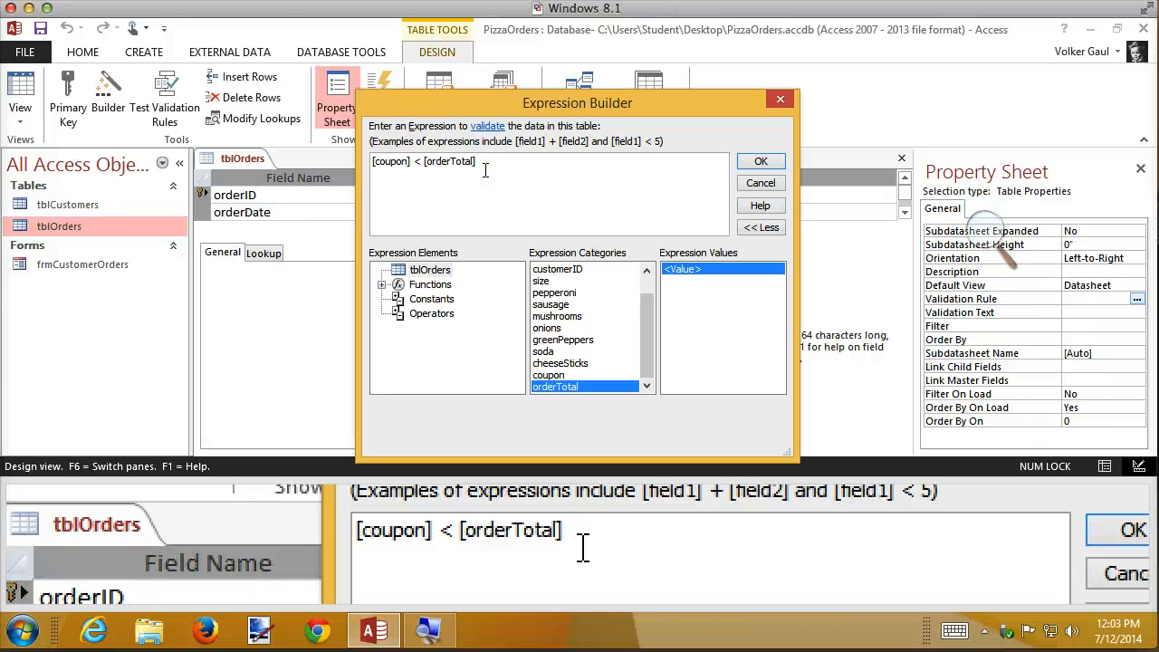
Rewrite the expression as coupon < [orderTotal] using the suggested field name, and cancel the Expression Builder.
key(ctrl+a)
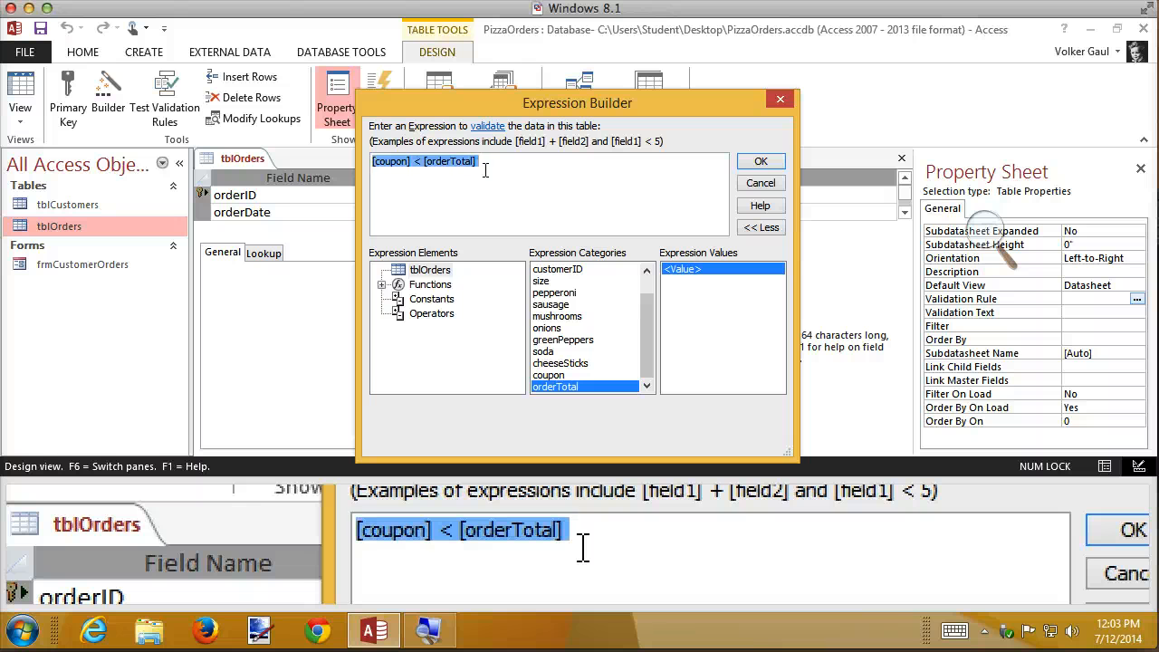
text(coupo)
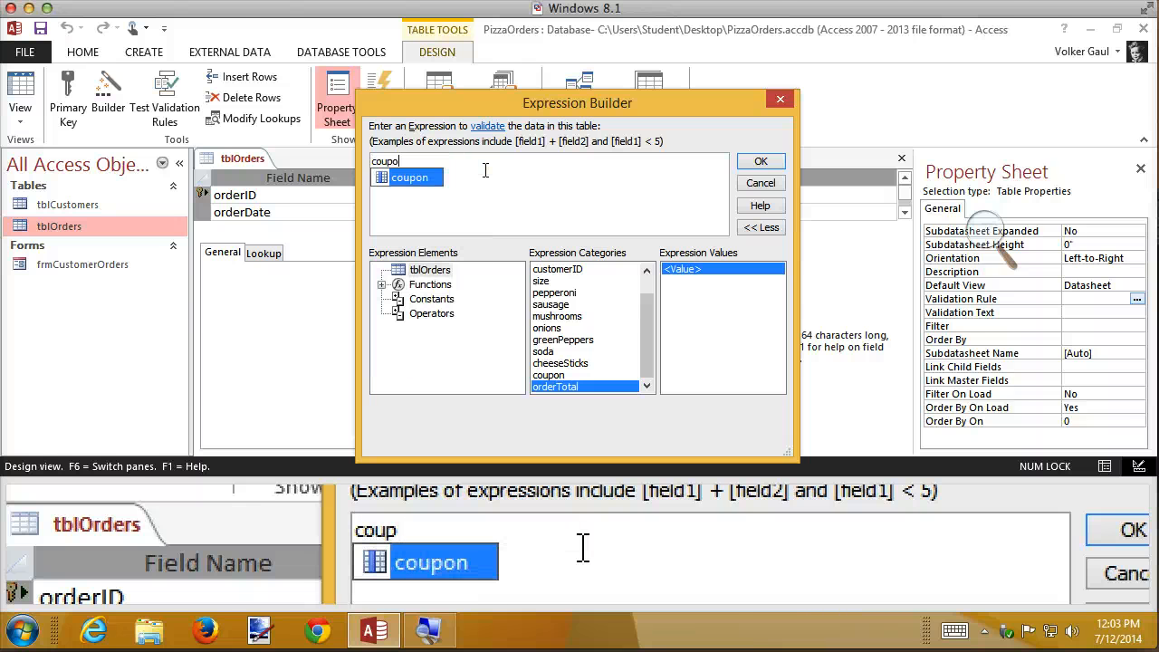
text(n <)
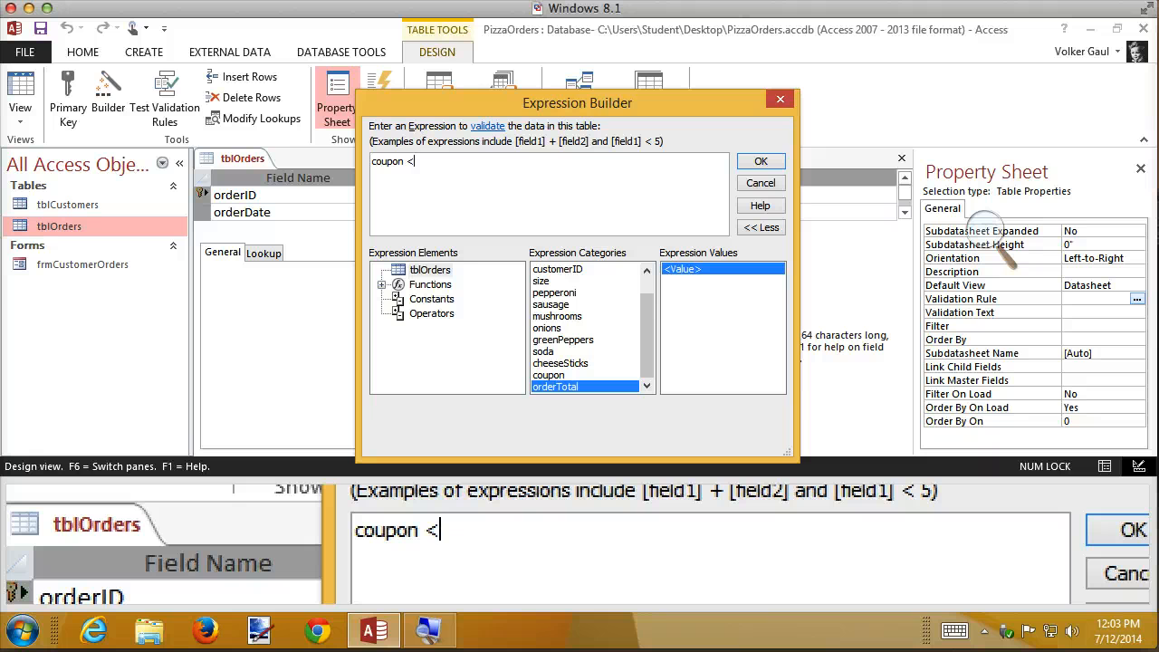
text( or)
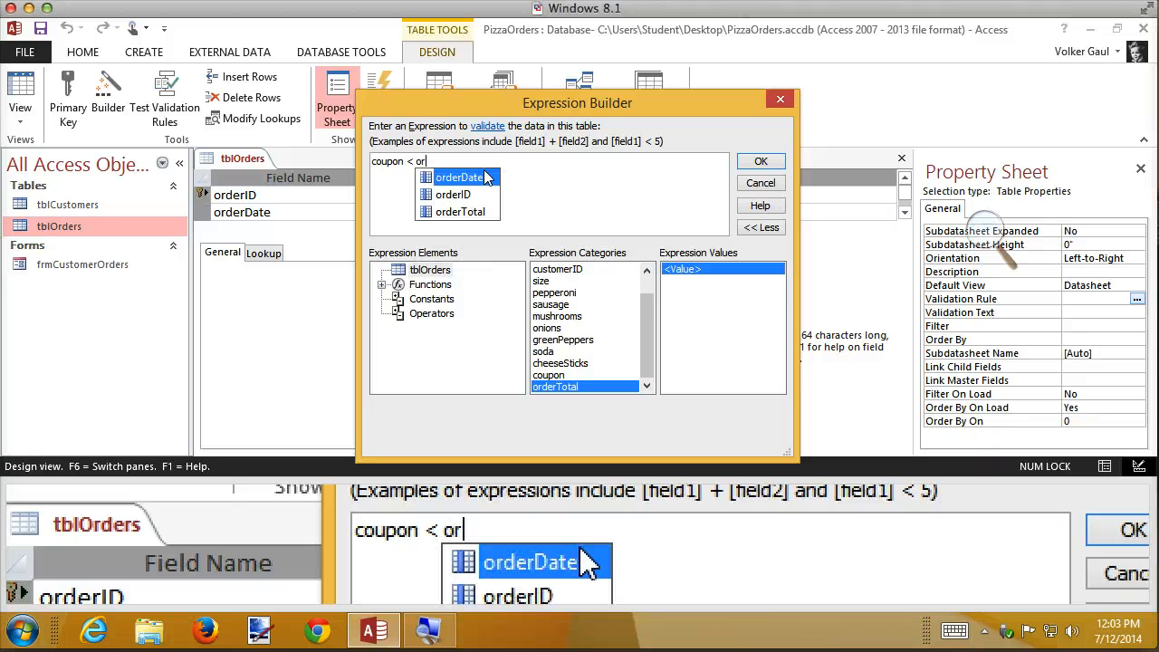
text(dert)
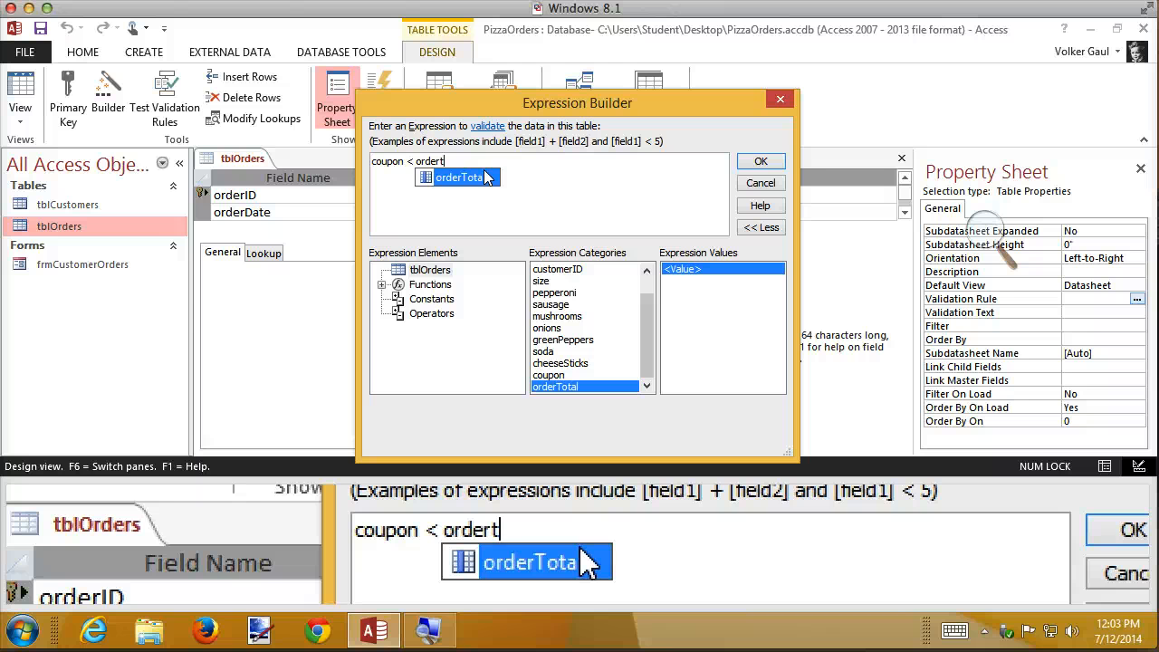
double_click(486, 177)
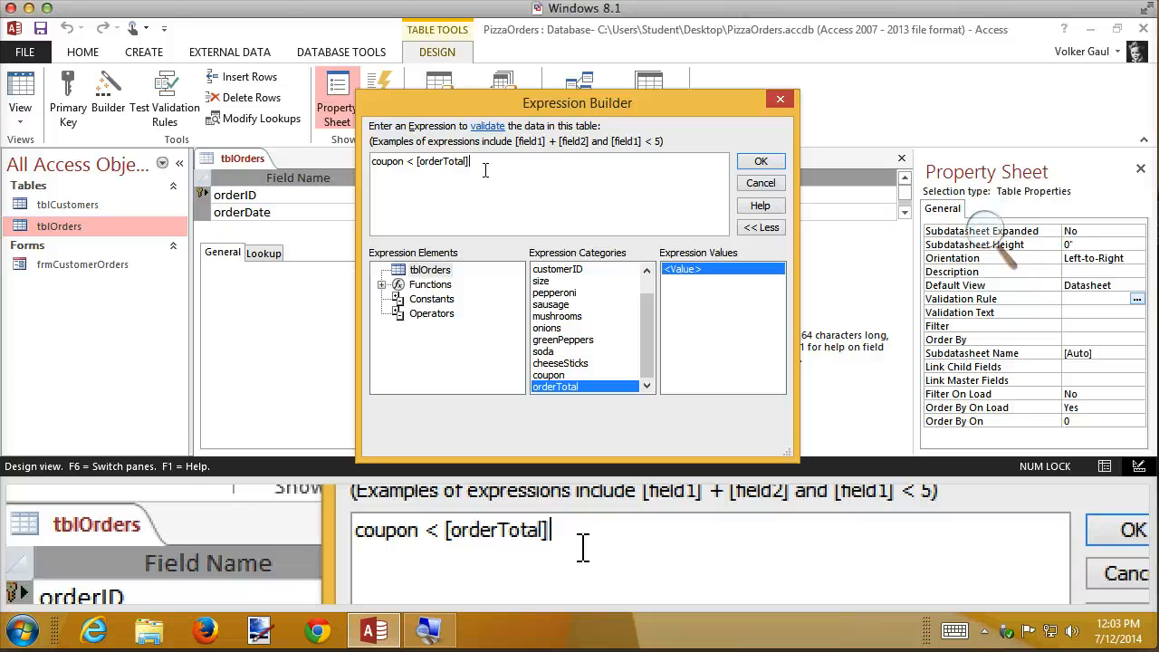
click(758, 184)
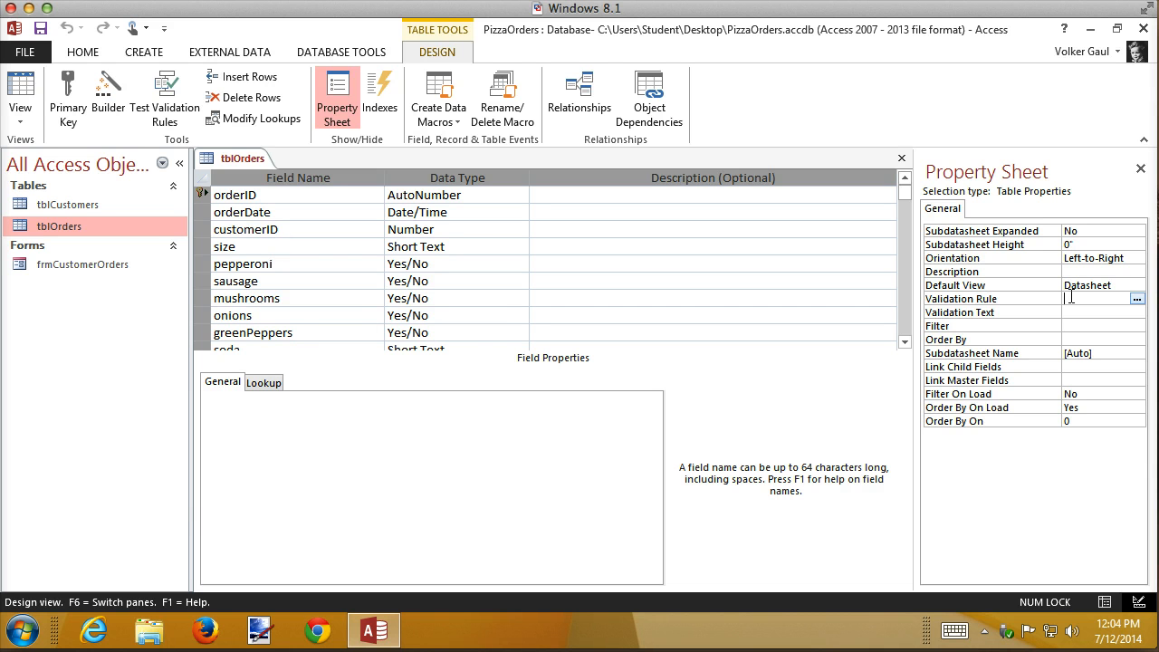
text(order)
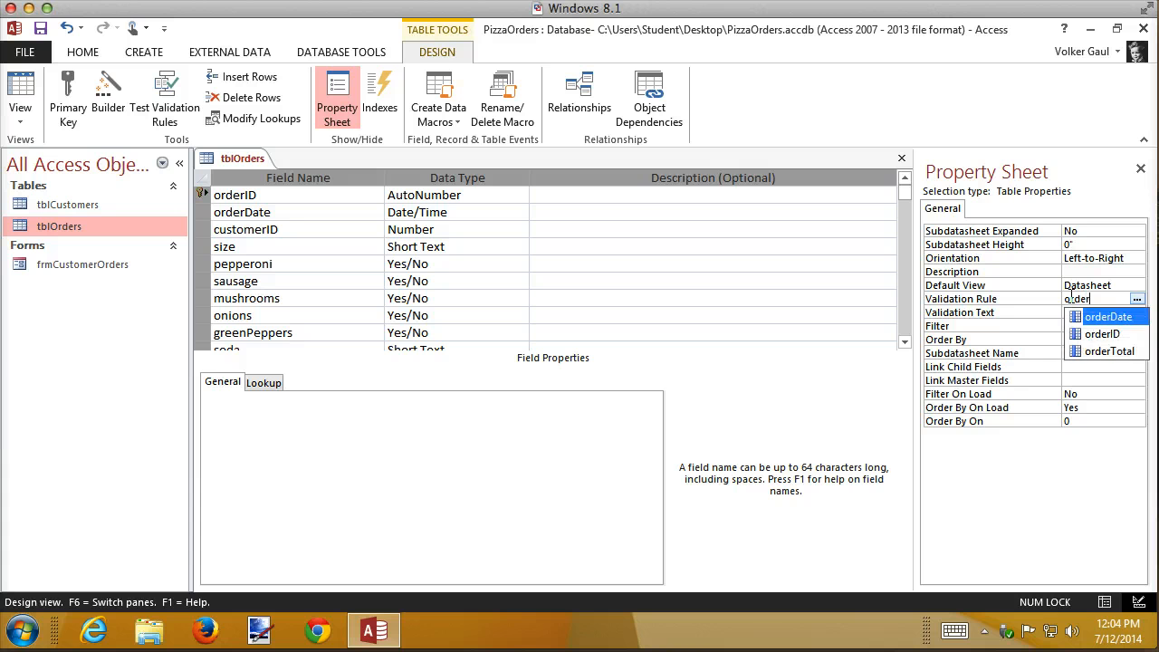
text(t)
key(Tab)
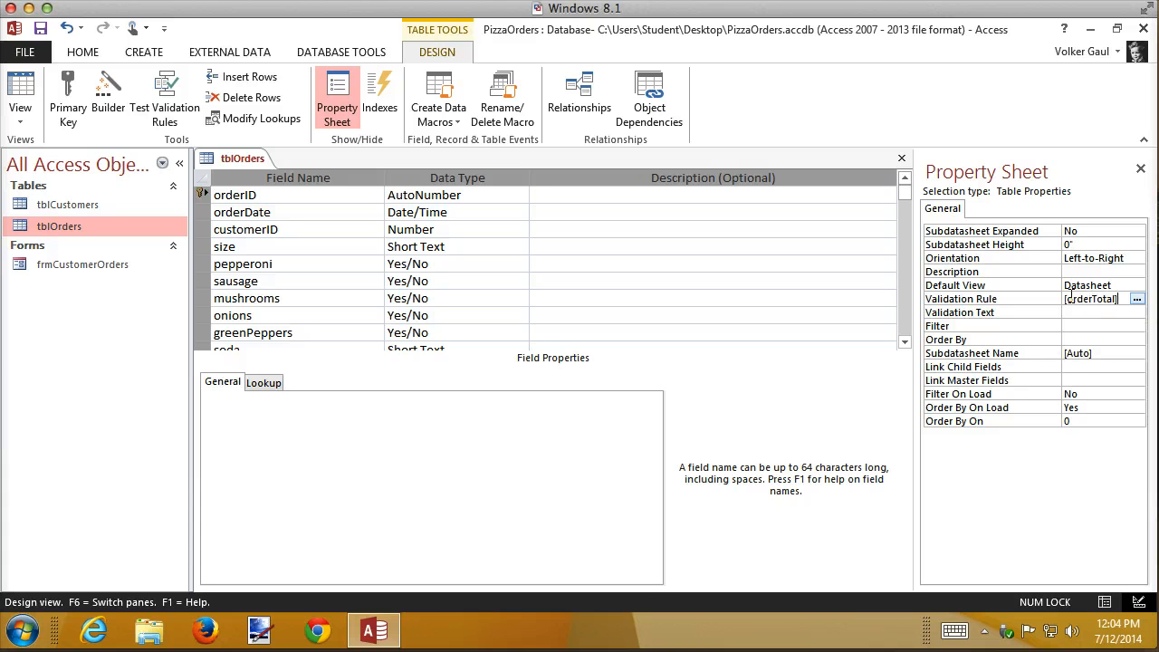
key(BackSpace)
key(BackSpace)
key(BackSpace)
key(BackSpace)
key(BackSpace)
key(BackSpace)
key(BackSpace)
key(BackSpace)
key(BackSpace)
key(BackSpace)
key(BackSpace)
key(BackSpace)
Set the table-level validation rule of tblOrders to [coupon]<[orderTotal].
text(coup)
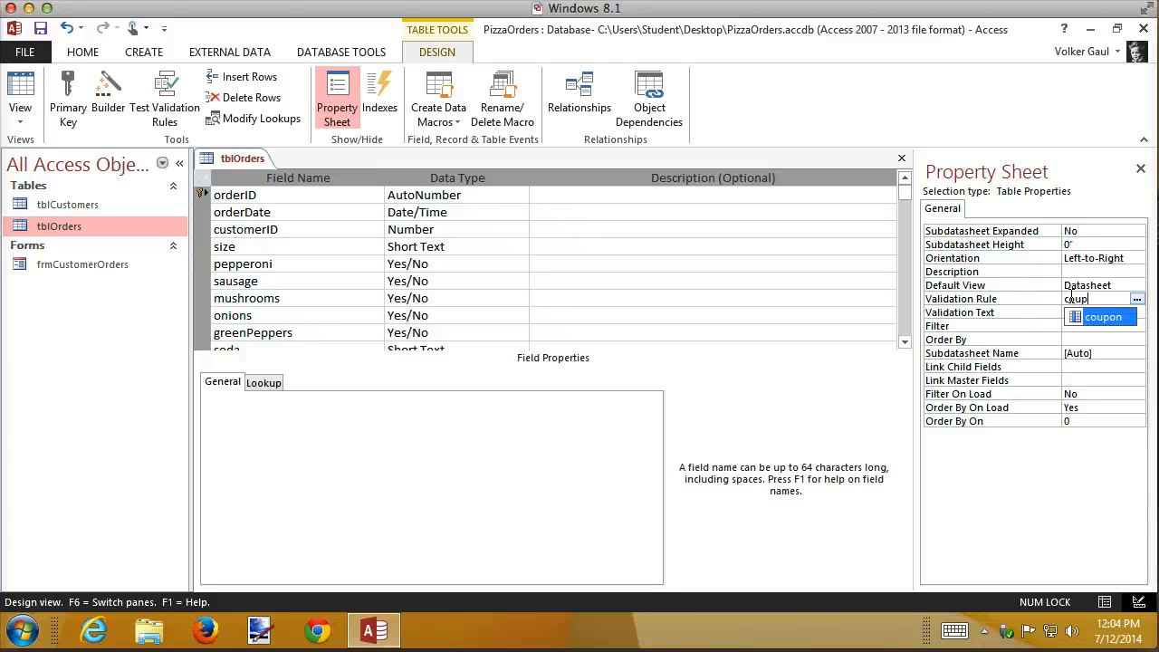
key(Tab)
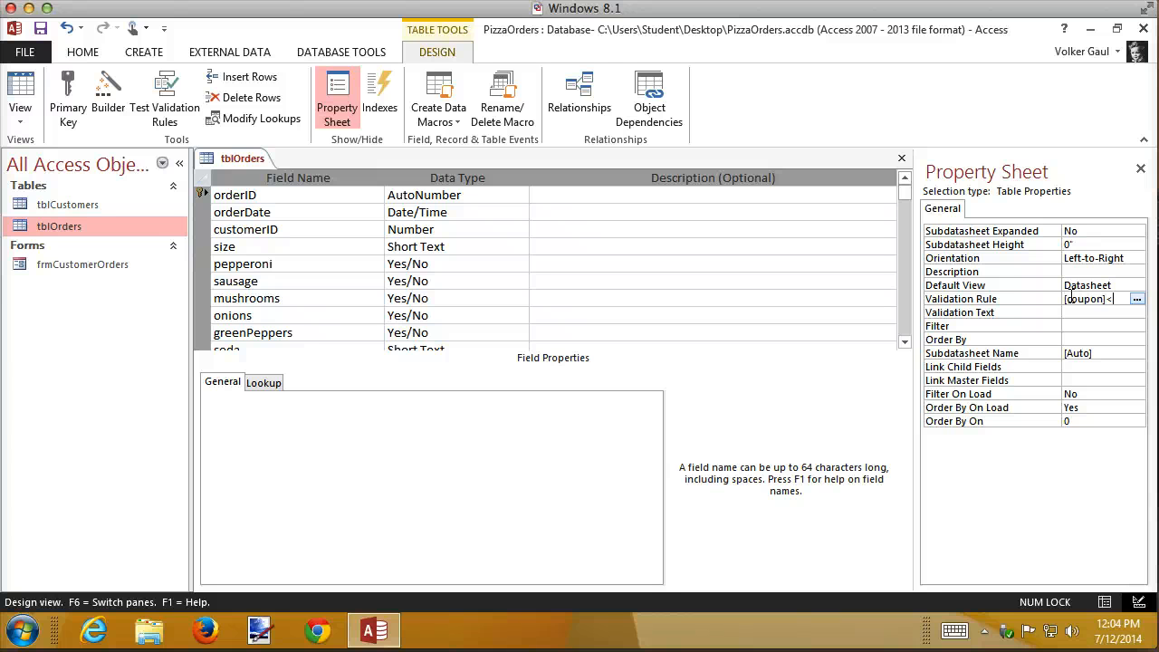
text(<ord)
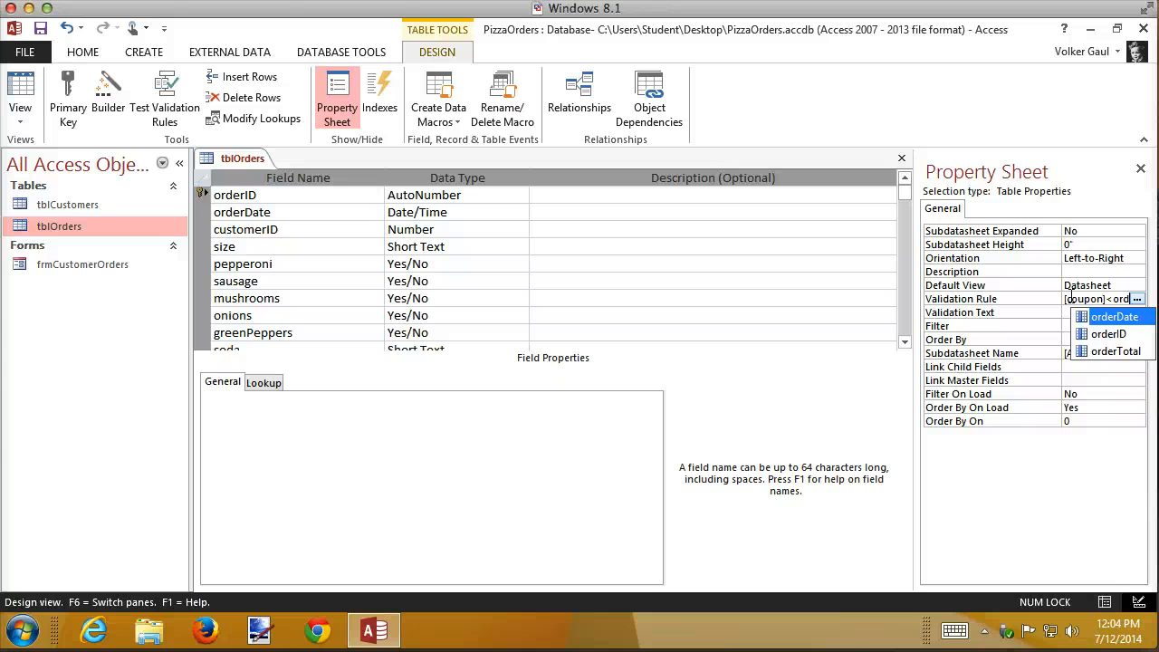
key(Down)
key(Down)
key(Tab)
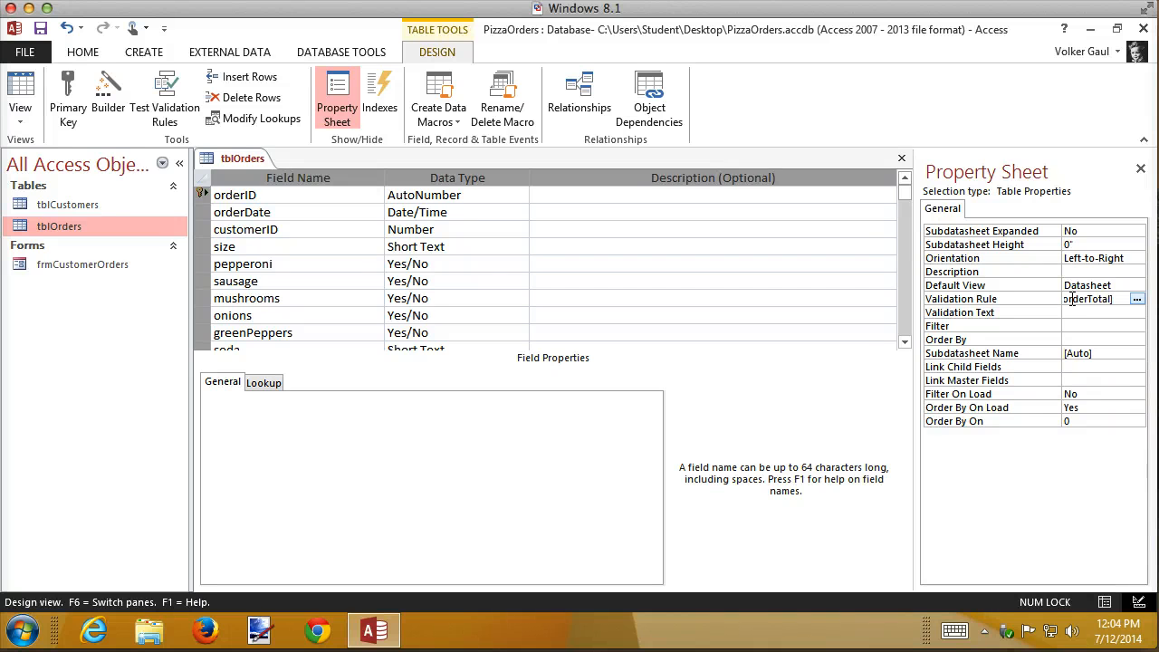
Set the table-level validation text to "Coupon value must be less than the order total".
click(1075, 314)
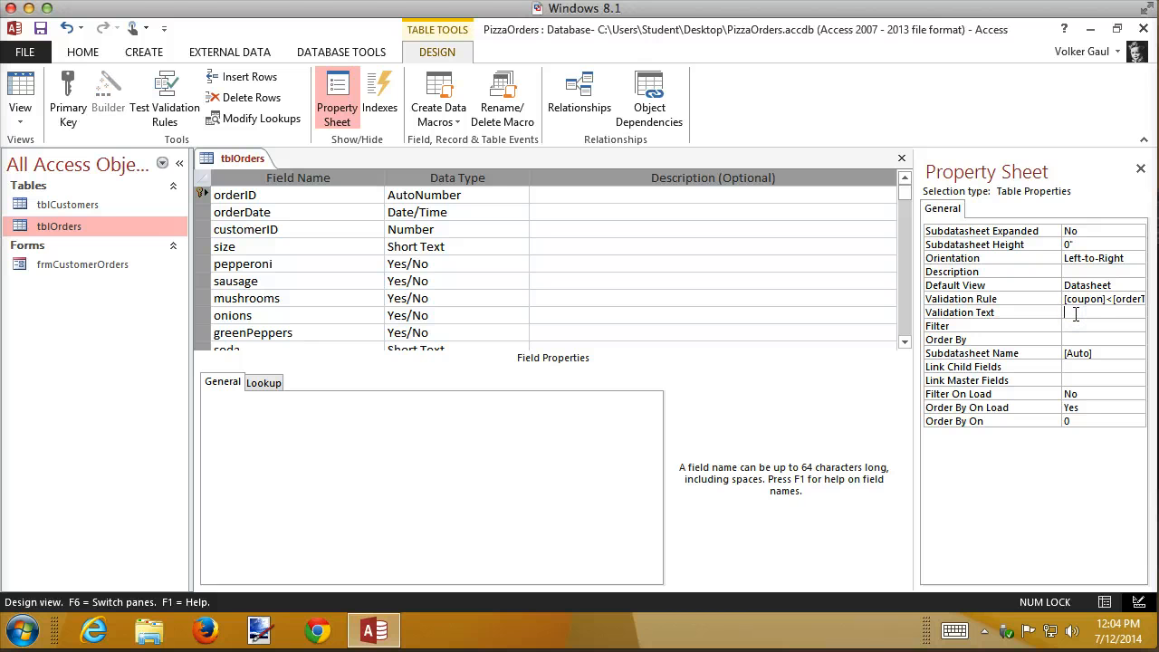
text(Coupon value)
text( must be less t)
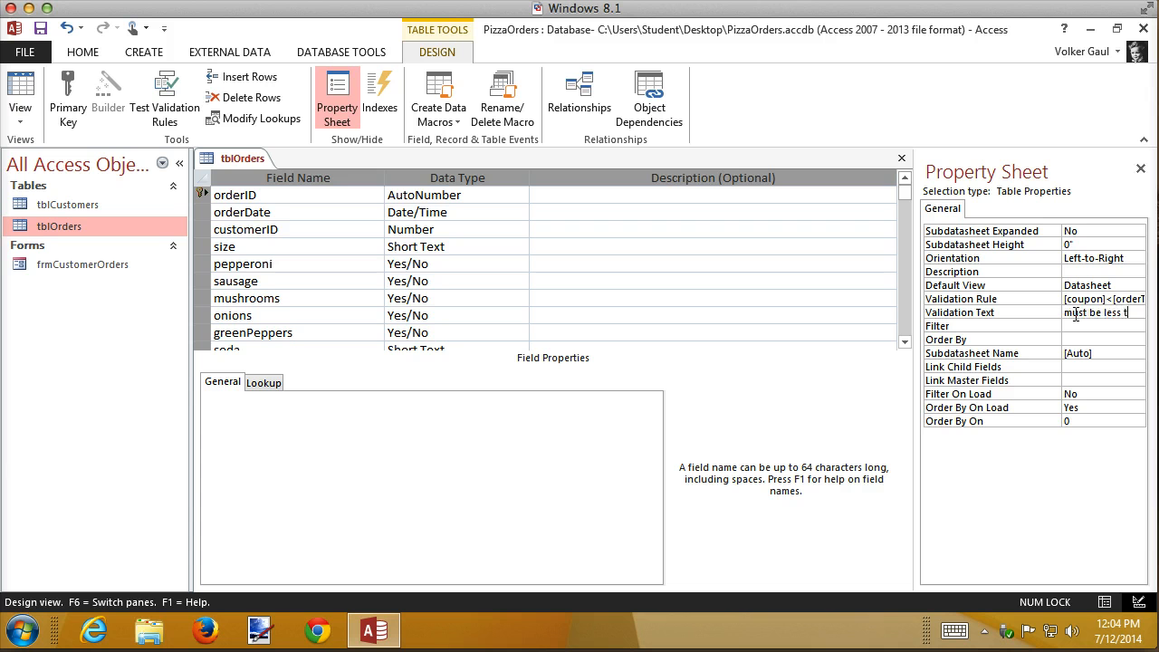
text(han th)
text(e order total)
click(1098, 325)
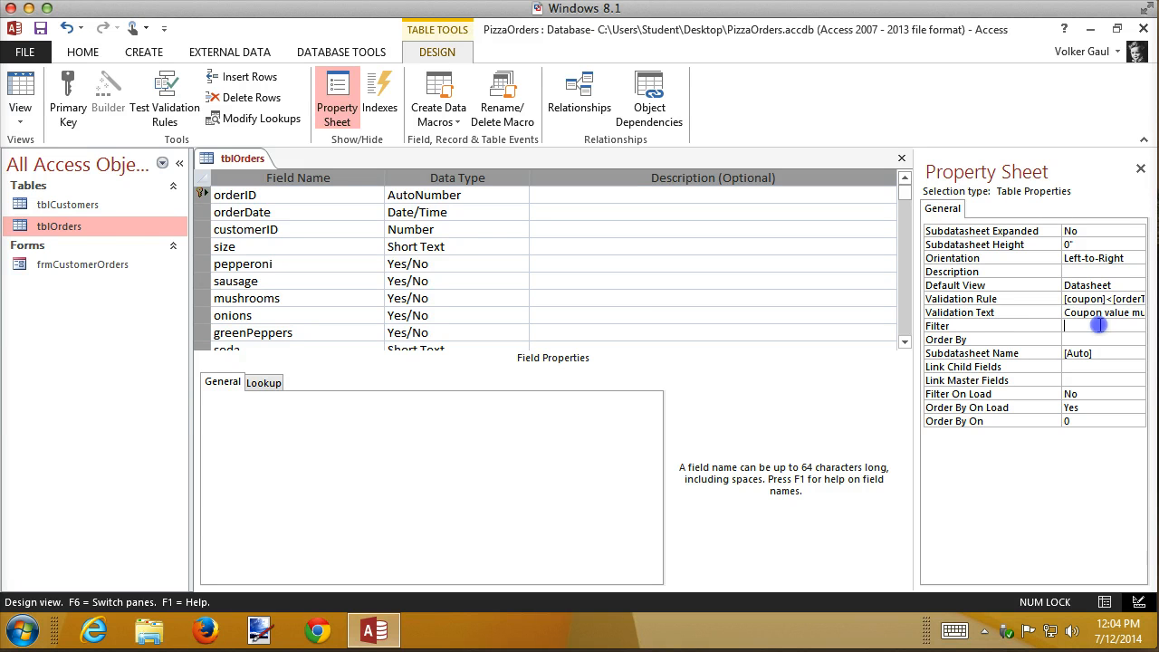
Save tblOrders in Datasheet view, test the existing data against the new rules and keep the new record validation rule.
click(20, 87)
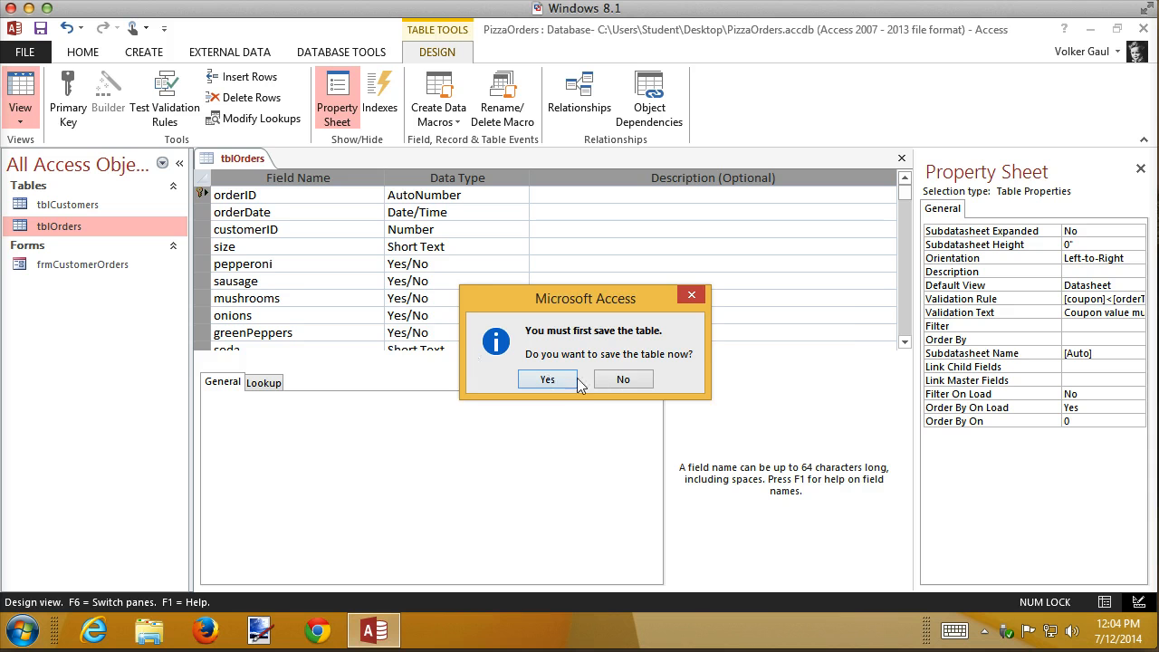
click(569, 380)
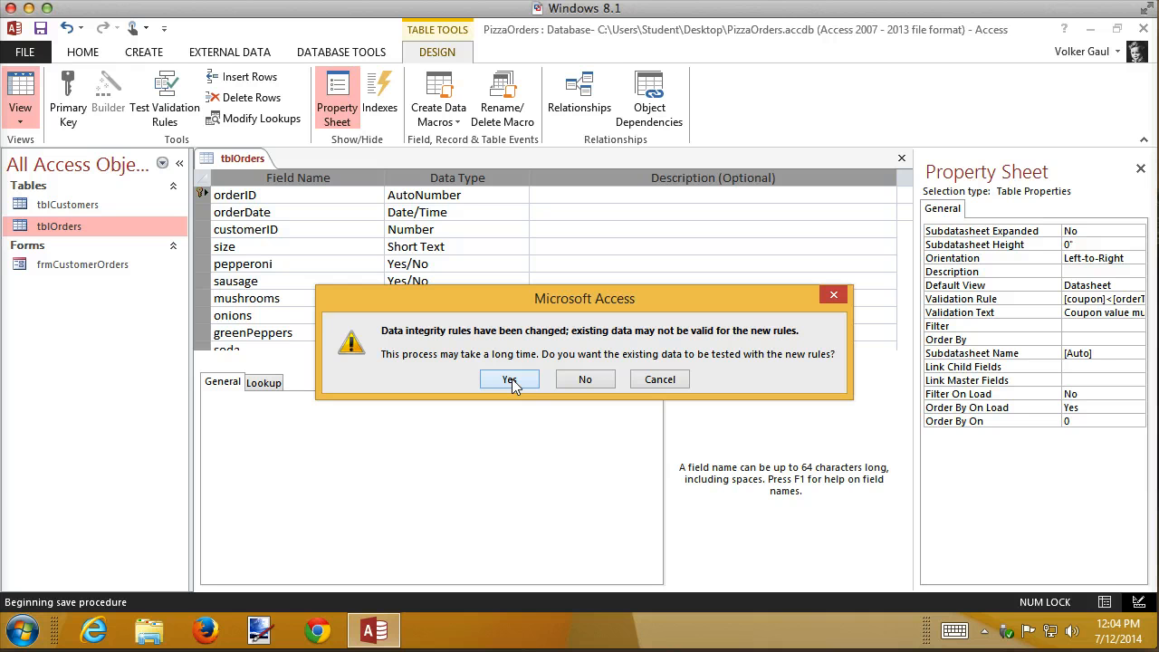
click(511, 379)
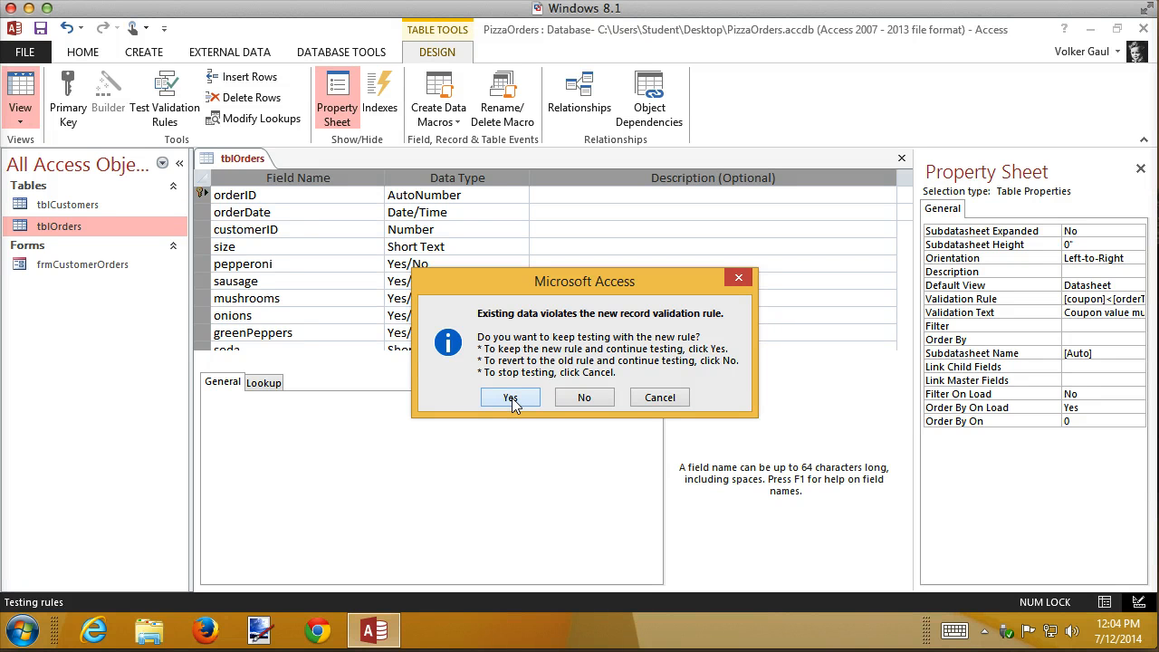
click(512, 397)
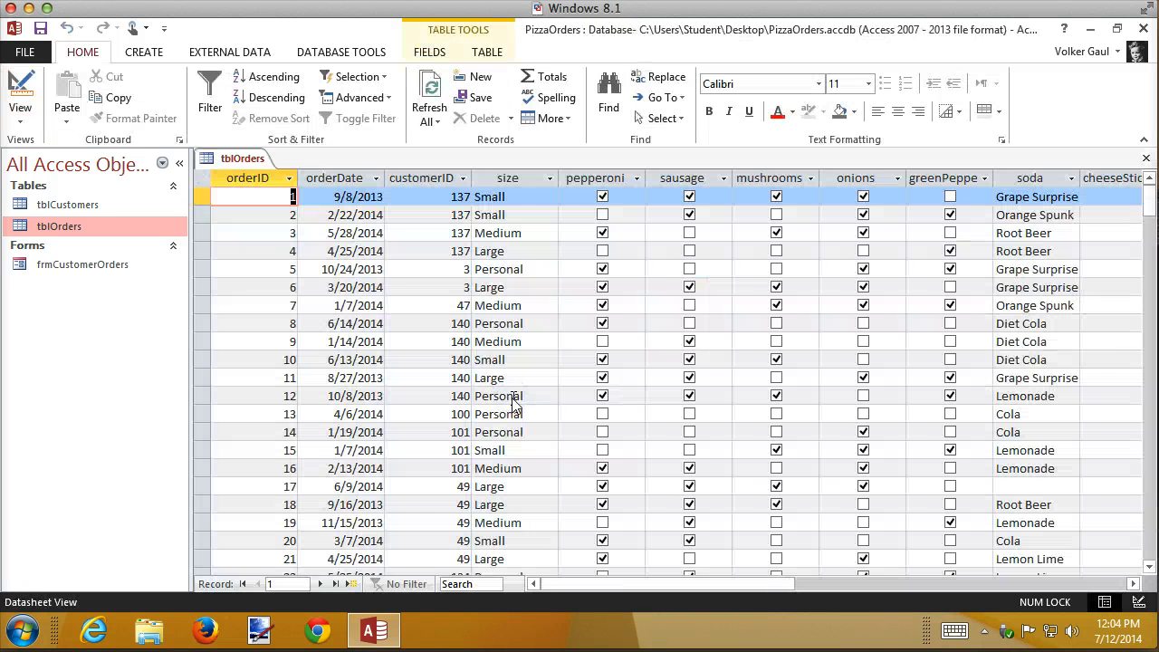
Add a new record with order total 3.5 and coupon 5, and try to commit it.
drag(1150, 201, 1113, 572)
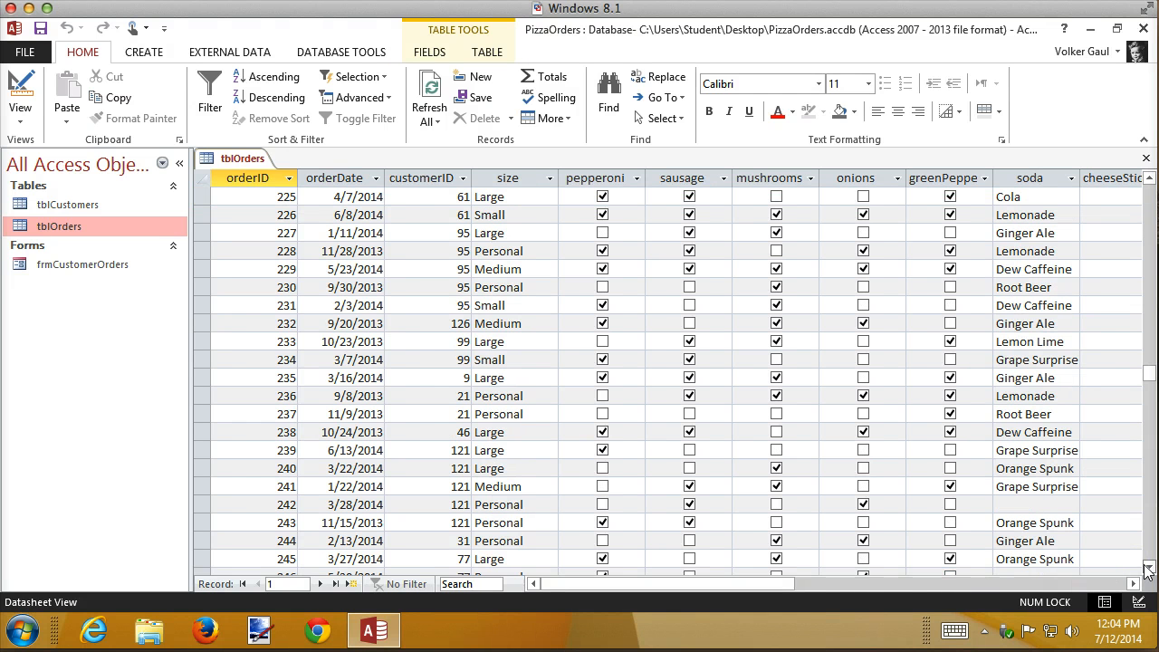
drag(1151, 379, 1150, 553)
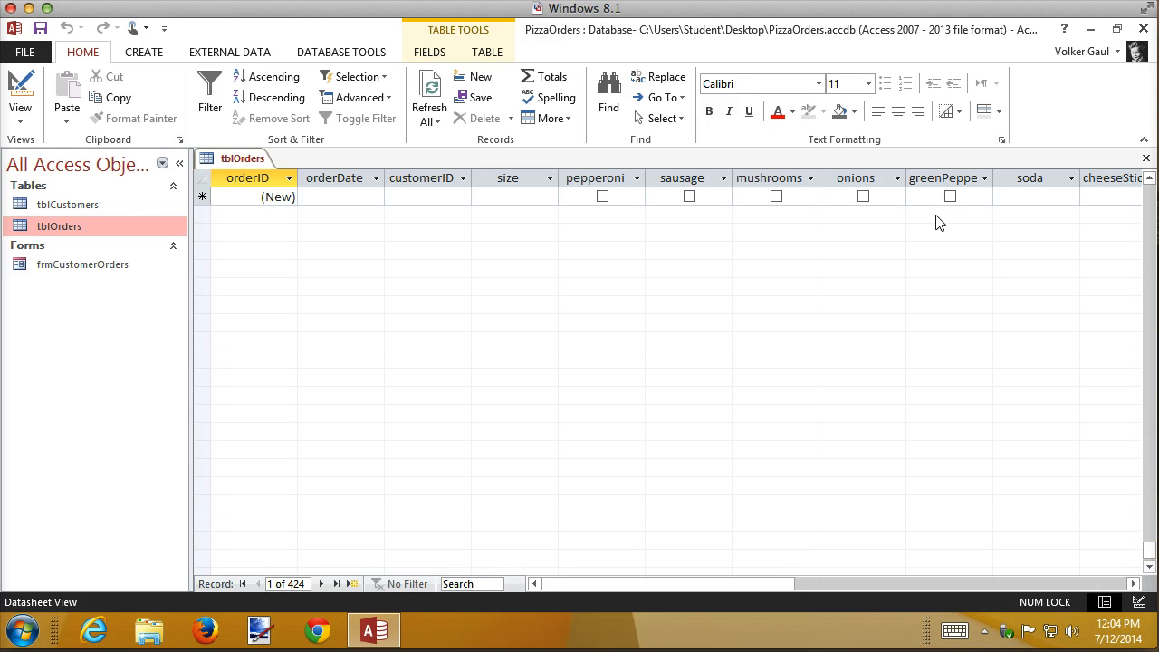
click(1133, 583)
click(1132, 583)
click(1133, 583)
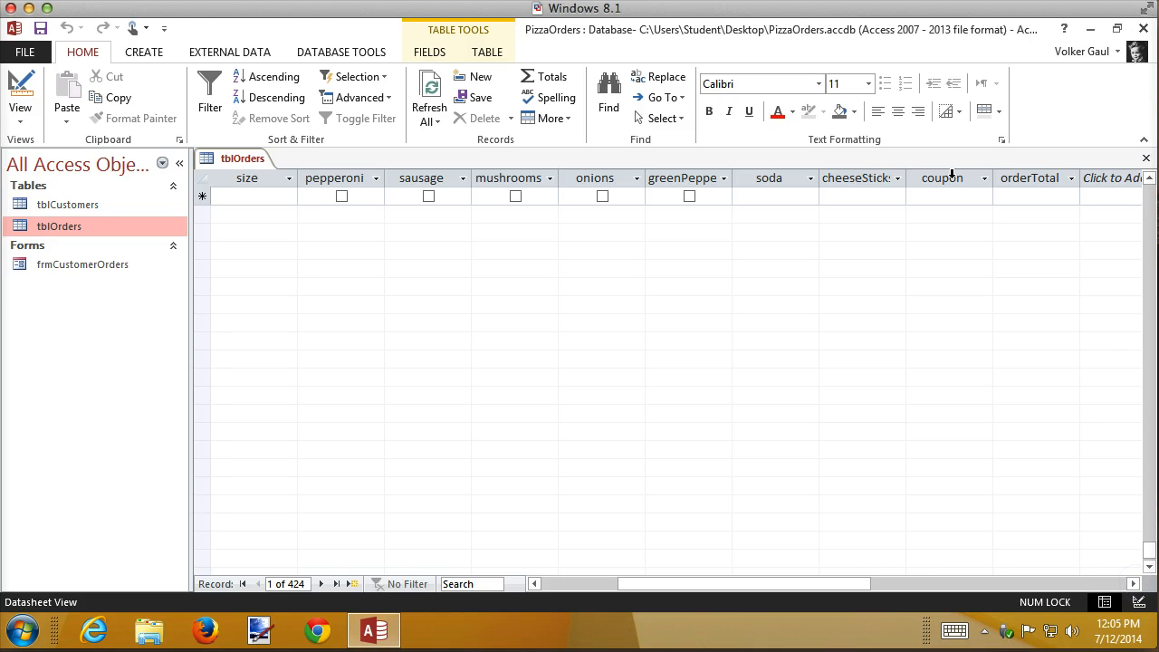
click(1020, 191)
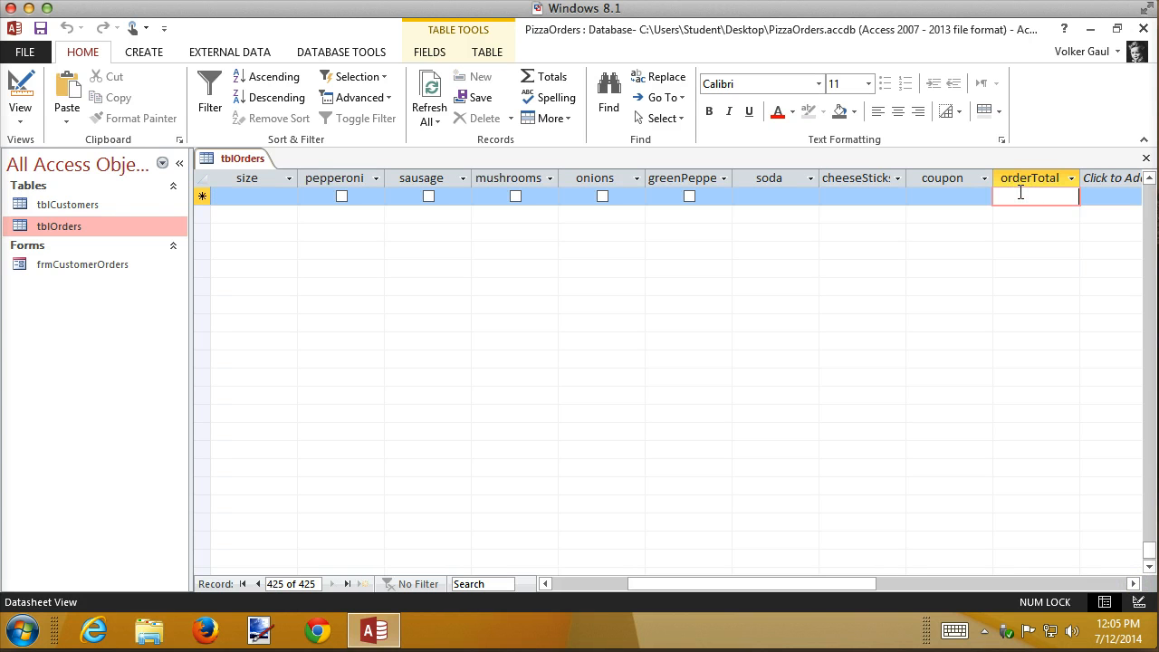
text(3.5)
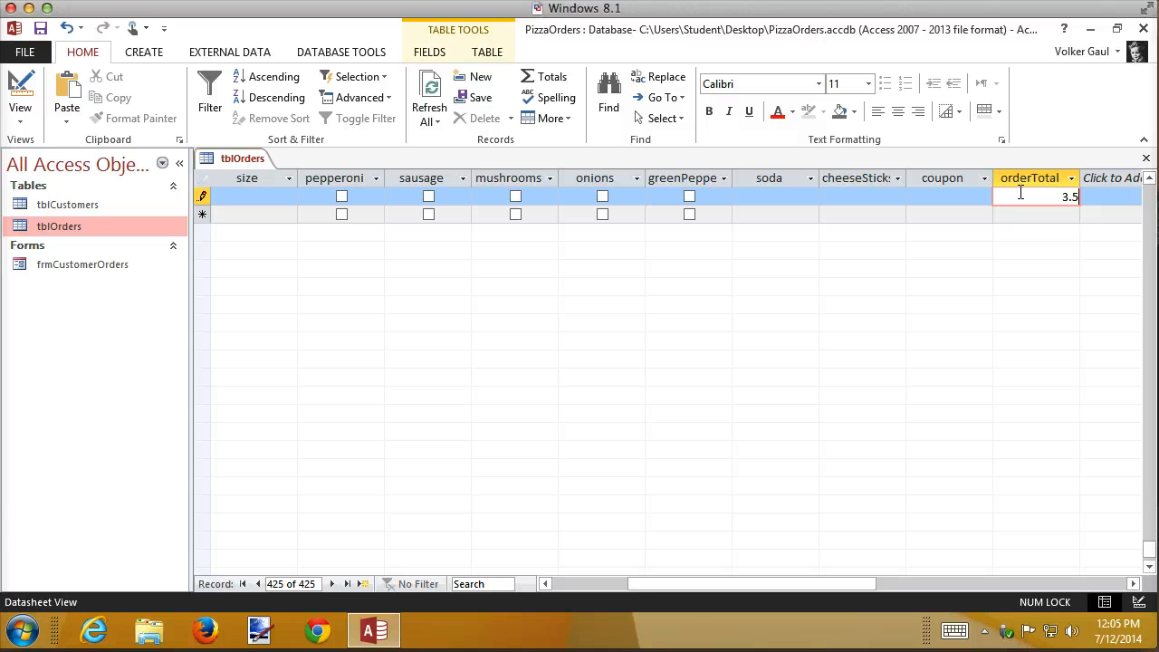
key(shift+Tab)
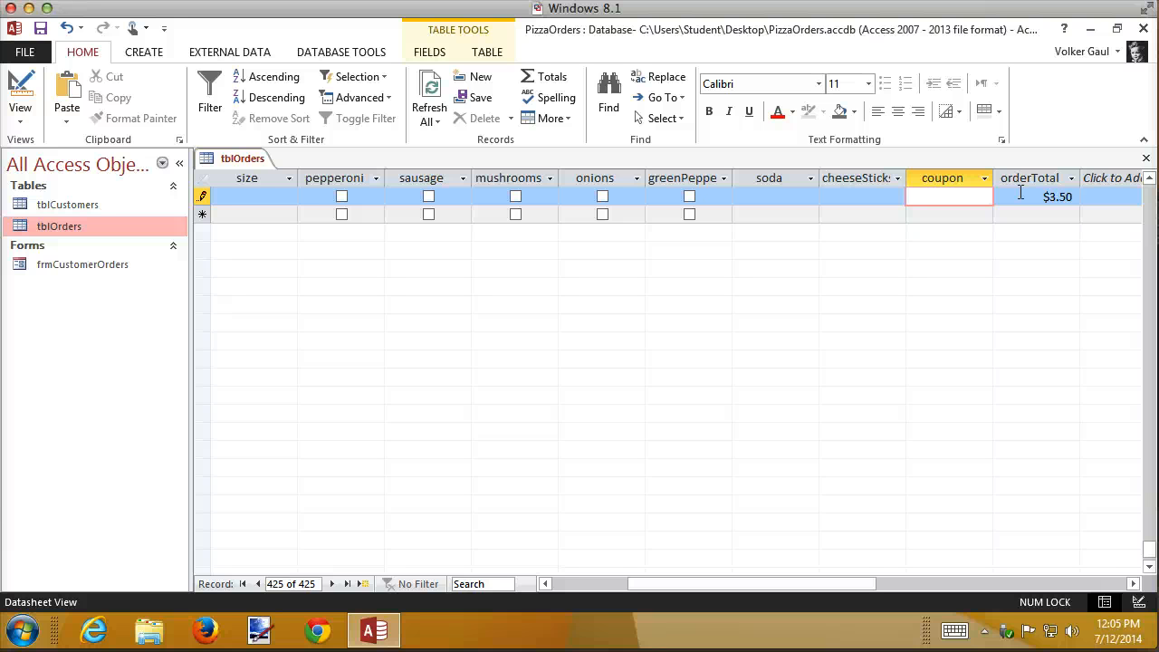
text(5)
key(Tab)
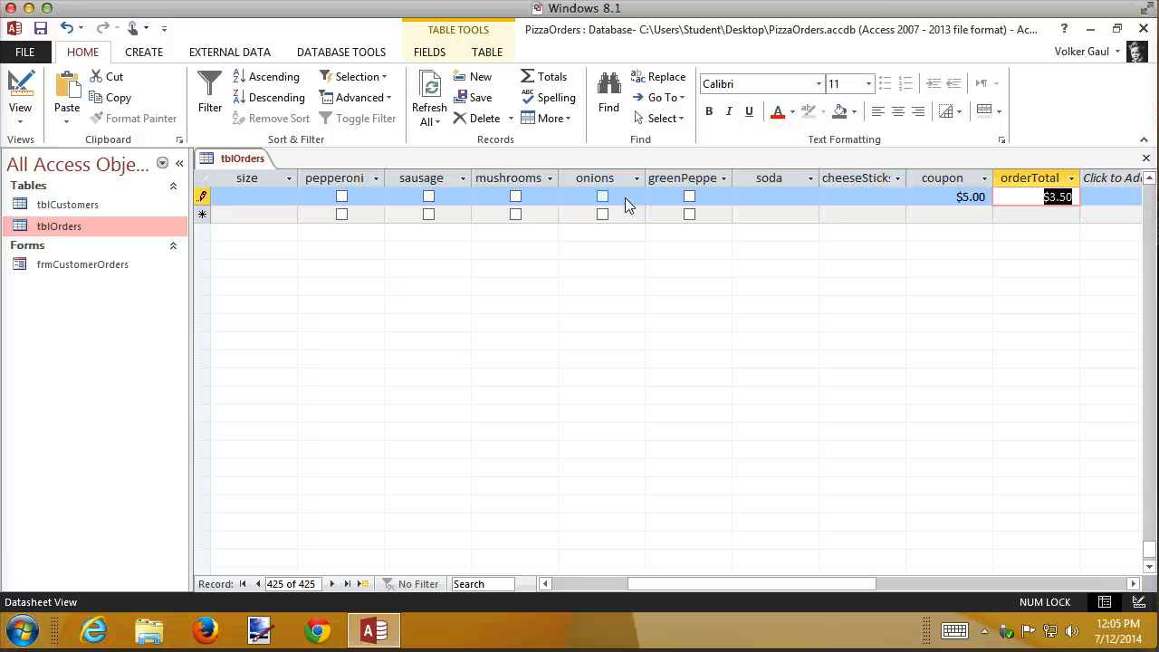
key(Return)
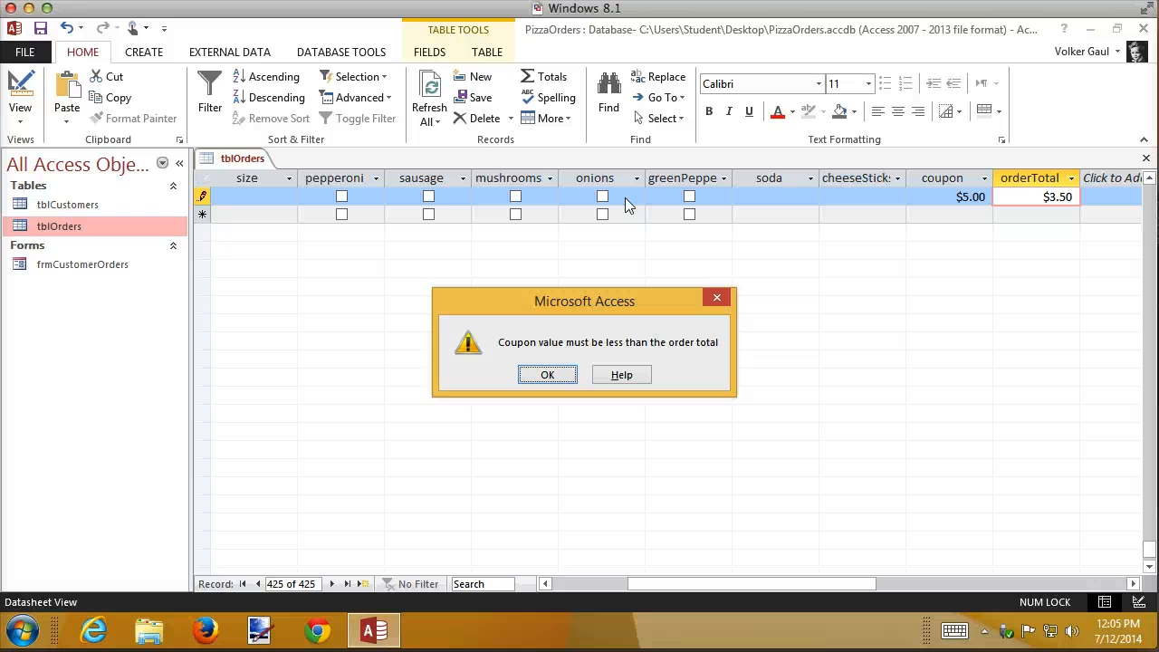
click(547, 375)
Try to leave the uncommitted record by moving to the coupon value of an existing order.
click(1148, 178)
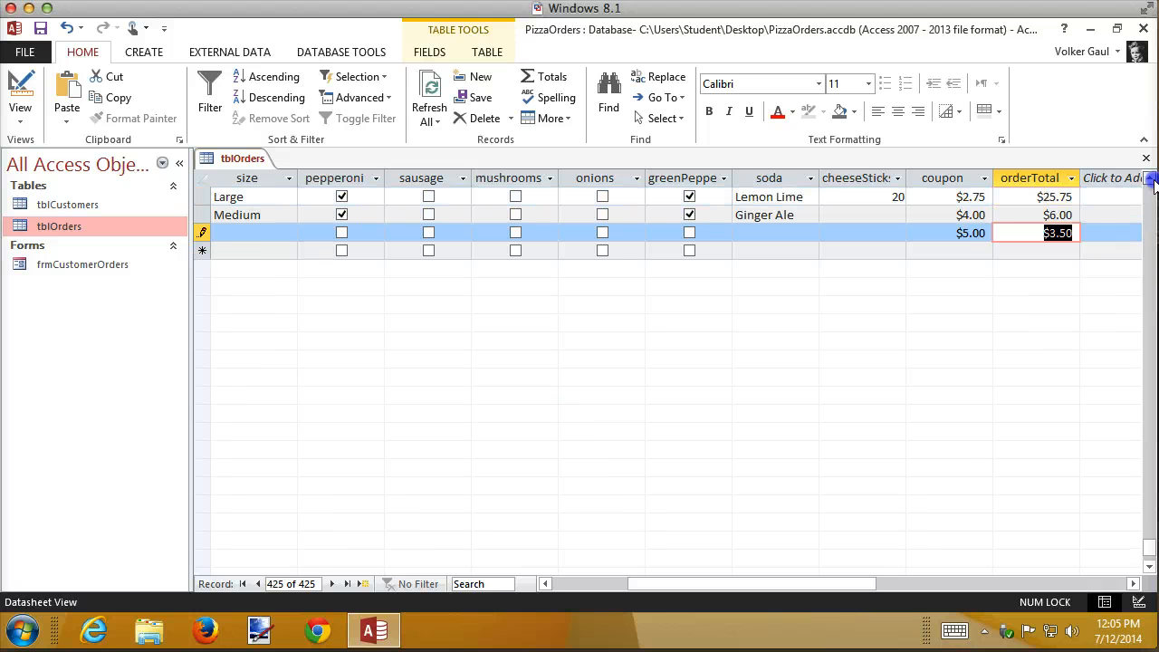
click(1149, 178)
click(980, 217)
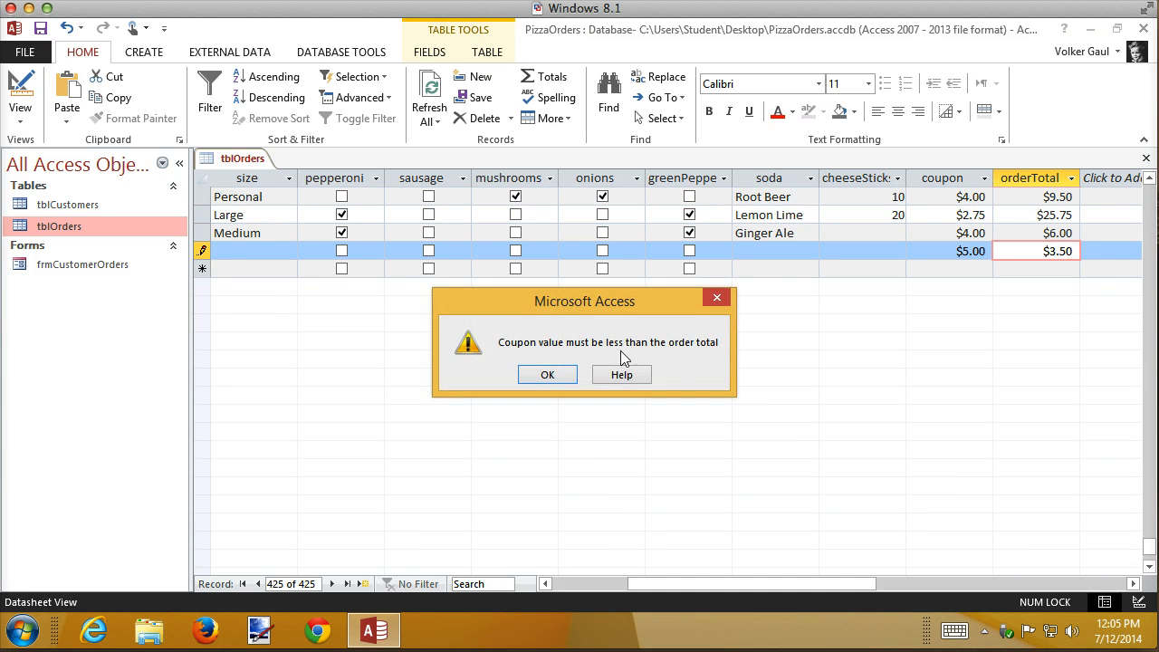
click(548, 375)
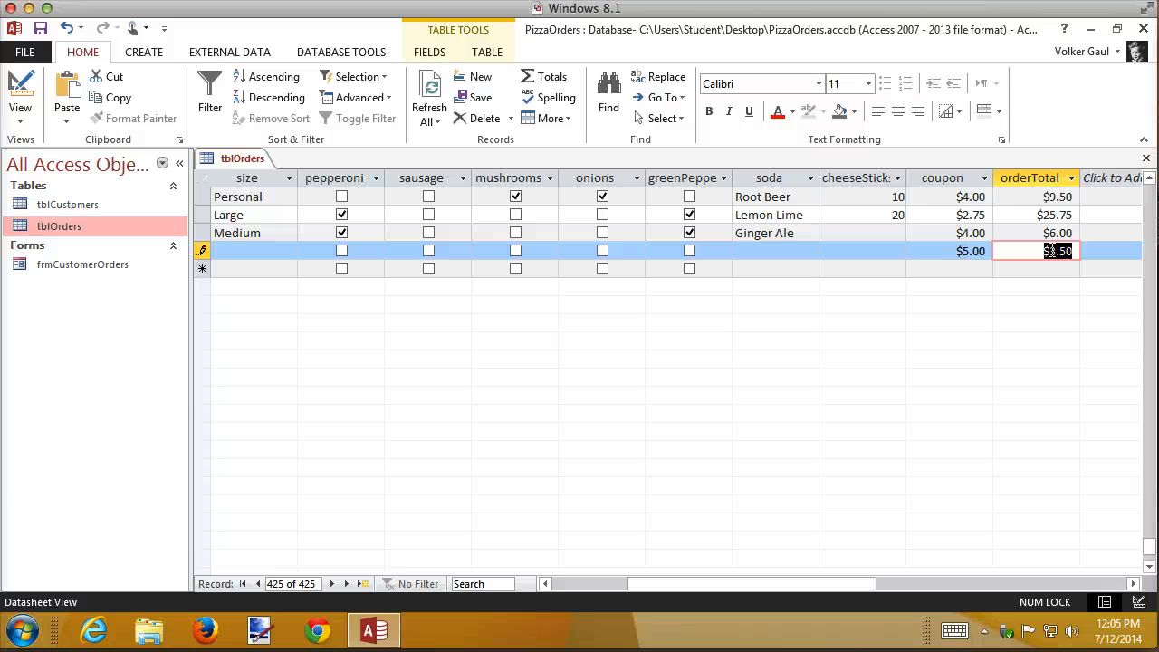
Set the new record's order total to 5, equal to the coupon, and try to commit it.
text(5)
key(Return)
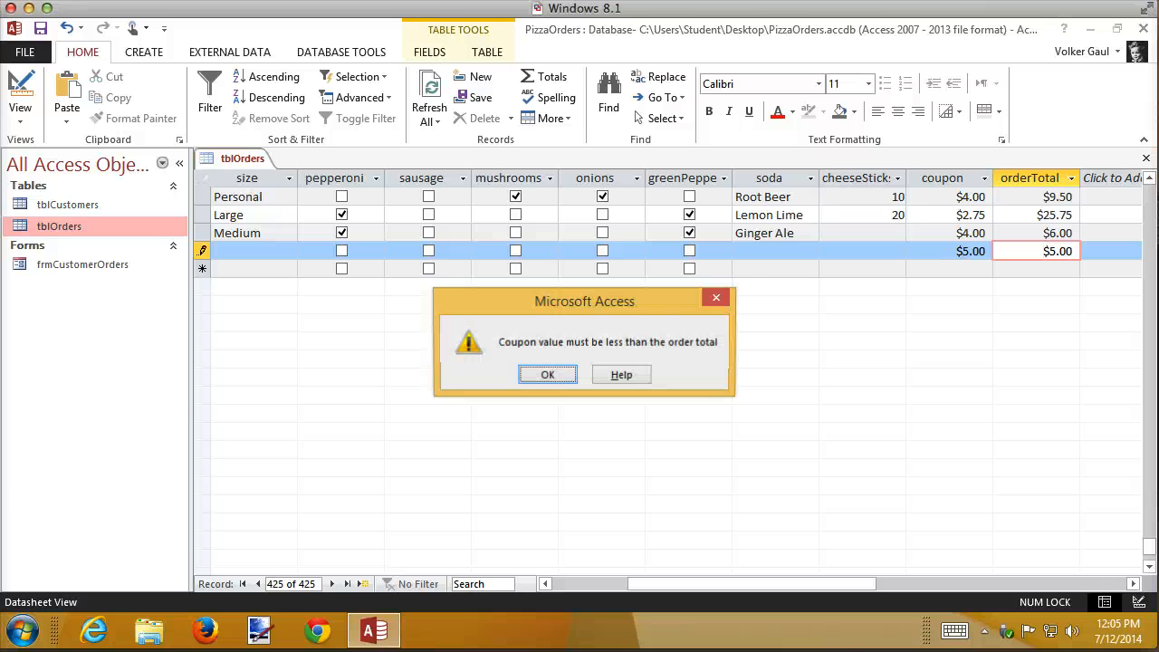
click(547, 373)
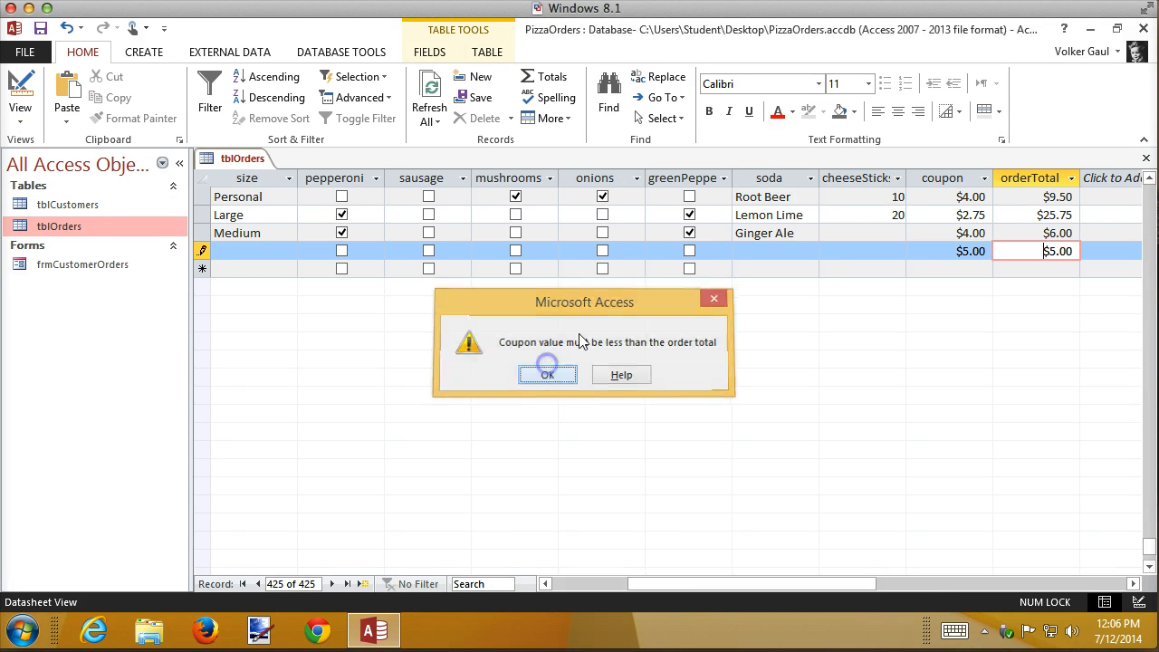
Change the new record's order total to $5.01 and commit the record.
click(1075, 253)
key(BackSpace)
text(1)
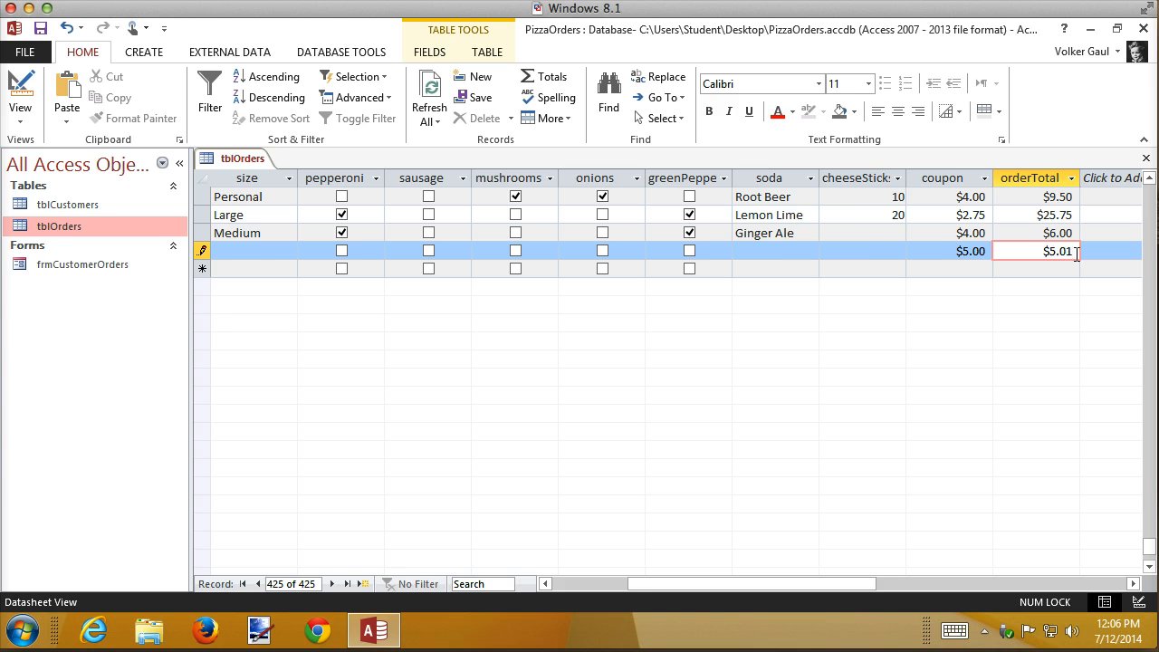
key(Return)
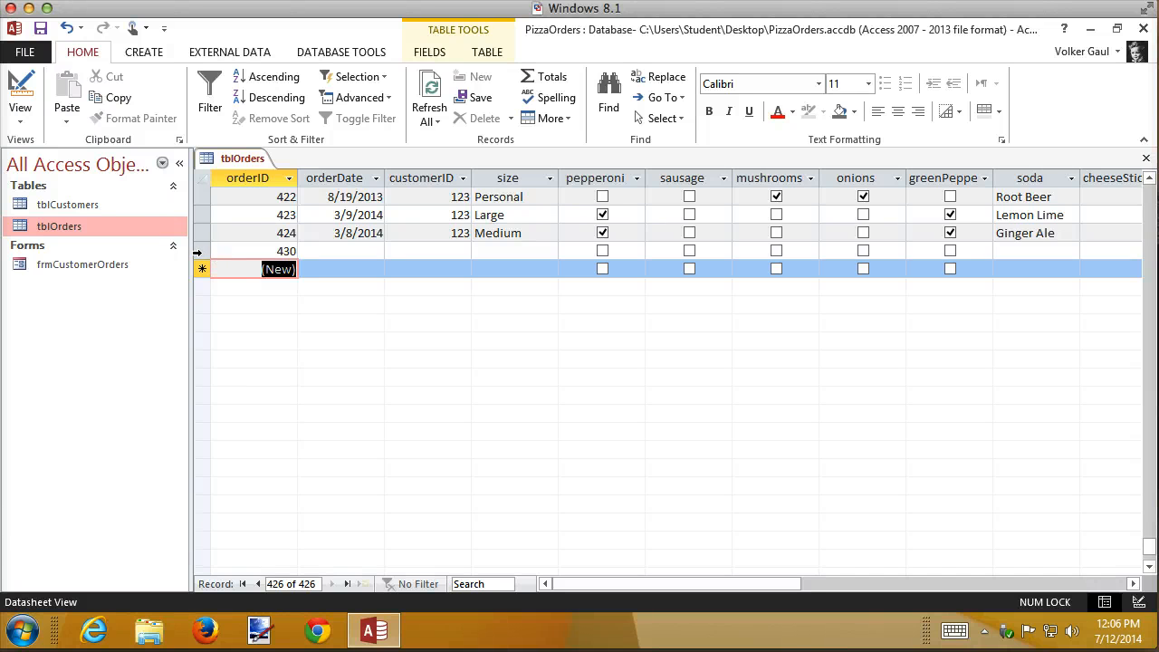
click(197, 252)
right_click(198, 253)
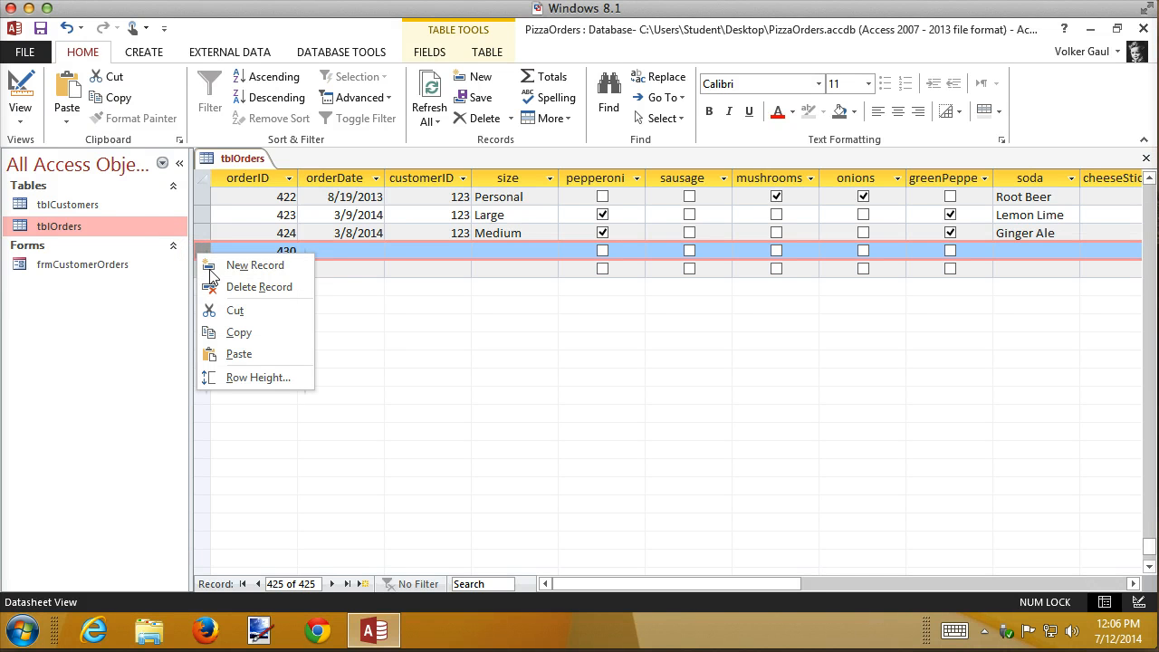
click(243, 287)
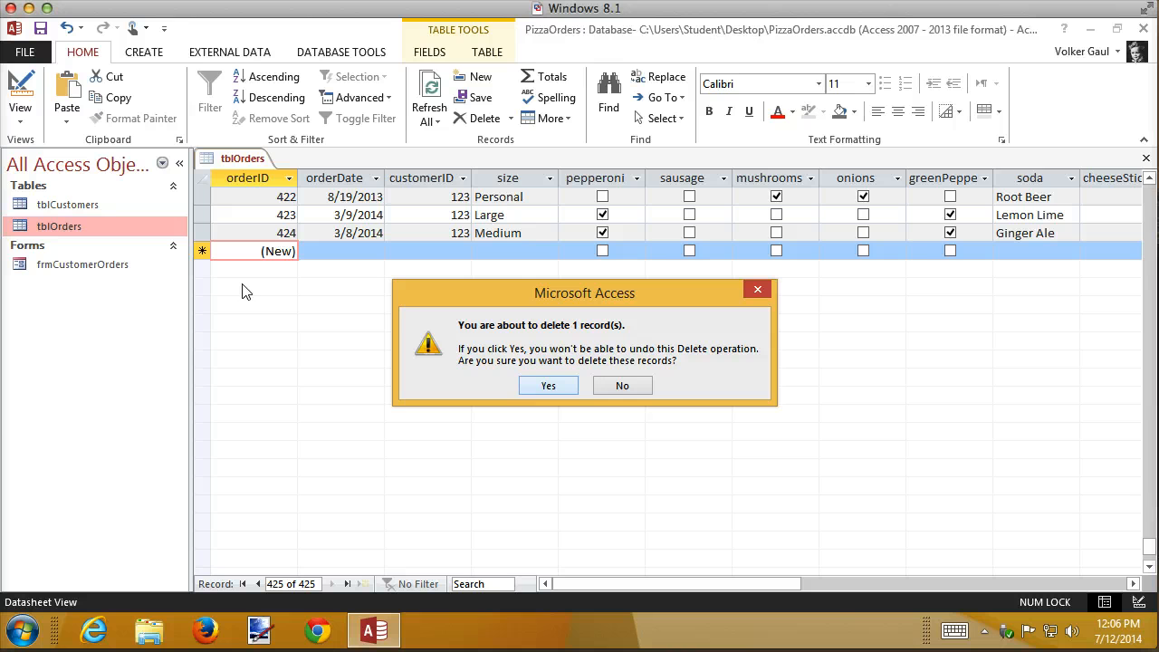
click(607, 381)
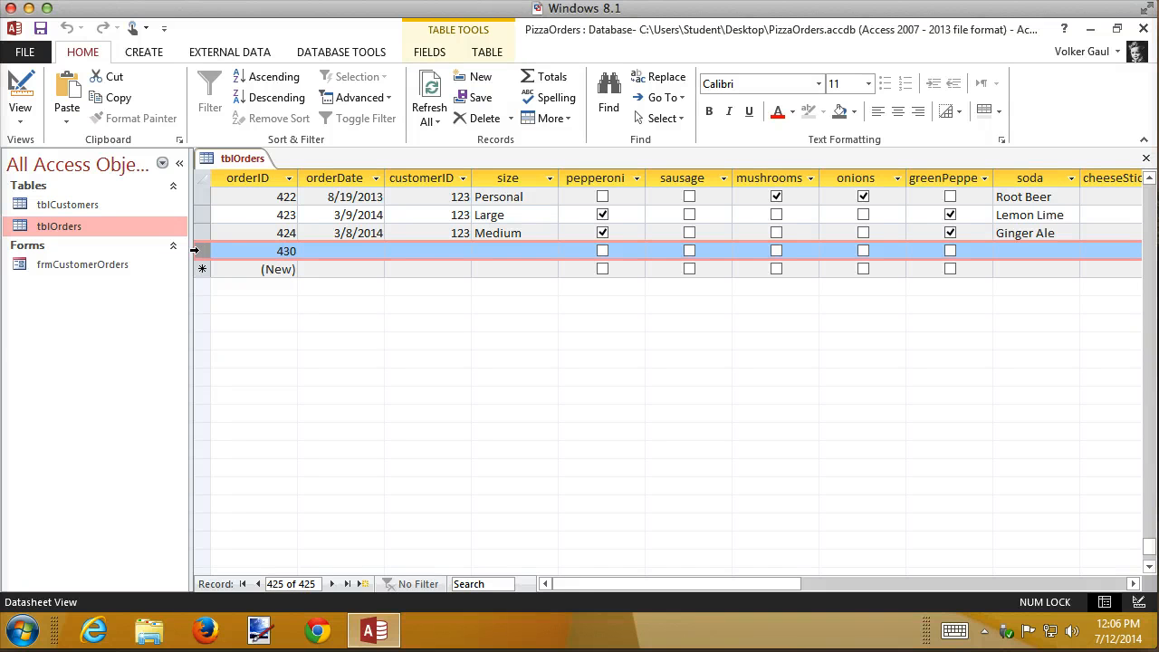
Delete the test record from the end of tblOrders and confirm the deletion.
right_click(197, 250)
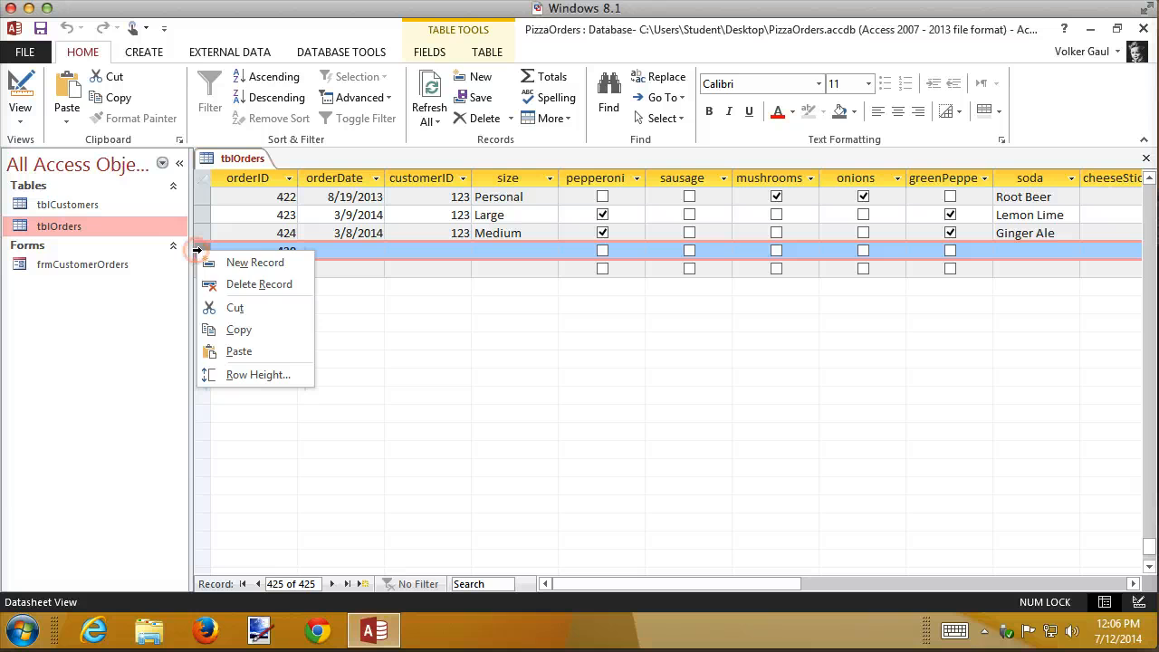
click(259, 284)
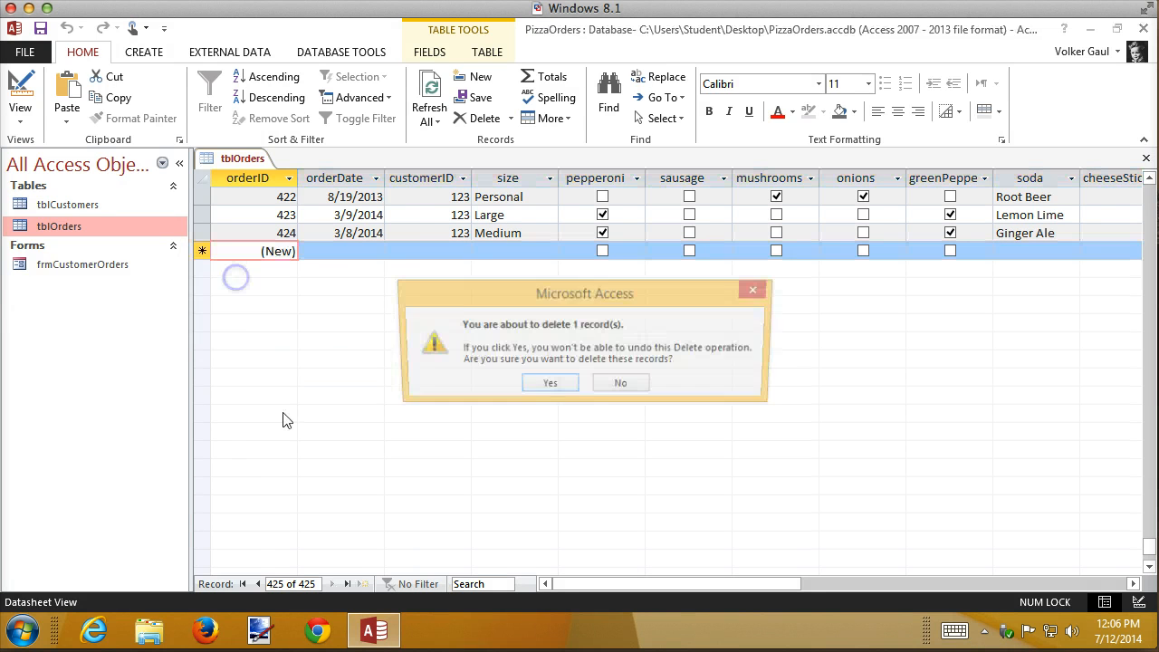
click(546, 387)
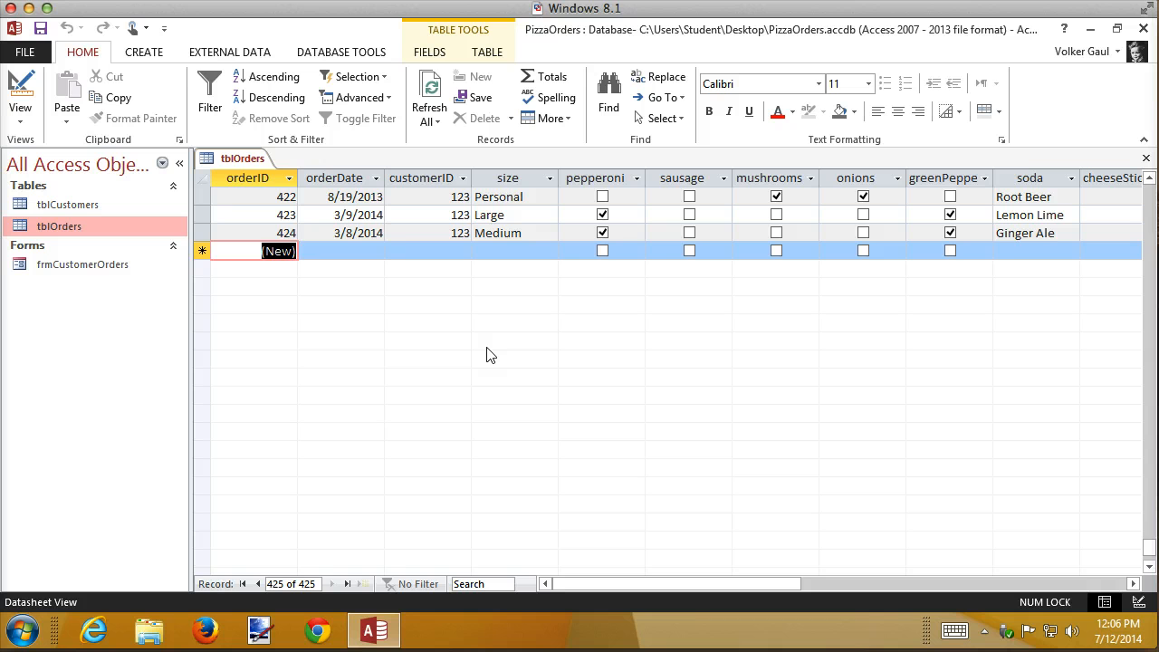
key(Tab)
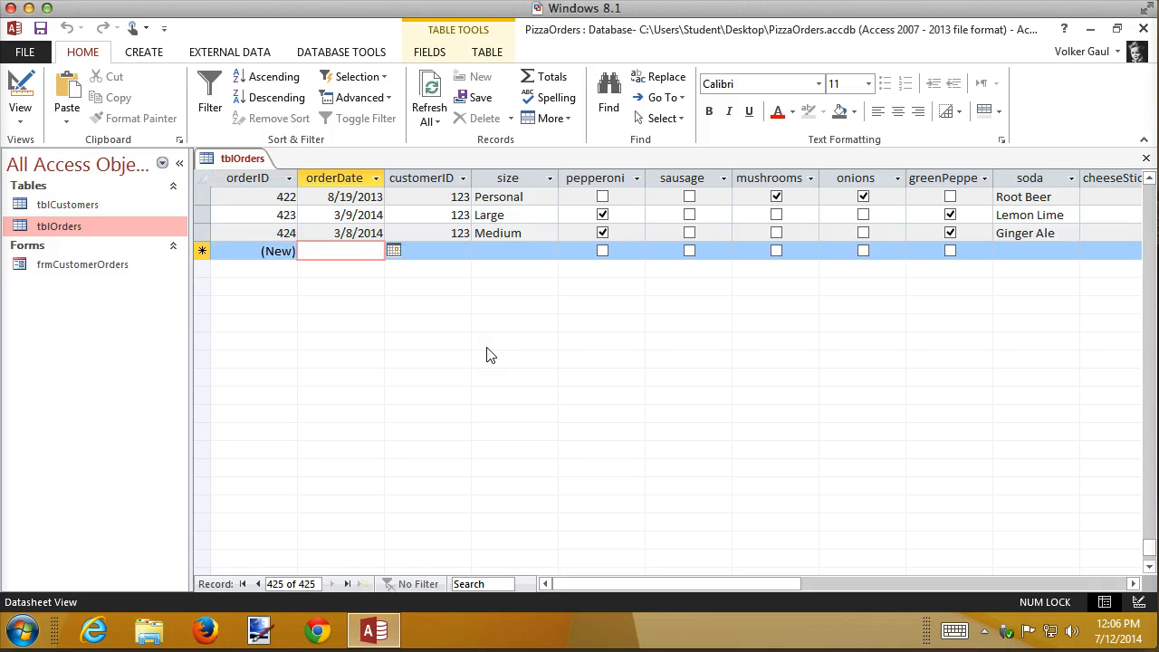
text(3/)
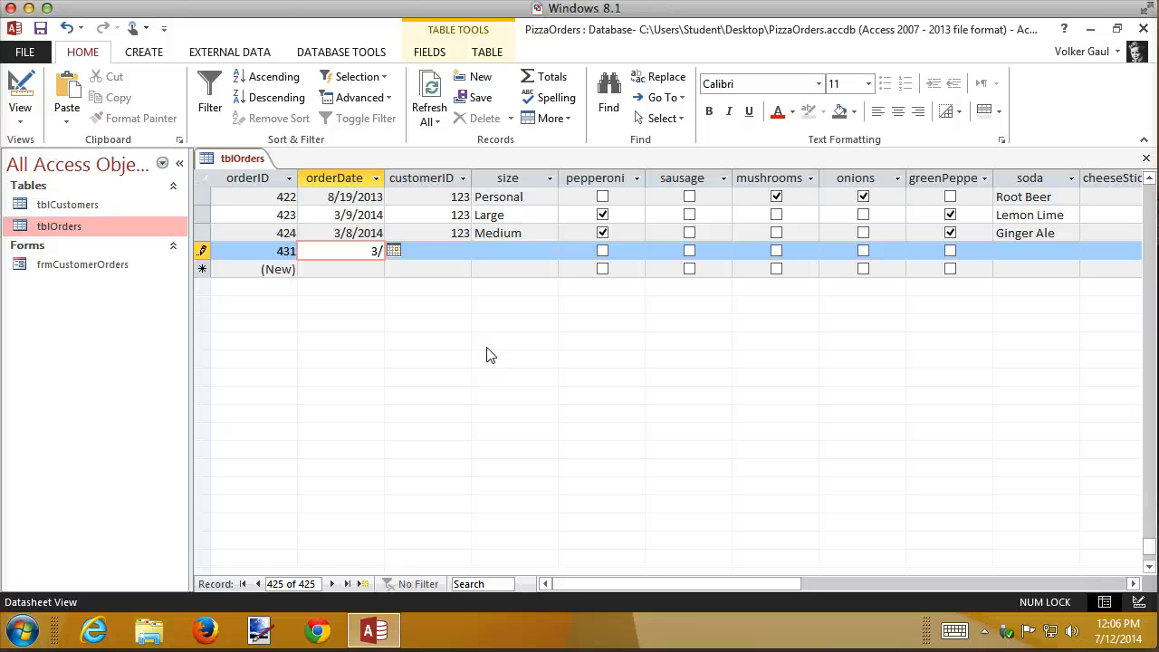
key(BackSpace)
key(BackSpace)
key(Escape)
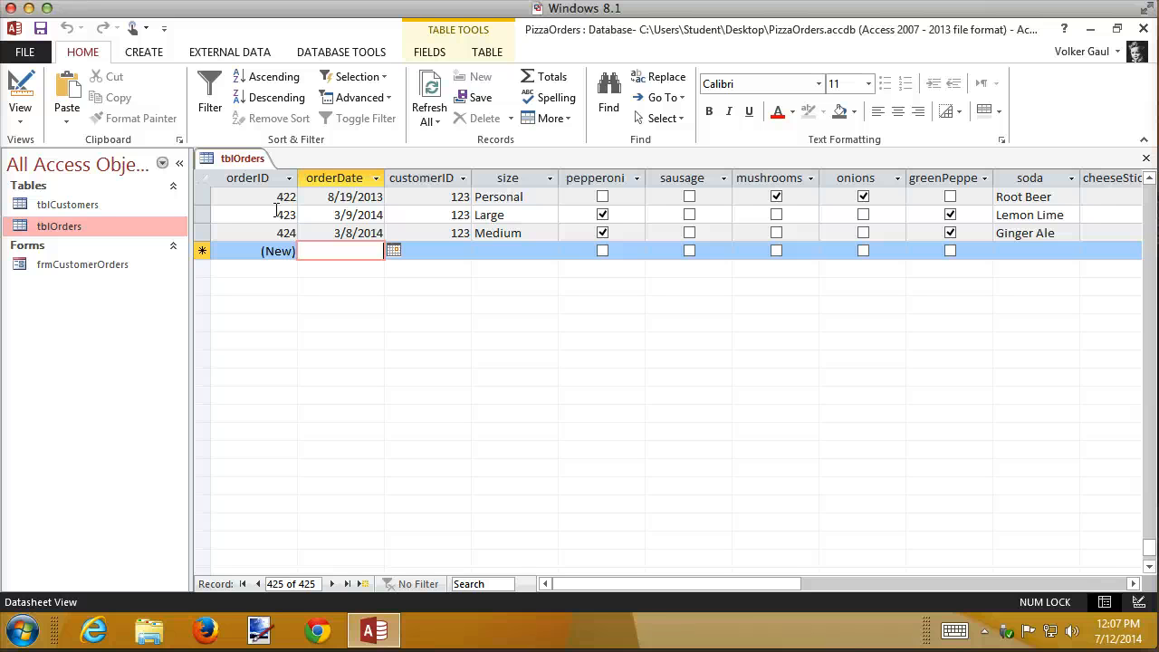
Switch tblOrders back to Design view.
click(20, 88)
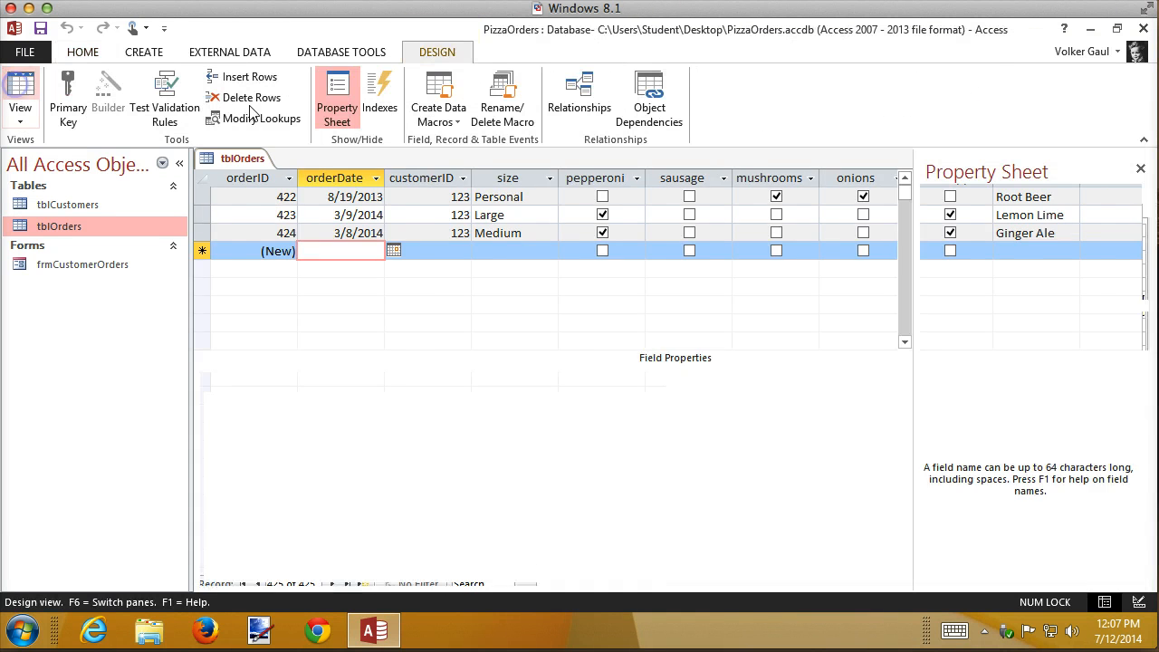